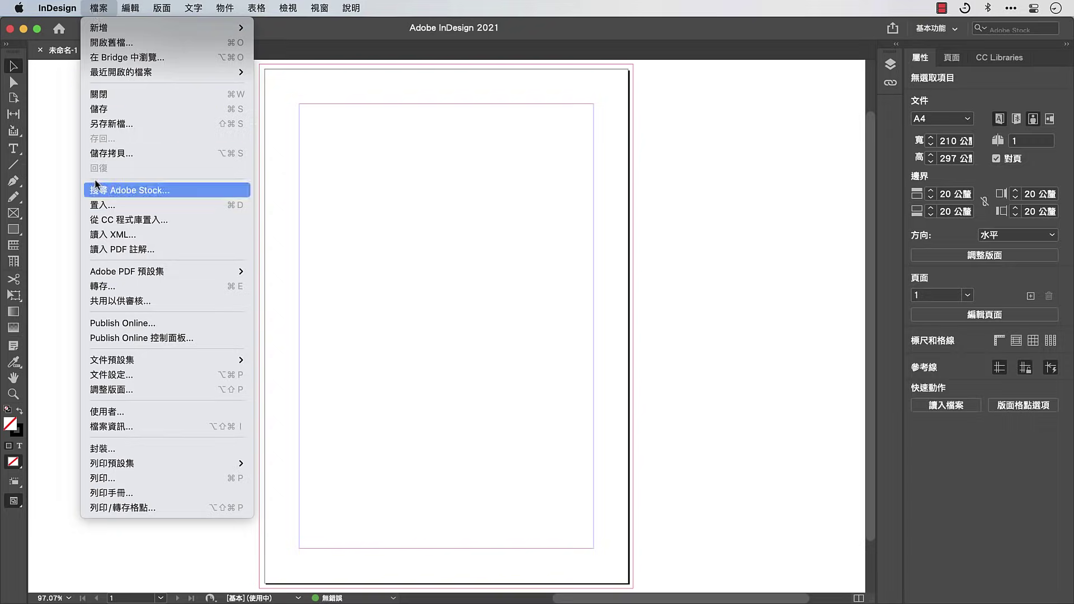
Place Cover.jpg on the page as a picture about 98.8 mm wide and 148.2 mm high
{"action": "left_click", "coordinate": [101, 204]}
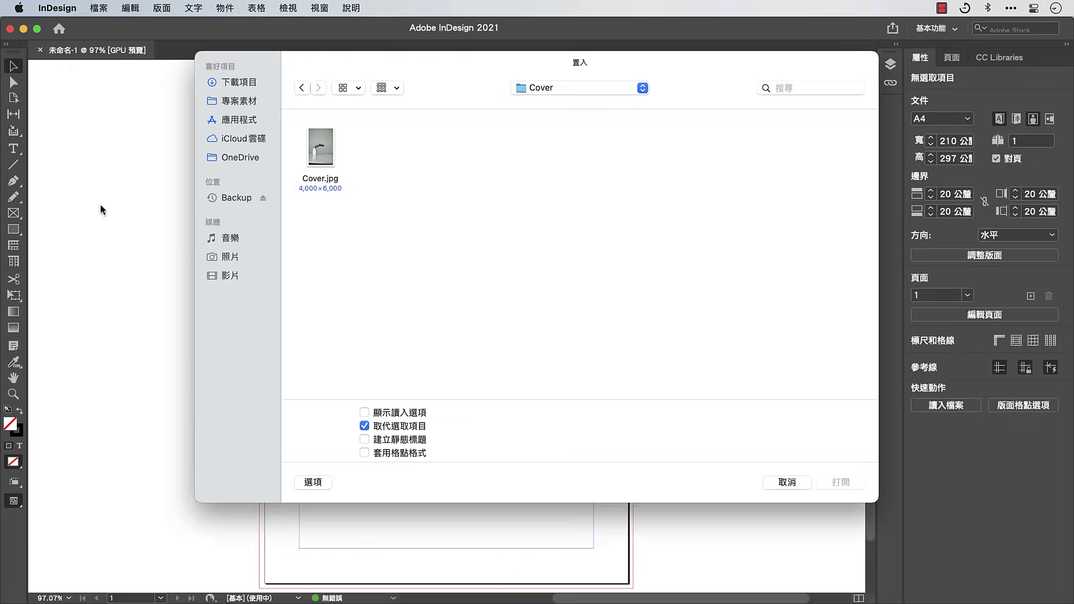
{"action": "left_click", "coordinate": [317, 159]}
{"action": "double_click", "coordinate": [317, 159]}
{"action": "left_click_drag", "start_coordinate": [331, 176], "coordinate": [492, 416]}
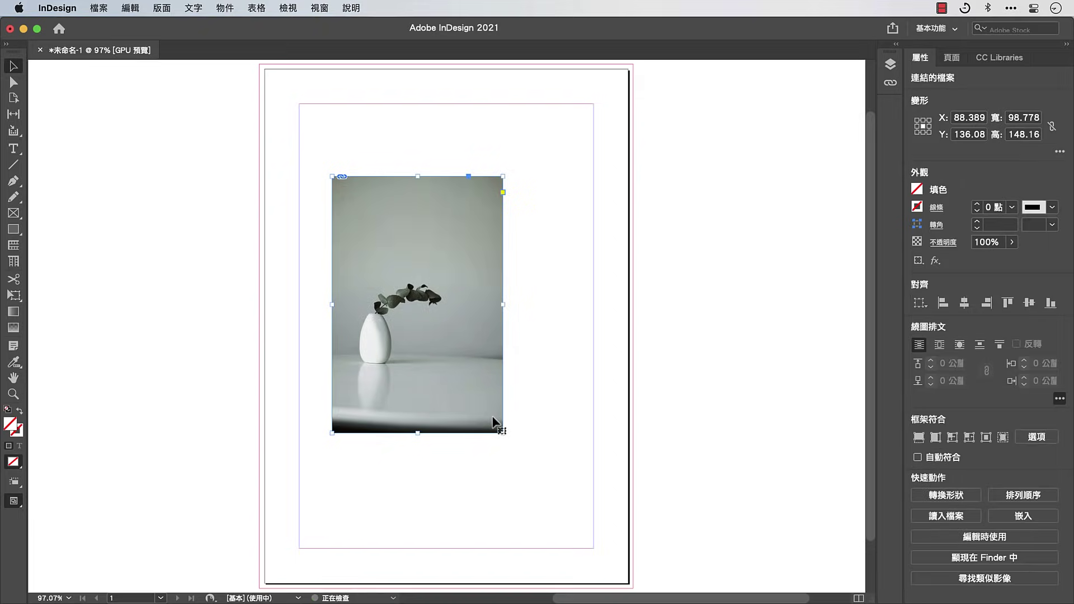
Set the display performance to high quality (高品質顯示) while zoomed in on the leaves, and return to the full-page view
{"action": "key", "text": "z"}
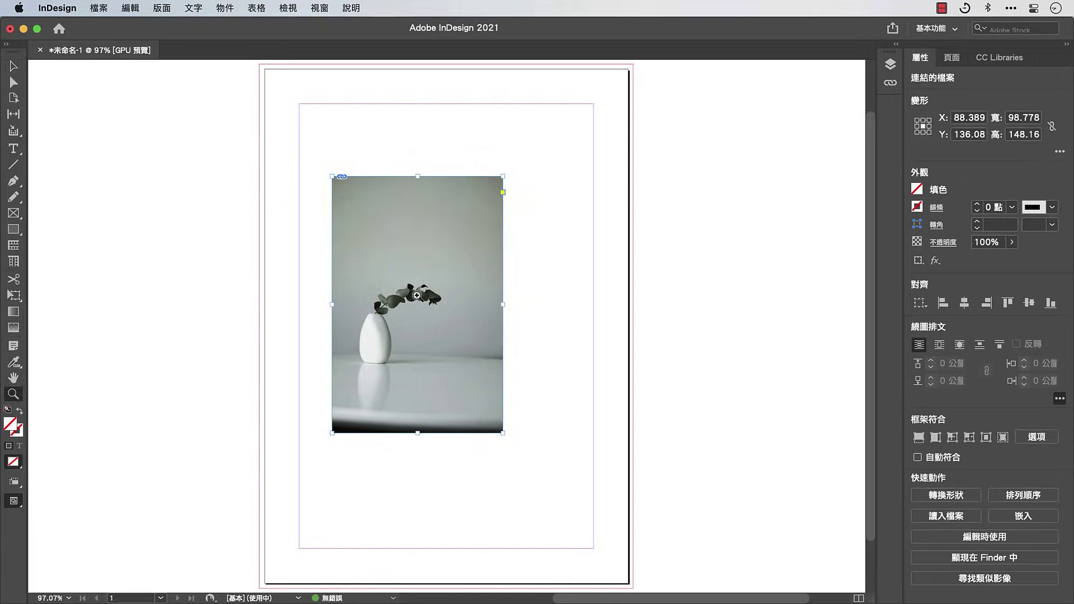
{"action": "left_click_drag", "start_coordinate": [417, 295], "coordinate": [848, 294]}
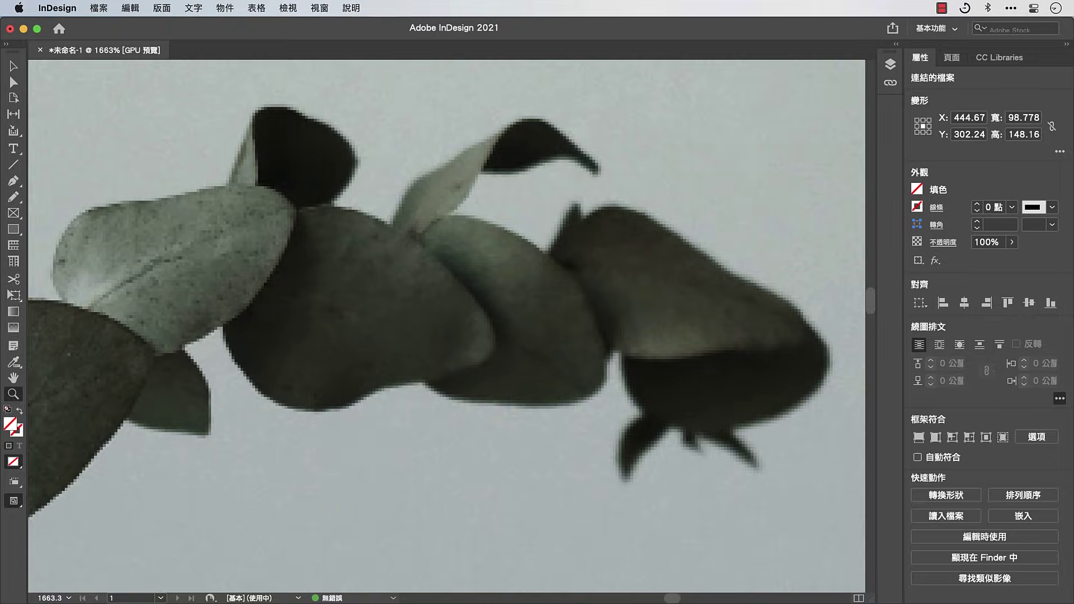
{"action": "left_click", "coordinate": [445, 319]}
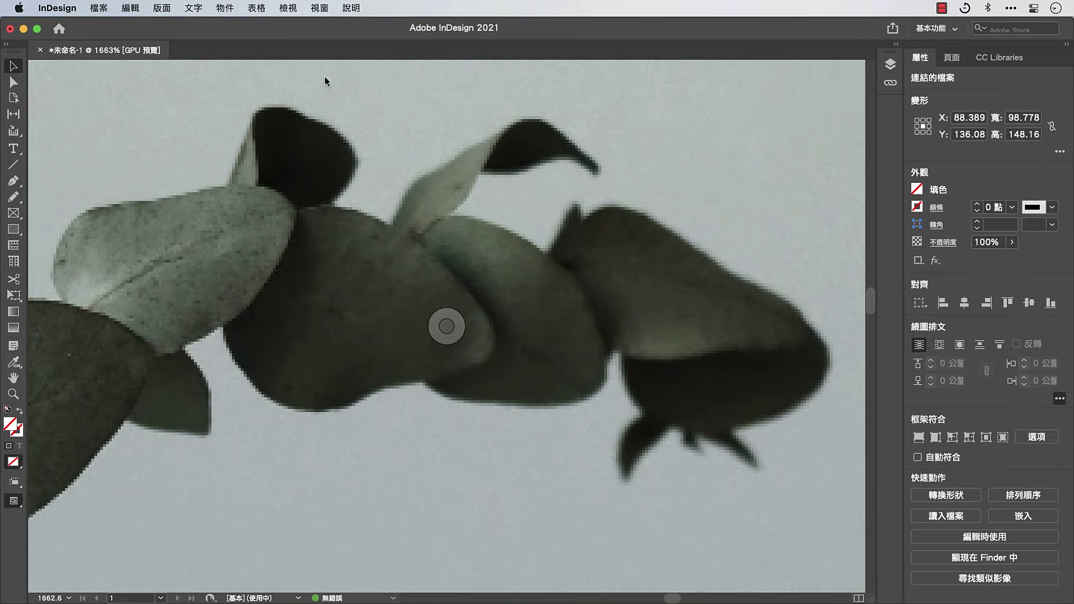
{"action": "left_click", "coordinate": [288, 8]}
{"action": "mouse_move", "coordinate": [294, 257]}
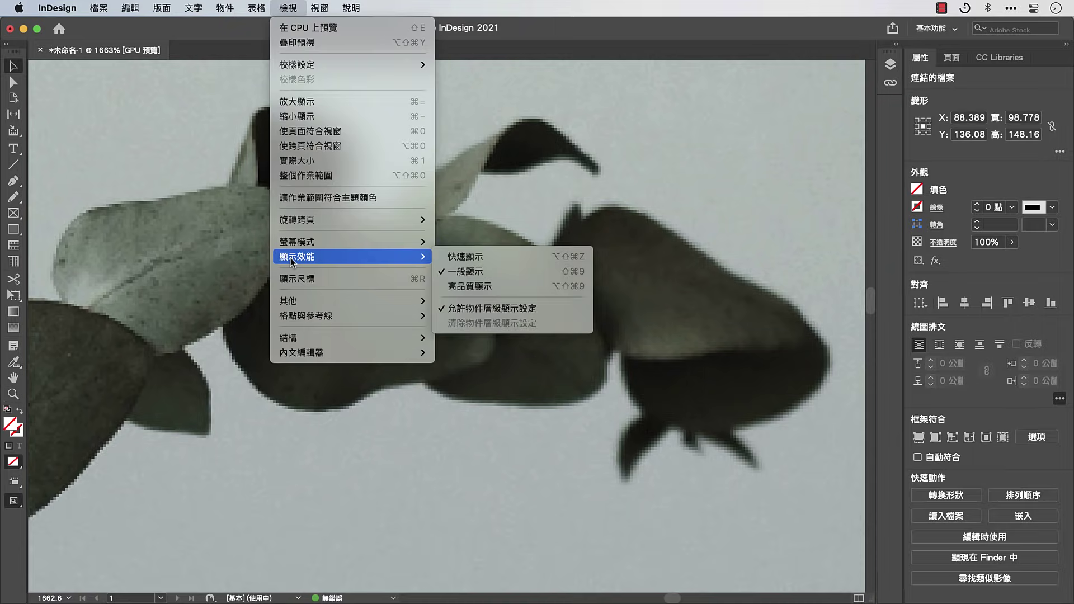
{"action": "left_click", "coordinate": [457, 287]}
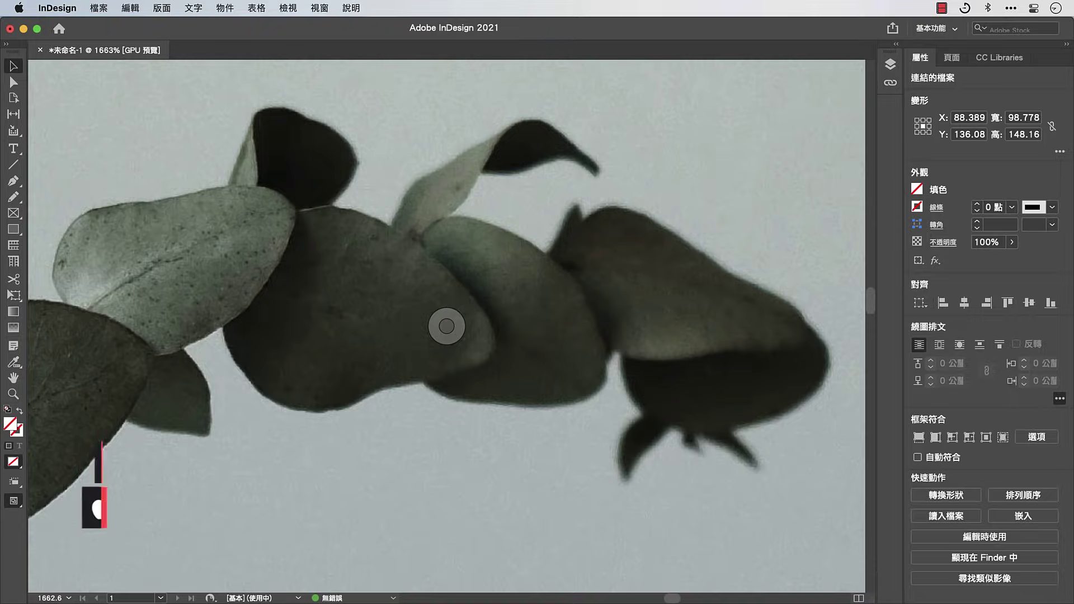
{"action": "key", "text": "super+0"}
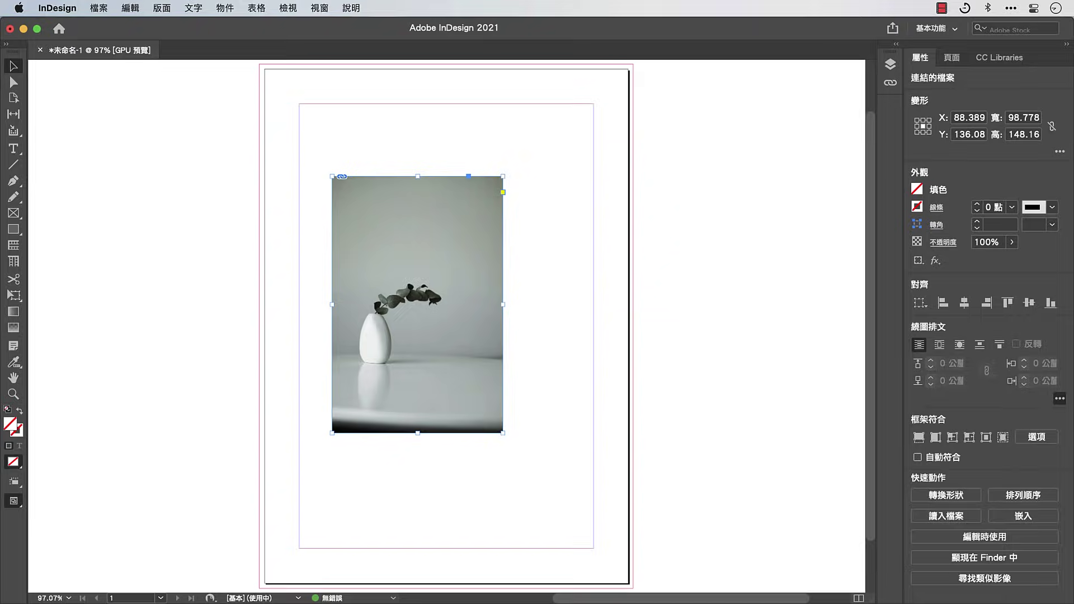
Enlarge the picture frame to about 126.5 by 184 mm and scale the image inside it to fill the frame
{"action": "left_click_drag", "start_coordinate": [503, 432], "coordinate": [552, 495]}
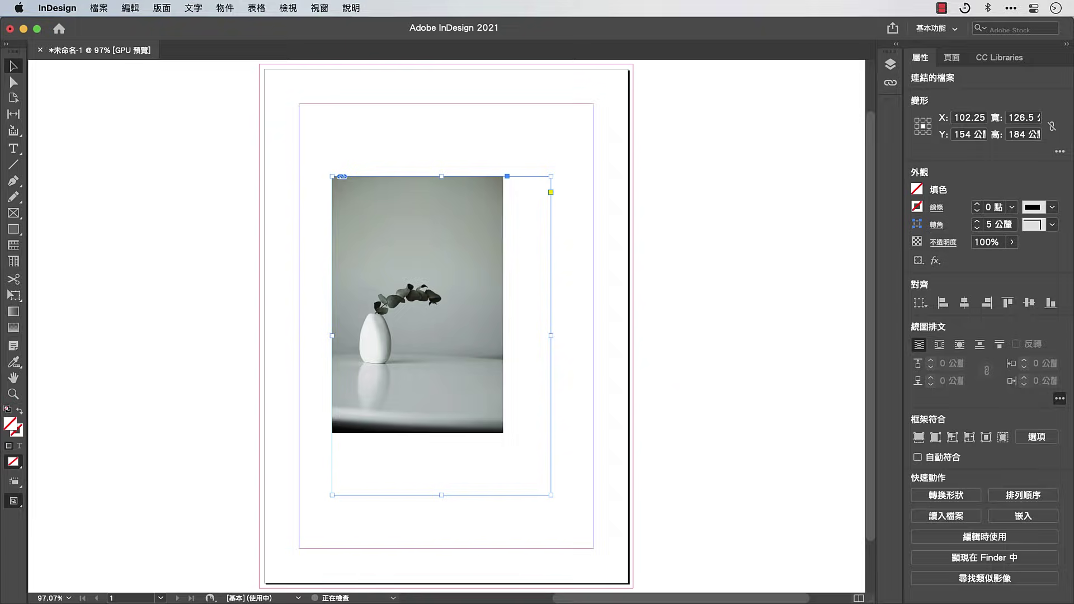
{"action": "mouse_move", "coordinate": [447, 337]}
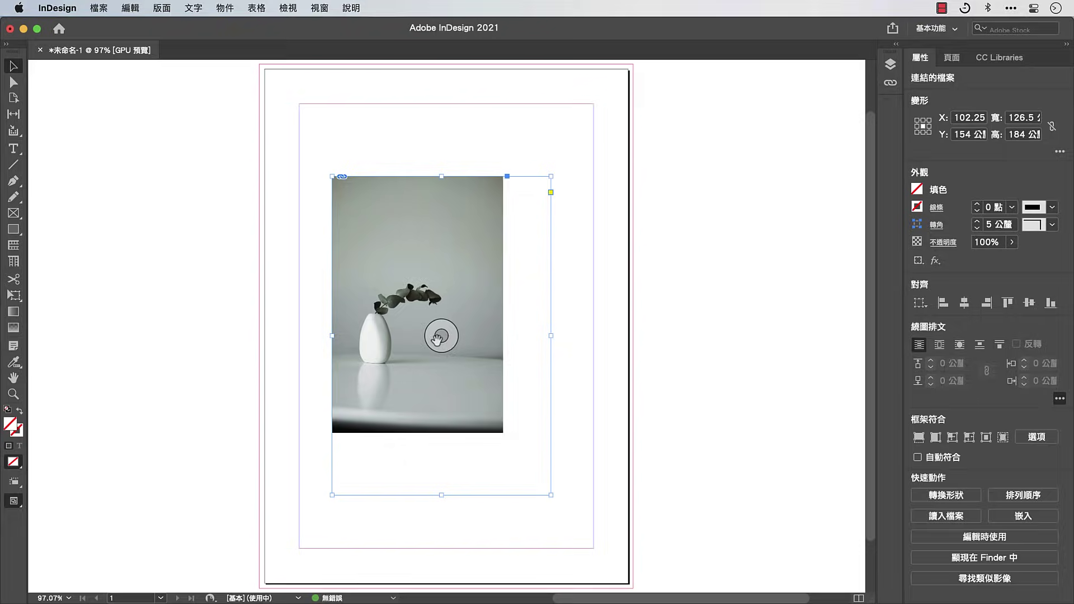
{"action": "double_click", "coordinate": [406, 324]}
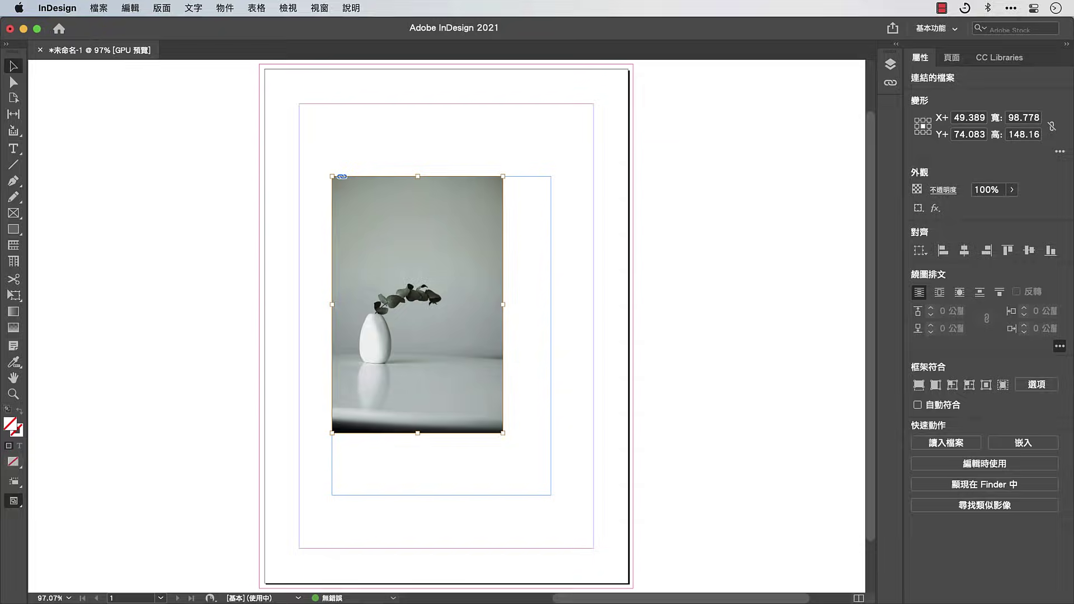
{"action": "left_click_drag", "start_coordinate": [502, 434], "coordinate": [551, 518]}
{"action": "left_click", "coordinate": [546, 519]}
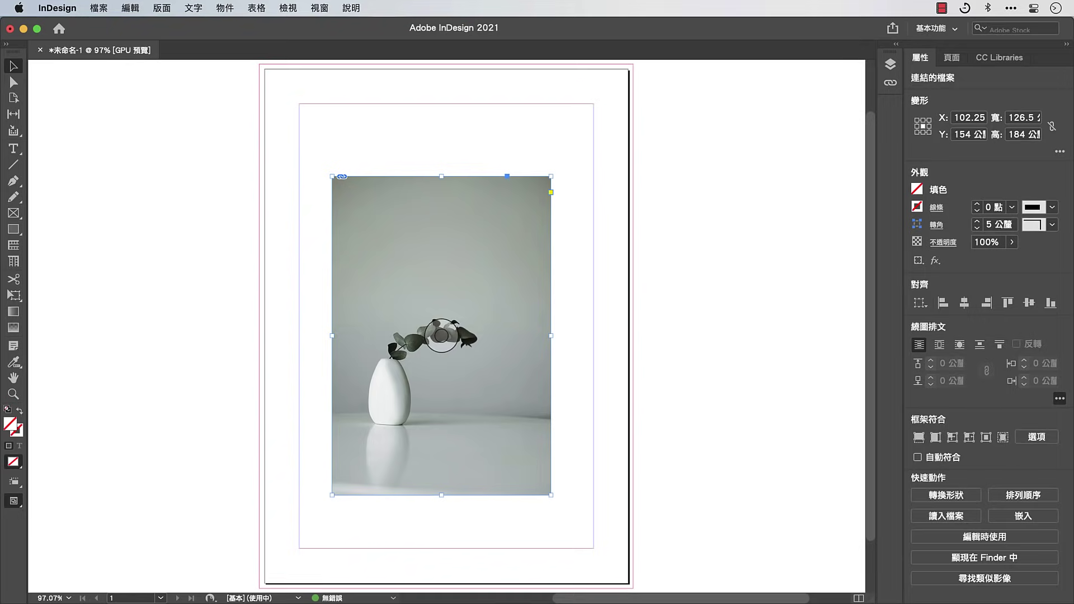
Reposition and extend the picture frame to the page margins, 170 by 257 mm, and apply Content-Aware Fit (內容感知符合)
{"action": "left_click_drag", "start_coordinate": [531, 461], "coordinate": [498, 387]}
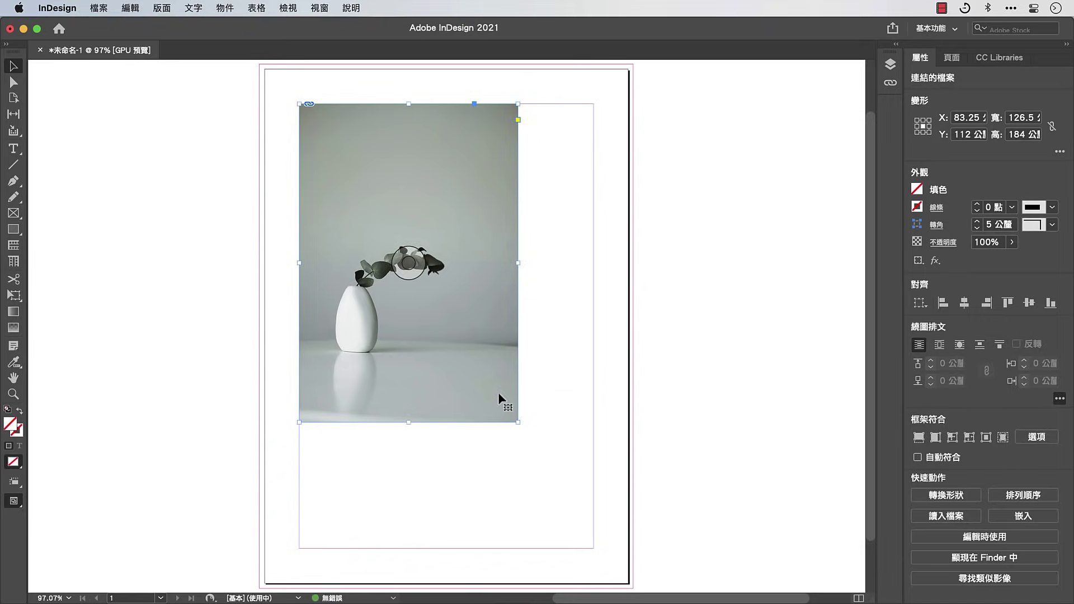
{"action": "left_click_drag", "start_coordinate": [518, 422], "coordinate": [592, 549]}
{"action": "right_click", "coordinate": [446, 346]}
{"action": "mouse_move", "coordinate": [468, 356]}
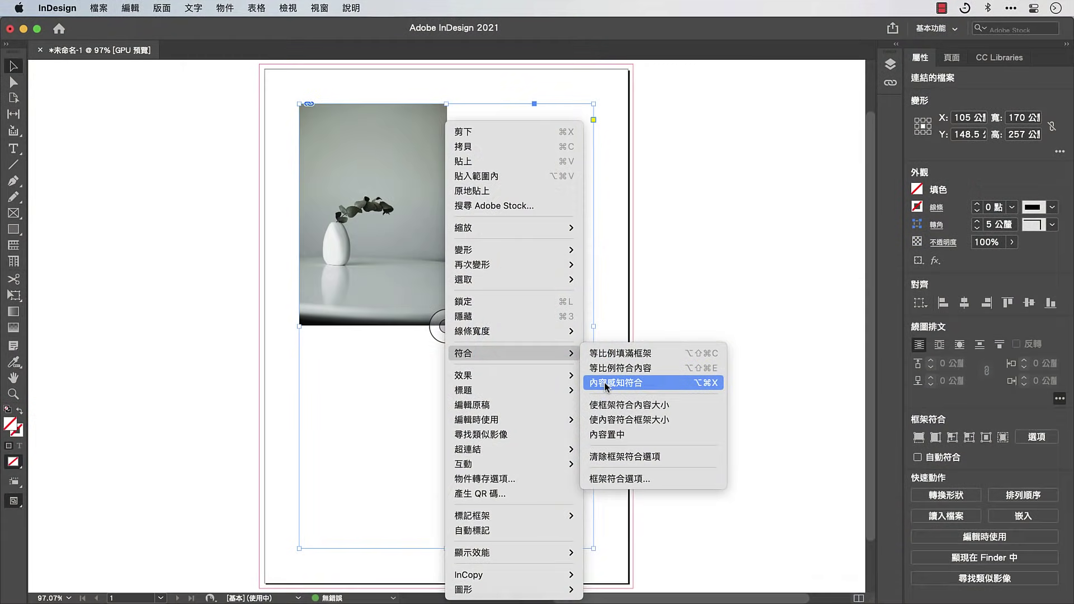
{"action": "left_click", "coordinate": [604, 381]}
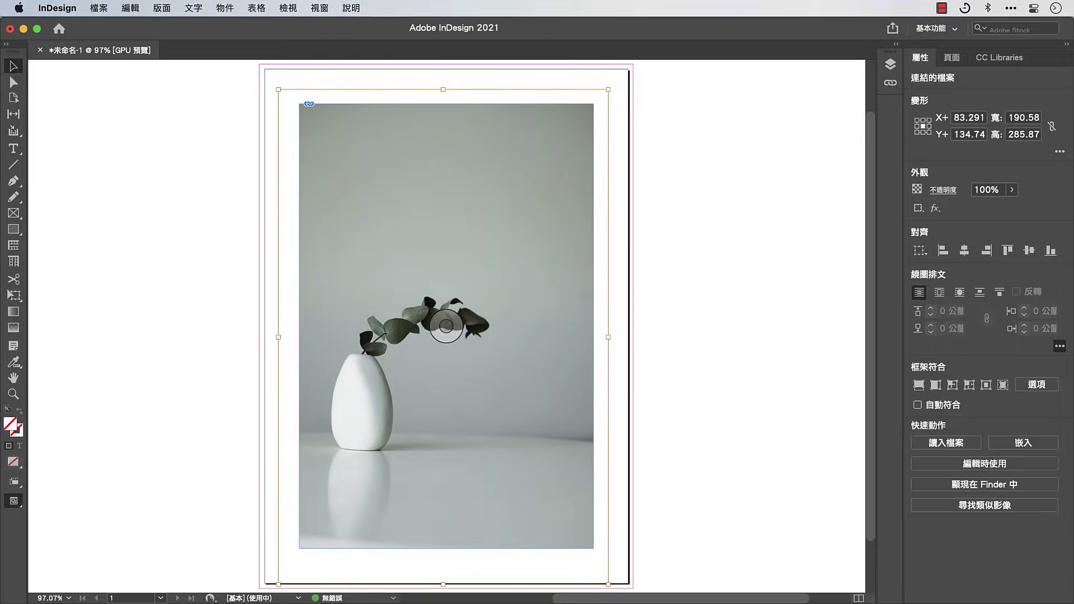
Lock the cover picture in place on the page
{"action": "left_click", "coordinate": [456, 256]}
{"action": "right_click", "coordinate": [452, 249]}
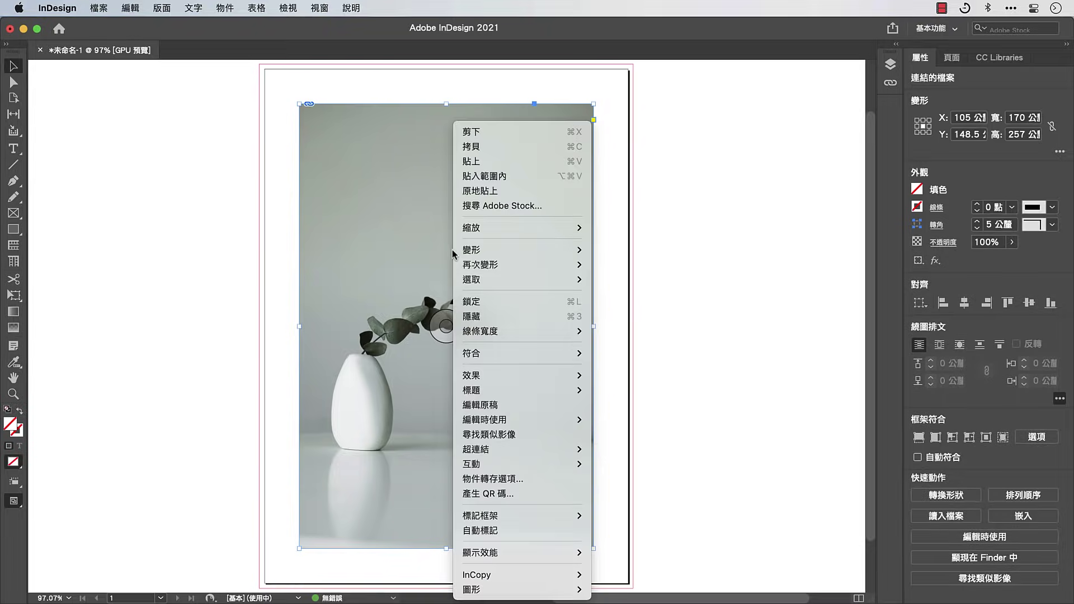
{"action": "left_click", "coordinate": [464, 302]}
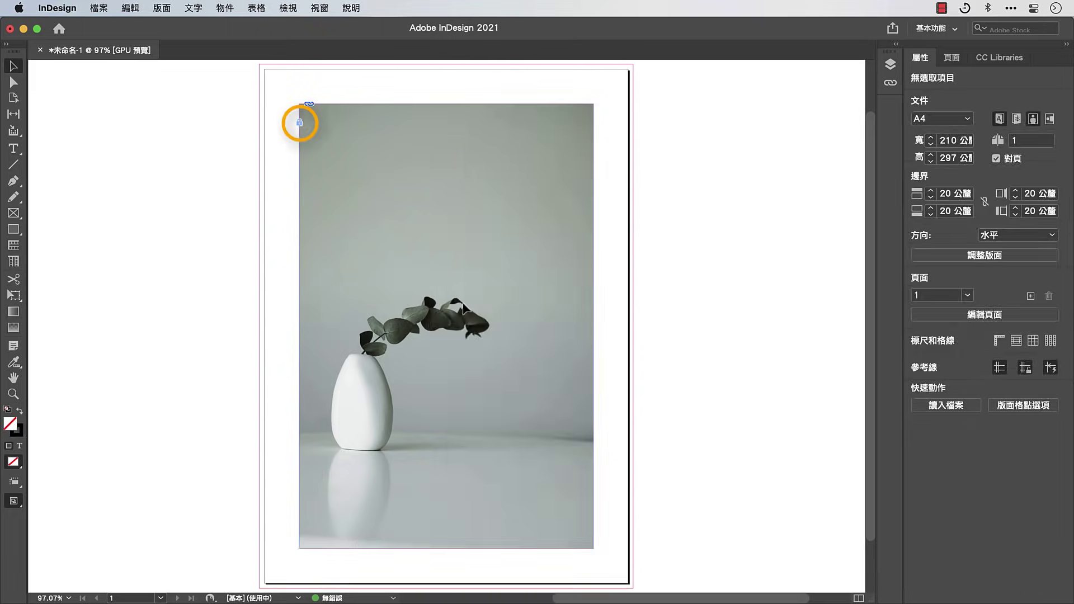
Draw a rectangle about 101.5 by 78.5 mm over the vase and fill it with the cyan C=100 swatch
{"action": "left_click", "coordinate": [13, 230]}
{"action": "left_click_drag", "start_coordinate": [279, 299], "coordinate": [455, 436]}
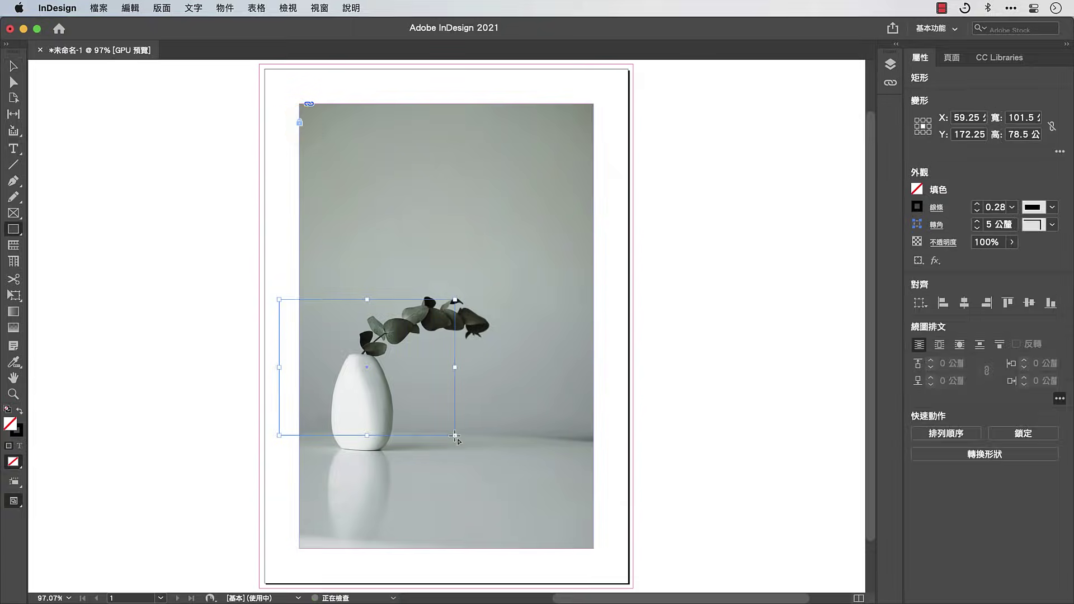
{"action": "left_click", "coordinate": [915, 192]}
{"action": "left_click", "coordinate": [831, 336]}
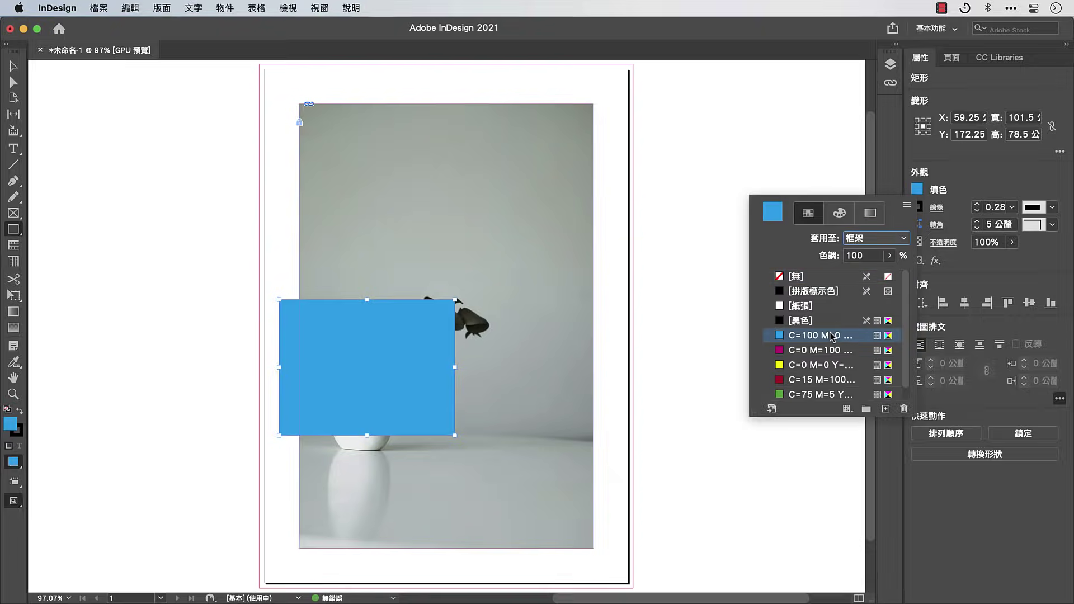
{"action": "key", "text": "Escape"}
Widen the rectangle to about 105.5 mm
{"action": "key", "text": "v"}
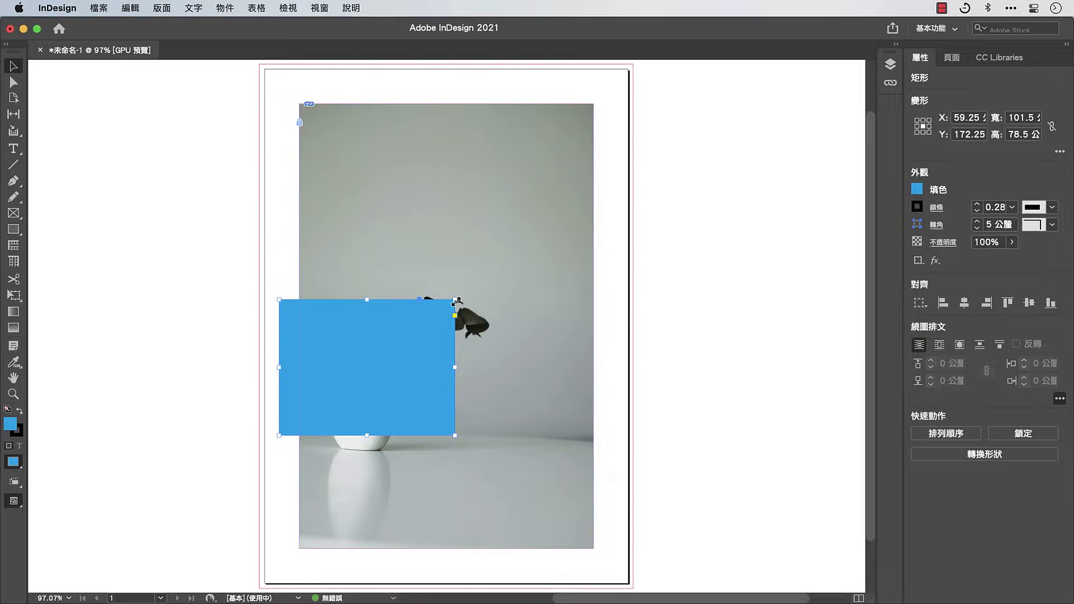
{"action": "left_click_drag", "start_coordinate": [455, 300], "coordinate": [486, 327]}
{"action": "key", "text": "super+z"}
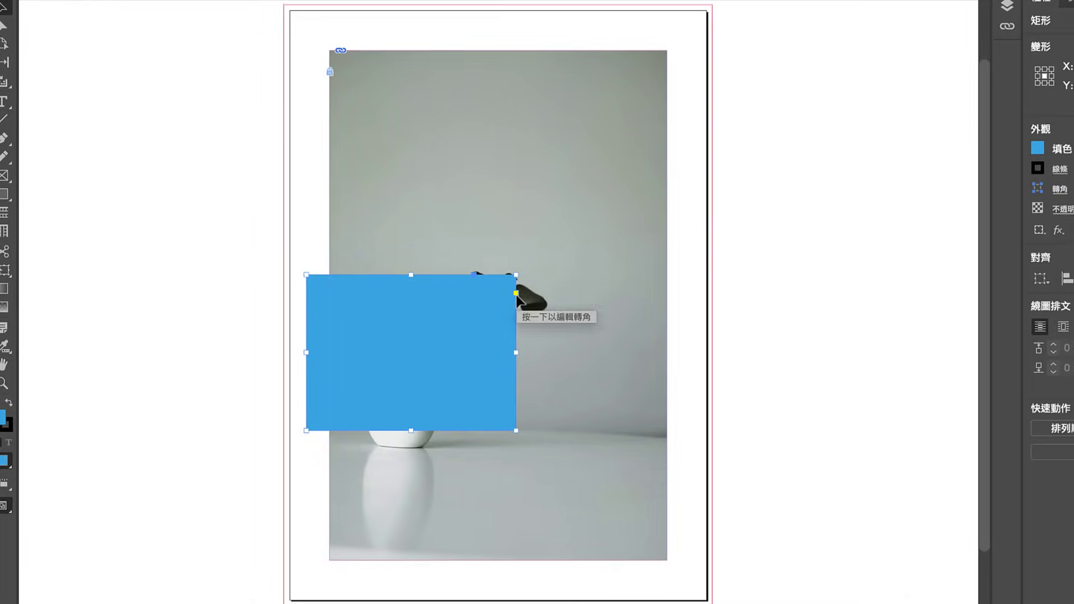
Try rounding only the rectangle's upper-right corner, and undo the rounding
{"action": "left_click", "coordinate": [516, 294]}
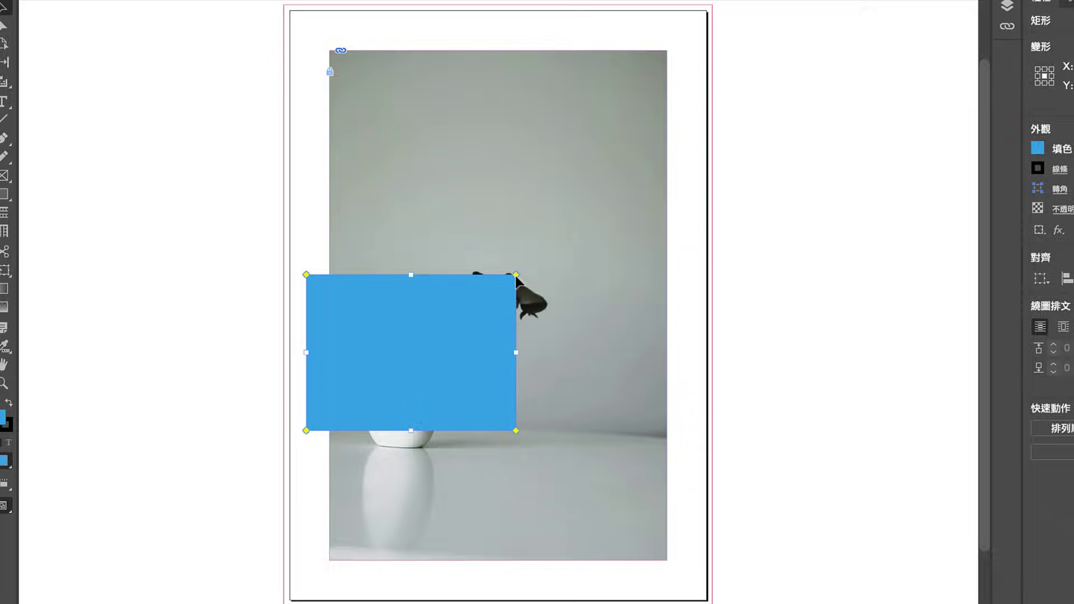
{"action": "left_click_drag", "start_coordinate": [515, 274], "coordinate": [454, 274]}
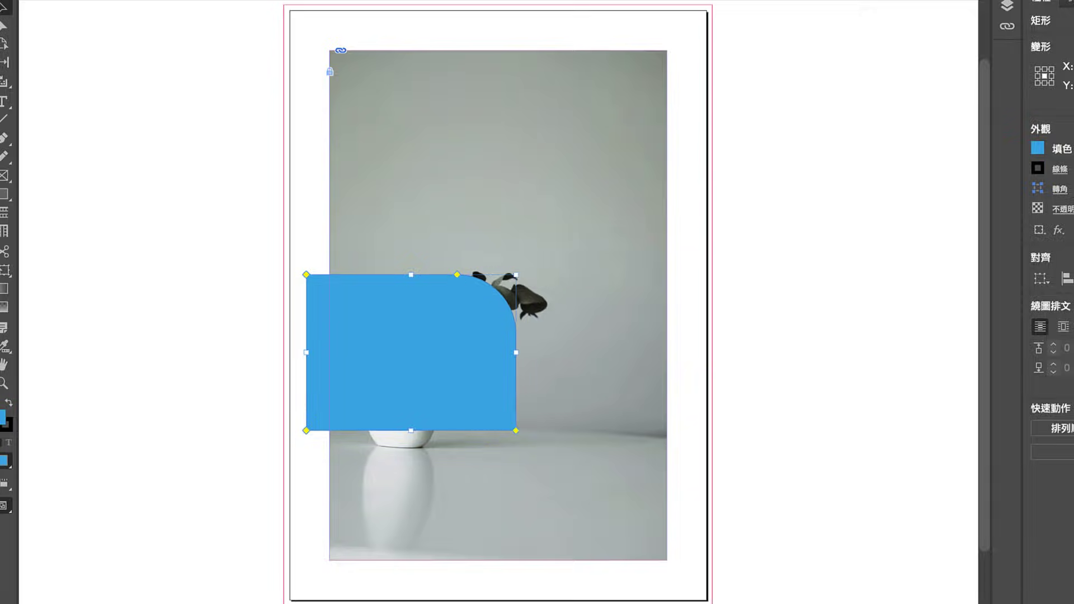
{"action": "key", "text": "super+z"}
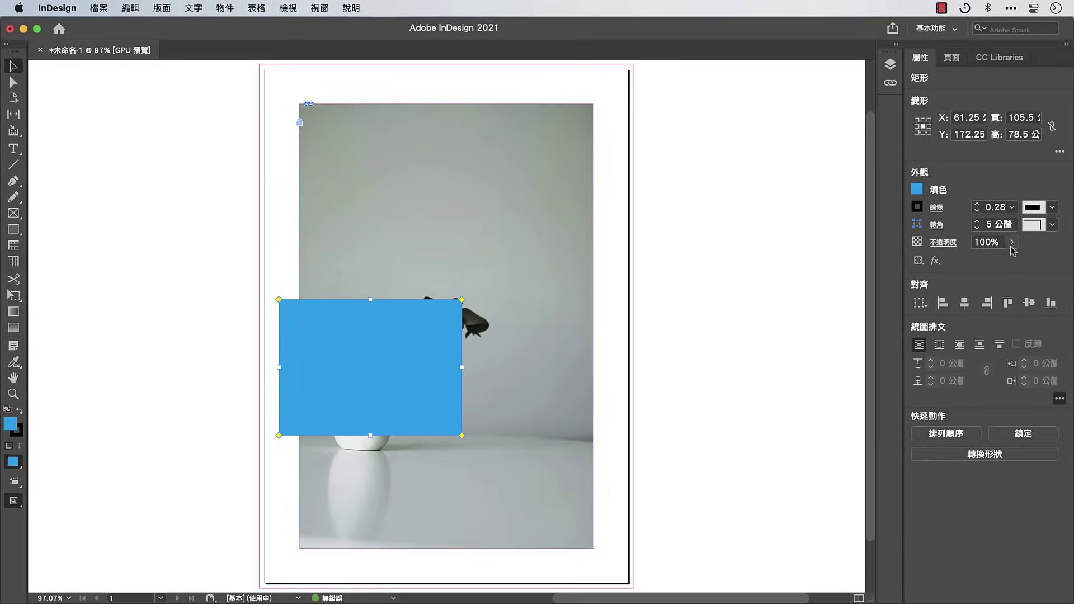
Preview a drop shadow (陰影) effect on the rectangle without applying it, leaving the opacity at 100%
{"action": "left_click", "coordinate": [1012, 242]}
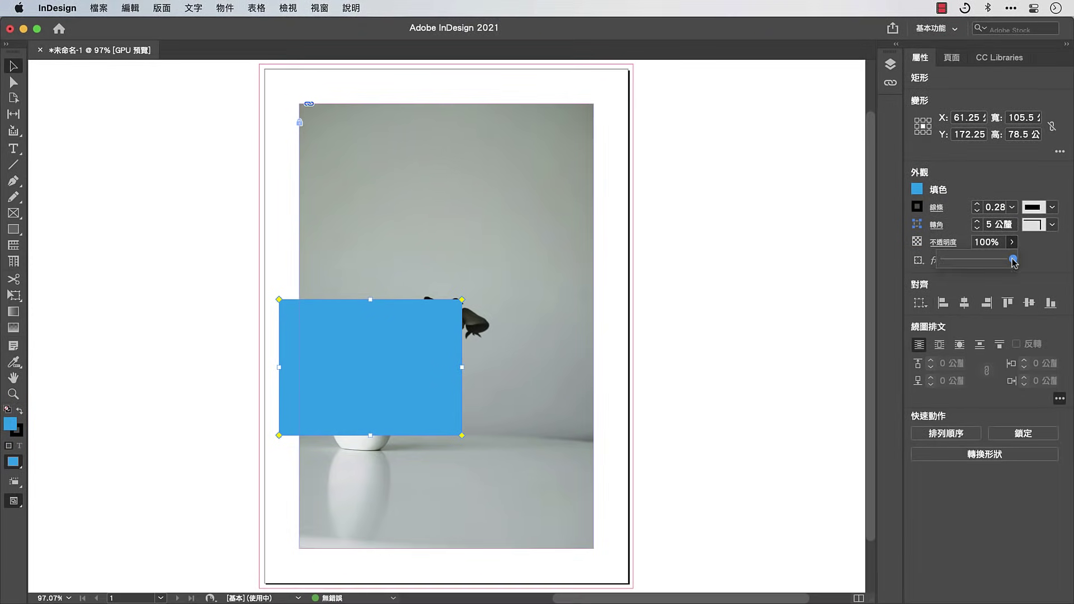
{"action": "mouse_move", "coordinate": [1013, 259]}
{"action": "left_mouse_down"}
{"action": "mouse_move", "coordinate": [976, 260]}
{"action": "mouse_move", "coordinate": [1014, 260]}
{"action": "left_mouse_up"}
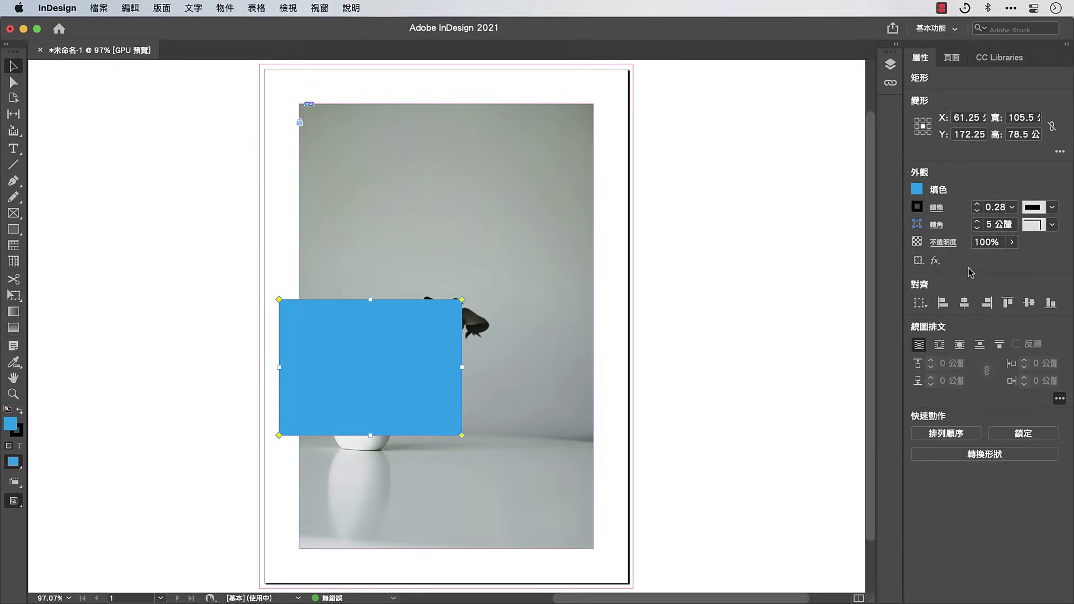
{"action": "left_click", "coordinate": [935, 260]}
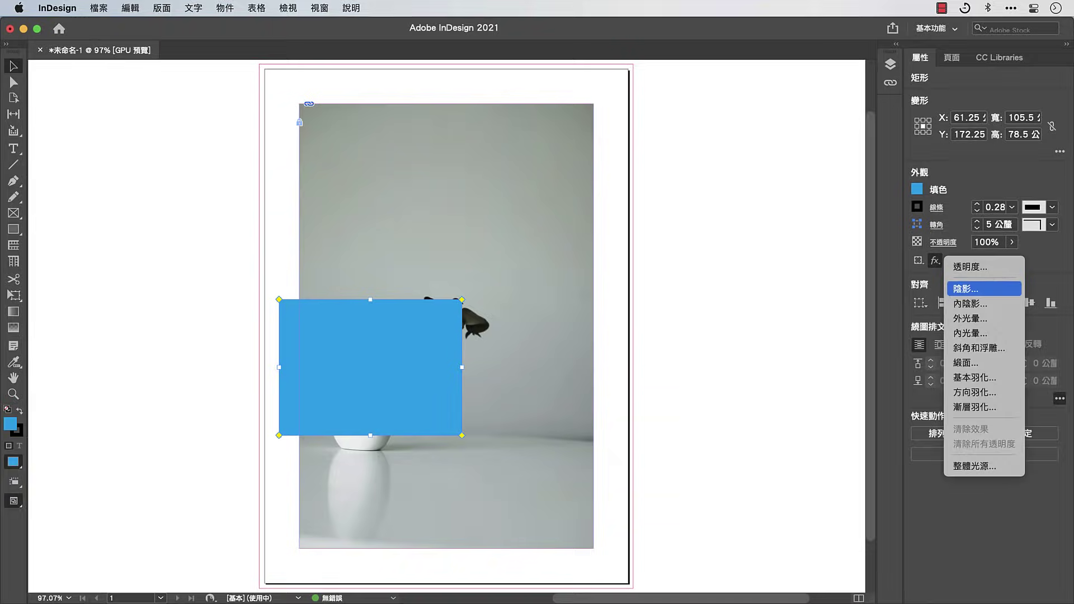
{"action": "left_click", "coordinate": [949, 289]}
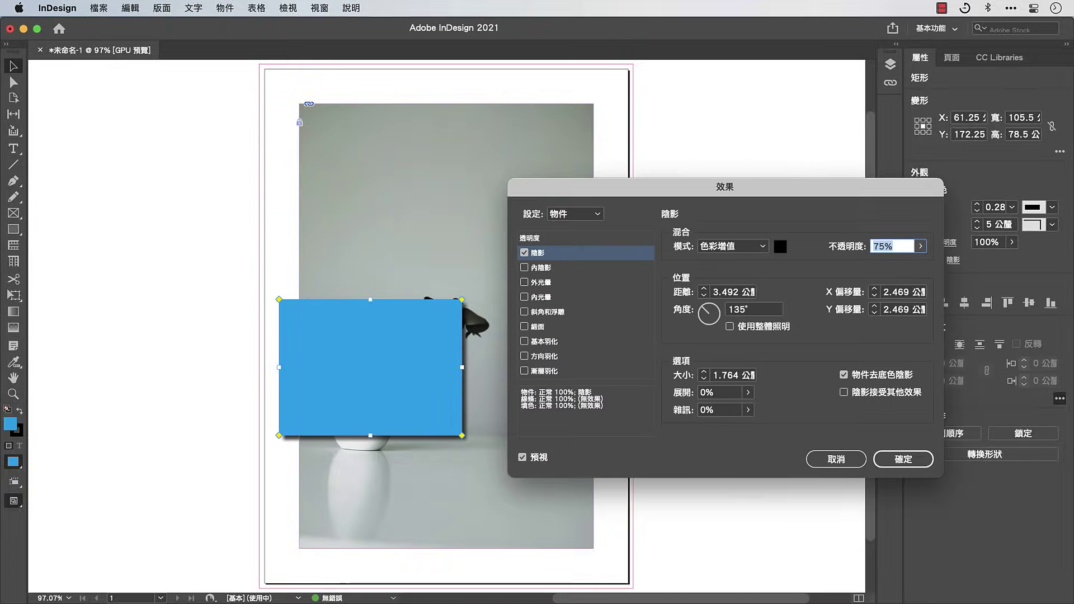
{"action": "key", "text": "Escape"}
Fill the rectangle with the [黑色] (black) swatch
{"action": "left_click", "coordinate": [917, 191]}
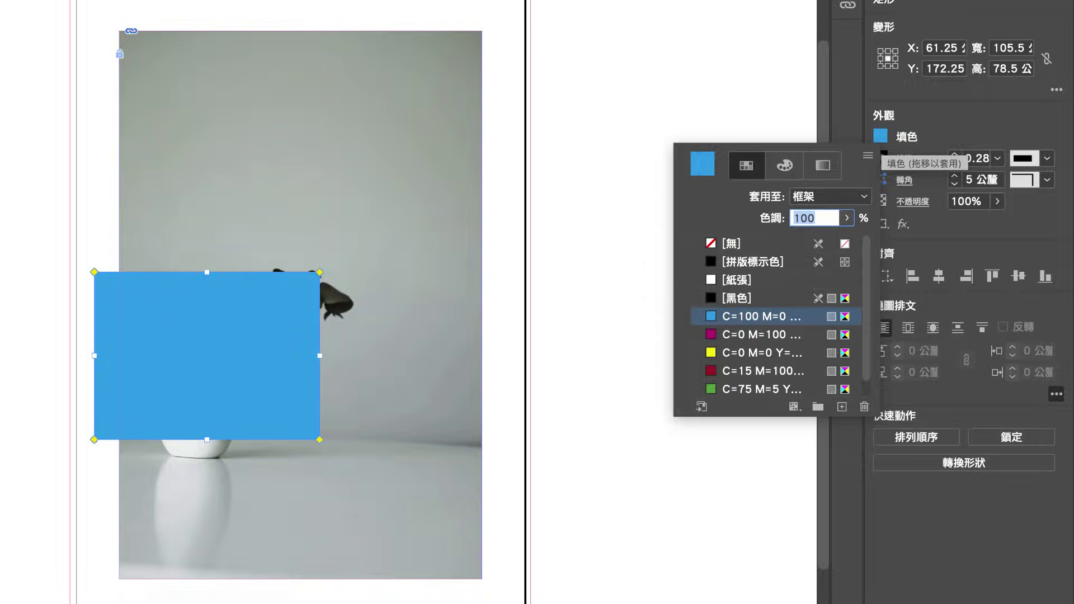
{"action": "left_click", "coordinate": [779, 302]}
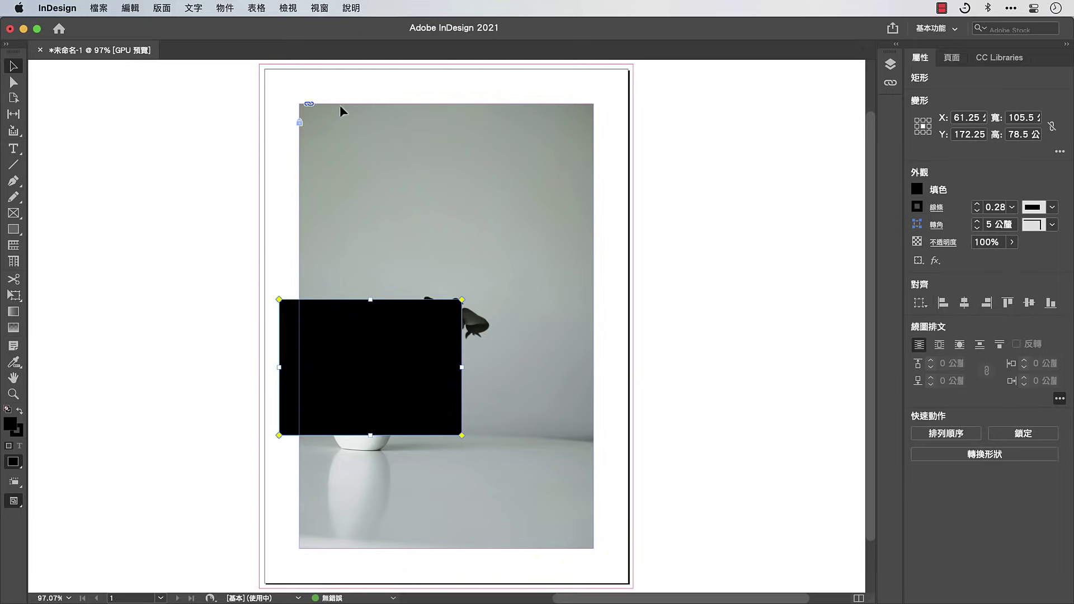
Turn on overprint preview (疊印預視) and proof colors (校樣色彩) for the document
{"action": "left_click", "coordinate": [289, 8]}
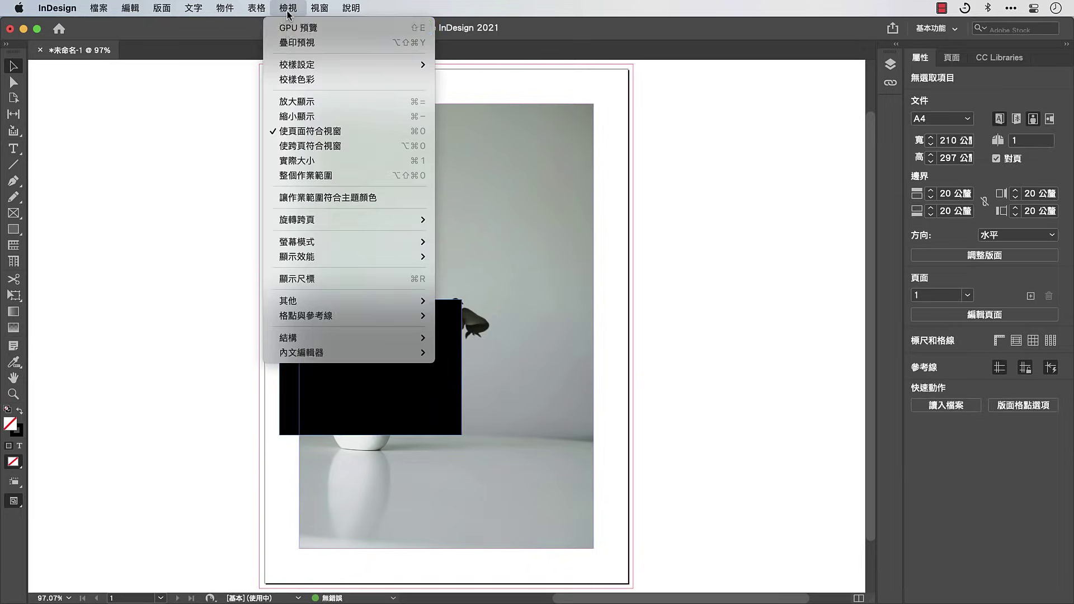
{"action": "left_click", "coordinate": [288, 43]}
{"action": "left_click", "coordinate": [288, 79]}
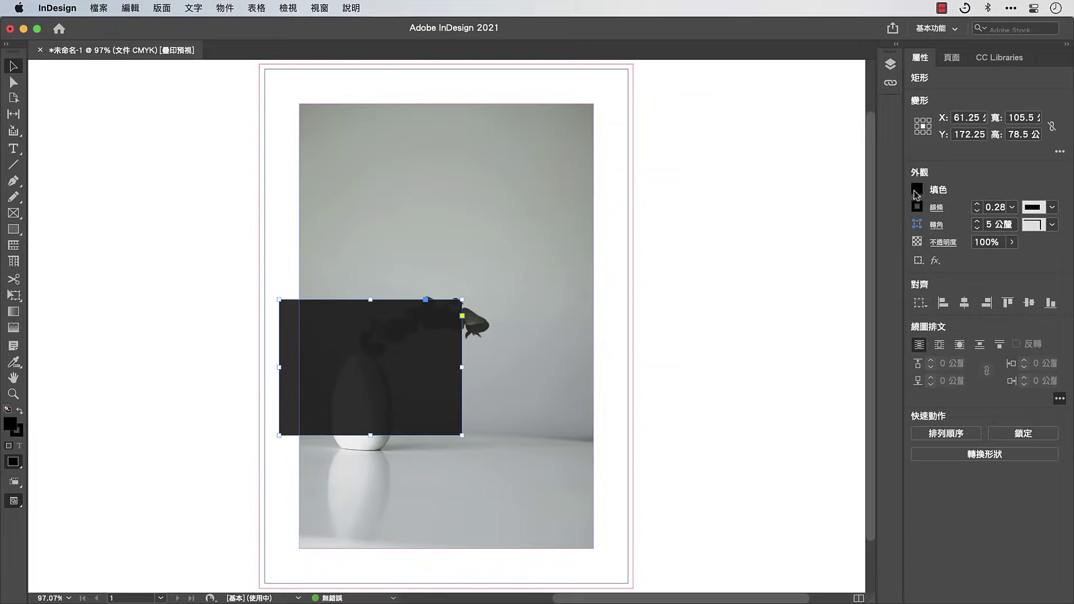
Fill the rectangle with a new CMYK process swatch of C=30 M=30 Y=30 K=100 and turn off overprint preview
{"action": "left_click", "coordinate": [916, 189]}
{"action": "right_click", "coordinate": [822, 324]}
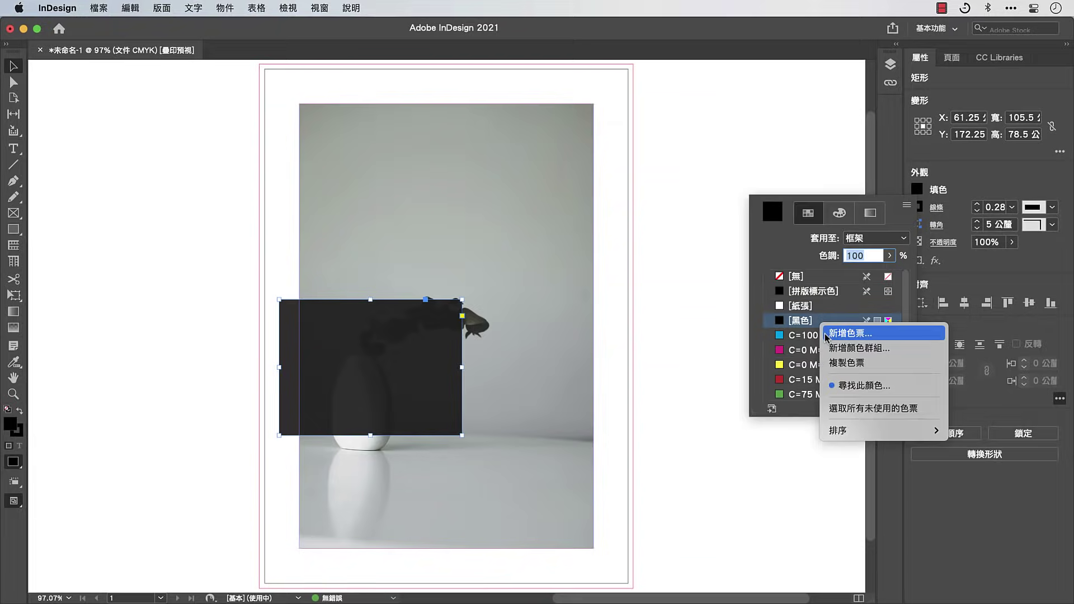
{"action": "left_click", "coordinate": [824, 334]}
{"action": "type", "text": "30"}
{"action": "key", "text": "Tab"}
{"action": "type", "text": "30"}
{"action": "key", "text": "Tab"}
{"action": "type", "text": "30"}
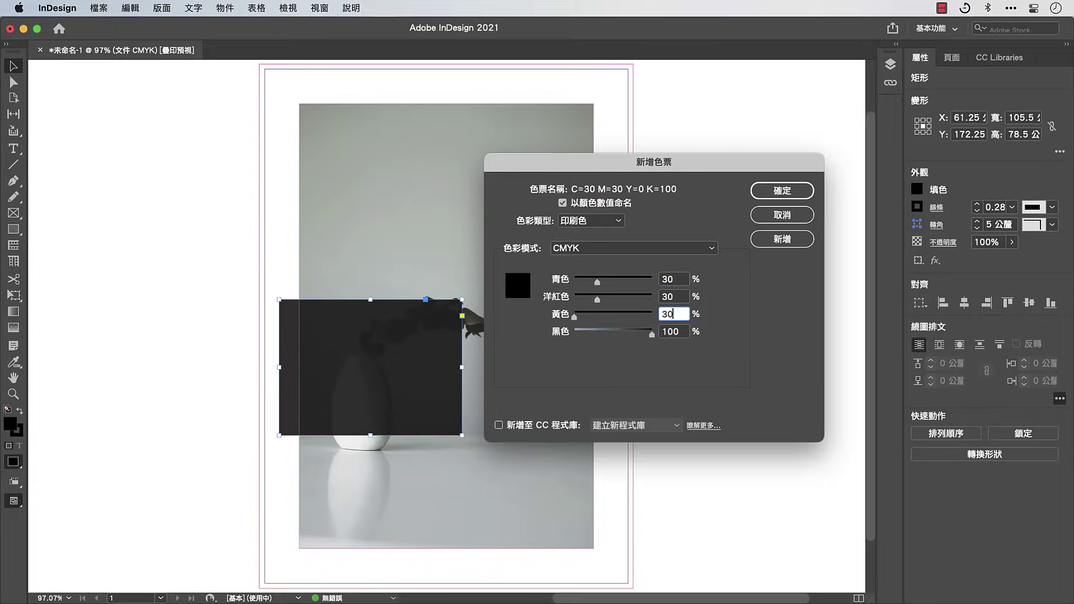
{"action": "key", "text": "Tab"}
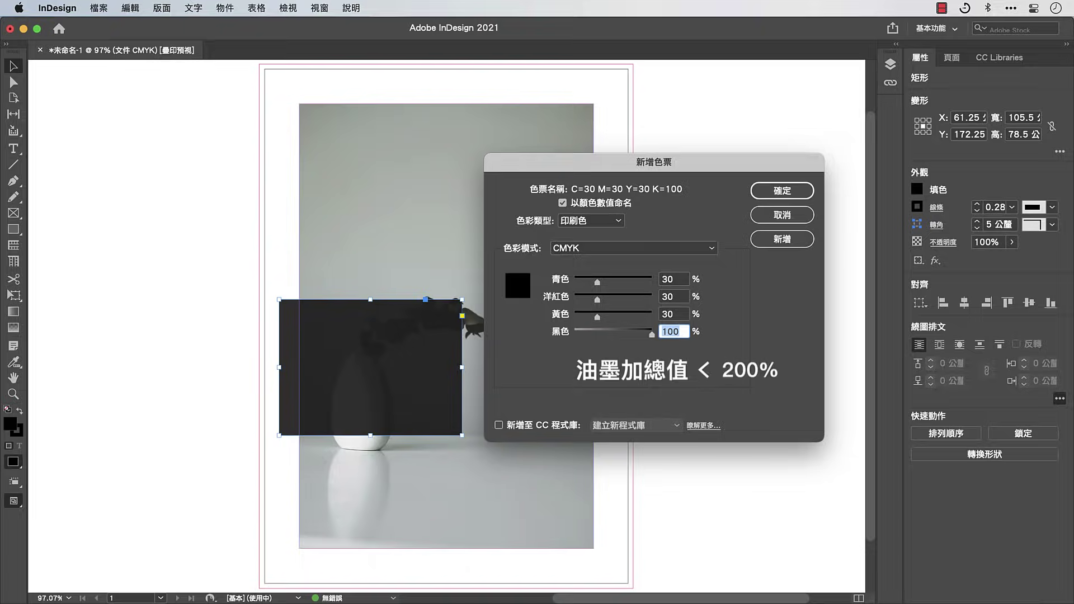
{"action": "left_click", "coordinate": [782, 190]}
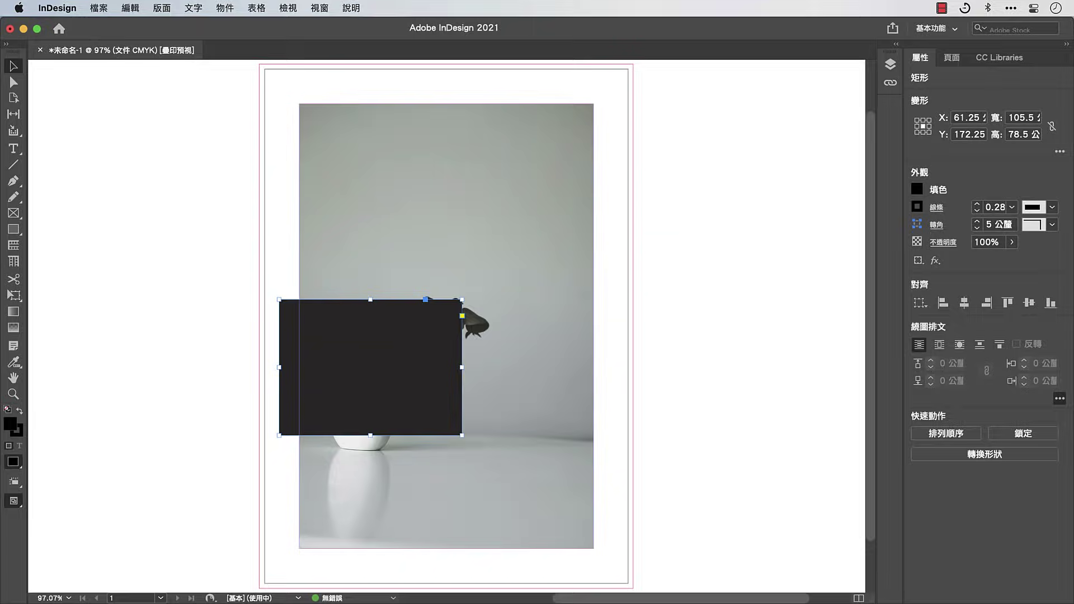
{"action": "key", "text": "alt+shift+super+y"}
Browse the most popular Adobe Color themes under Explore (探索) and try to add the first theme to the swatches
{"action": "left_click", "coordinate": [320, 8]}
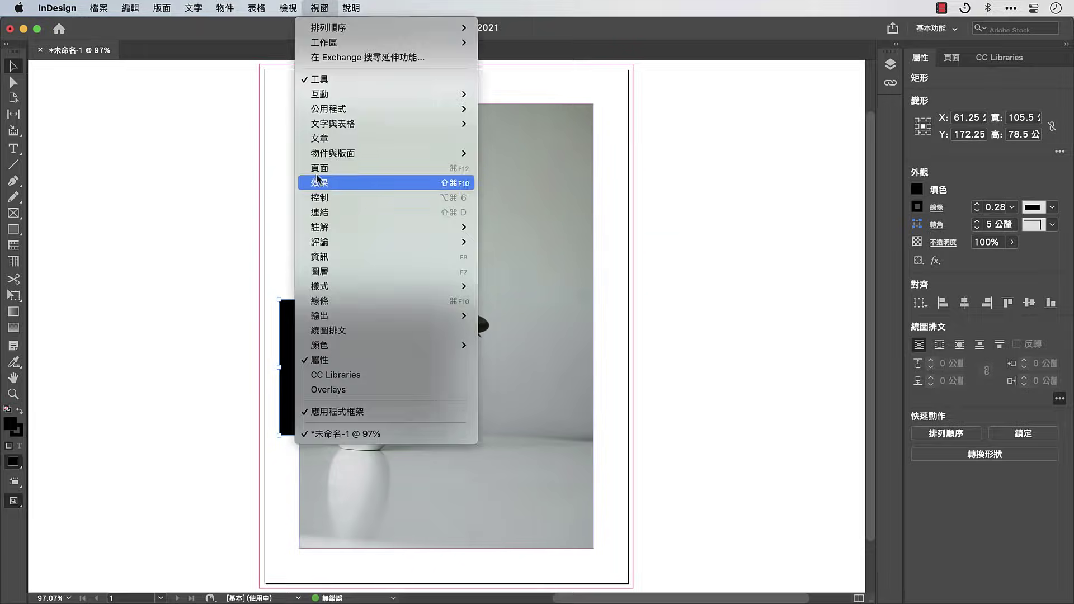
{"action": "mouse_move", "coordinate": [436, 345]}
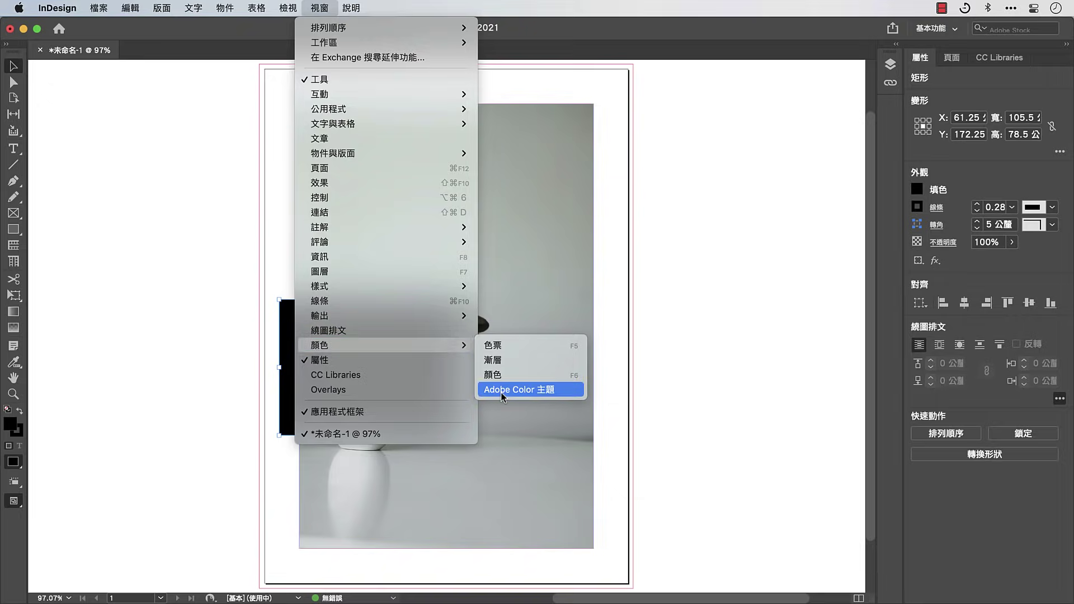
{"action": "left_click", "coordinate": [484, 388]}
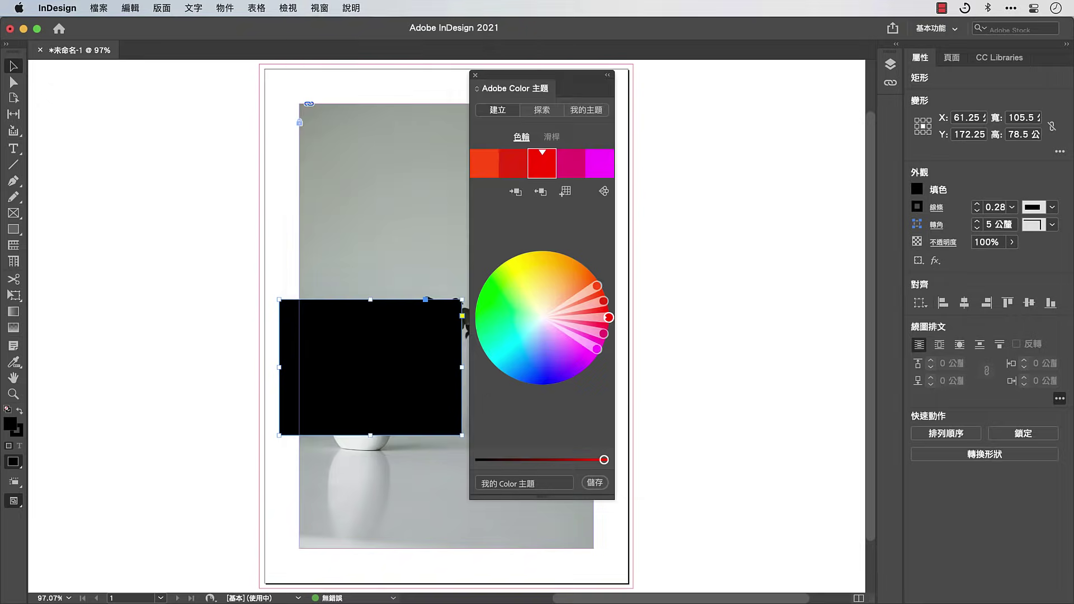
{"action": "left_click", "coordinate": [538, 115]}
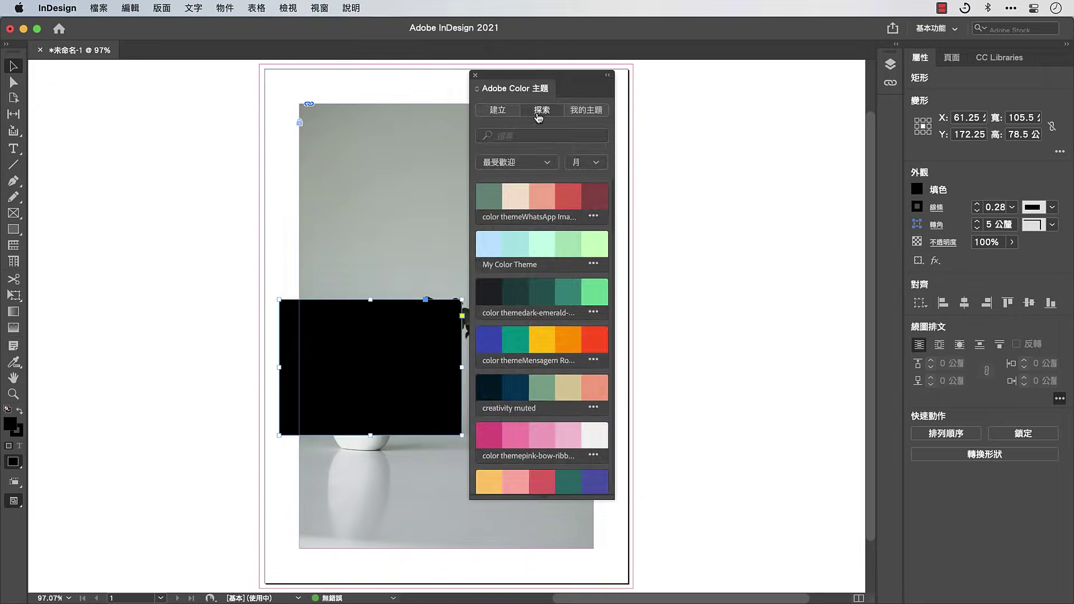
{"action": "left_click", "coordinate": [593, 217]}
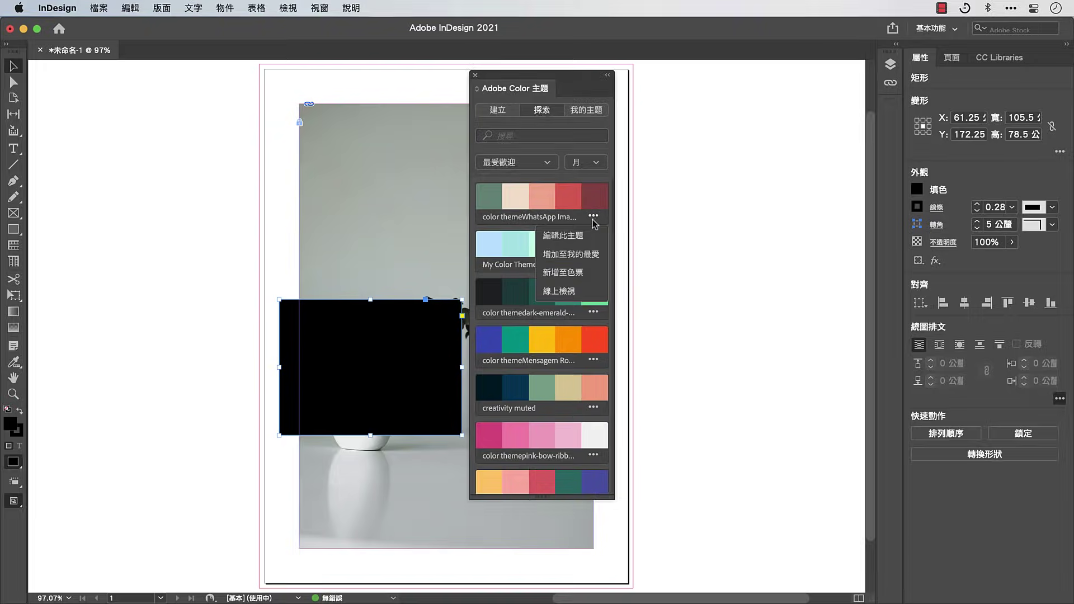
{"action": "left_click", "coordinate": [588, 276]}
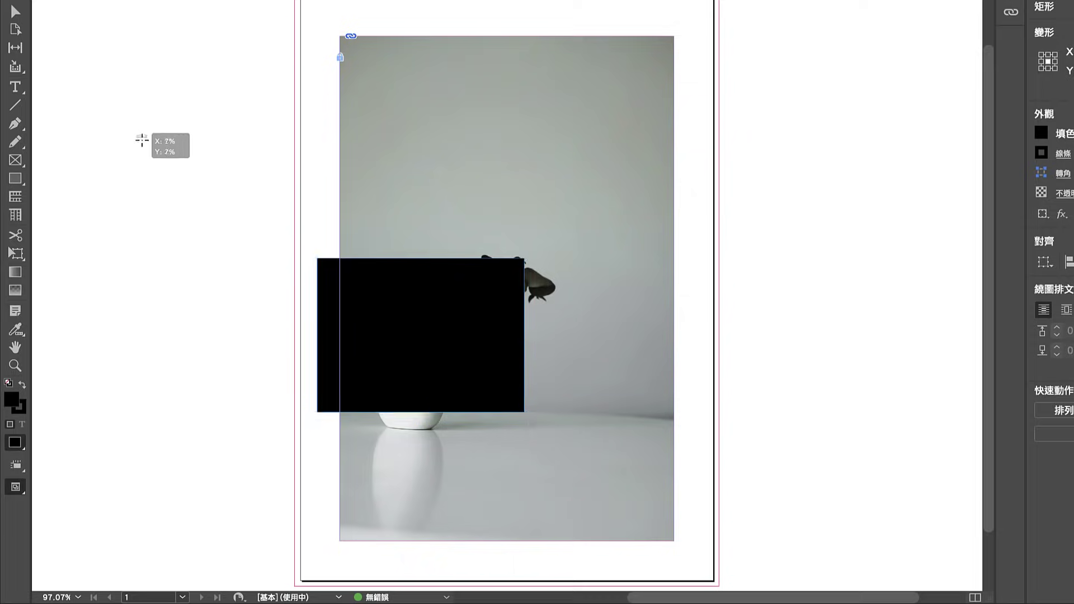
Place the five-colour palette image on the pasteboard beside the page and add its theme to the swatches using the Color Theme tool (顏色主題工具)
{"action": "left_click_drag", "start_coordinate": [138, 136], "coordinate": [277, 197]}
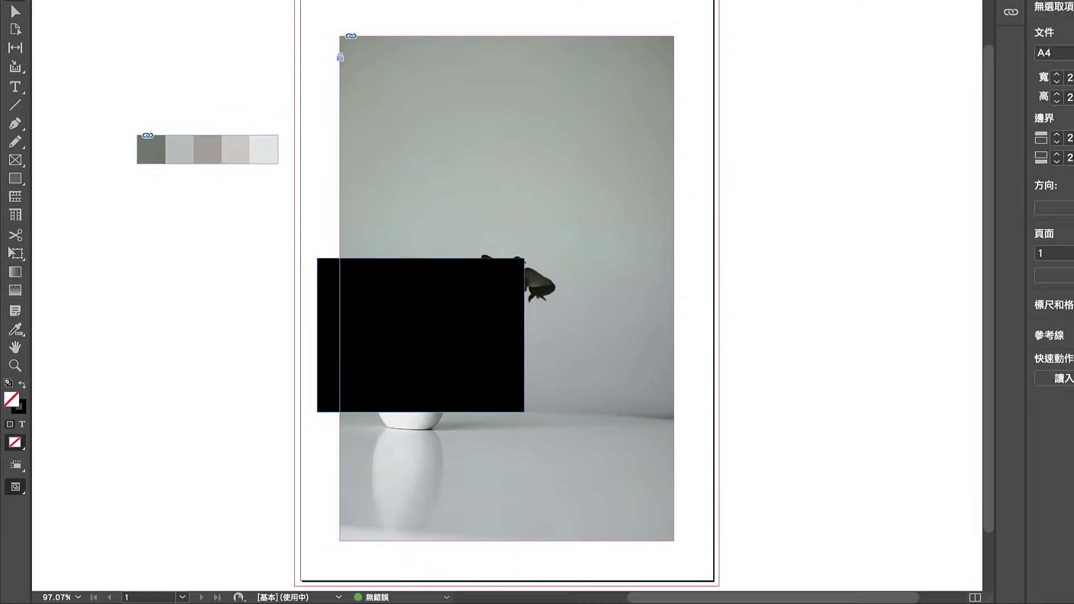
{"action": "left_click", "coordinate": [15, 330]}
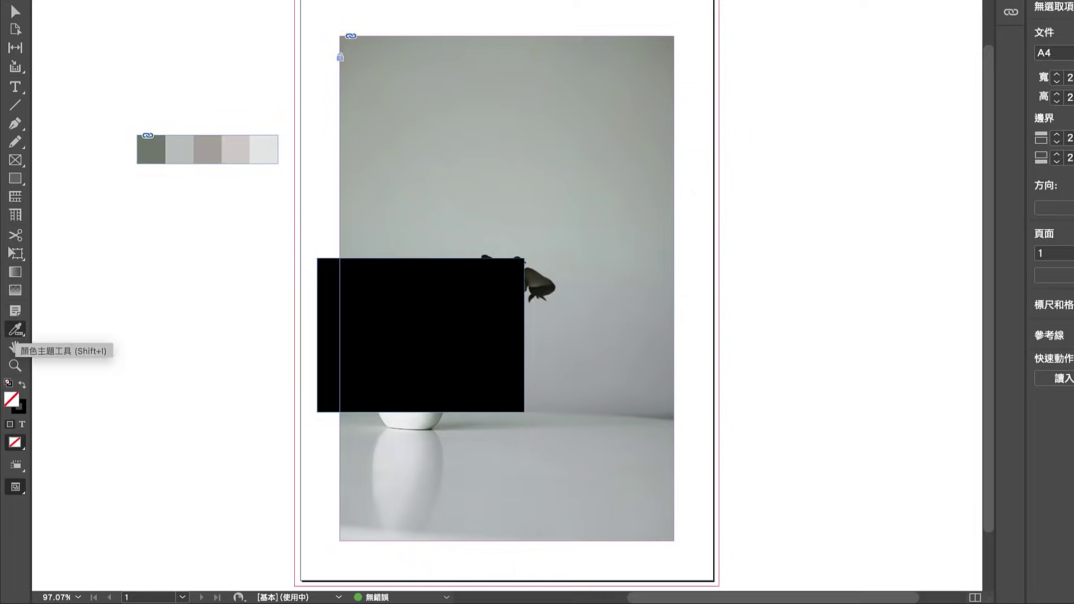
{"action": "left_click", "coordinate": [209, 151]}
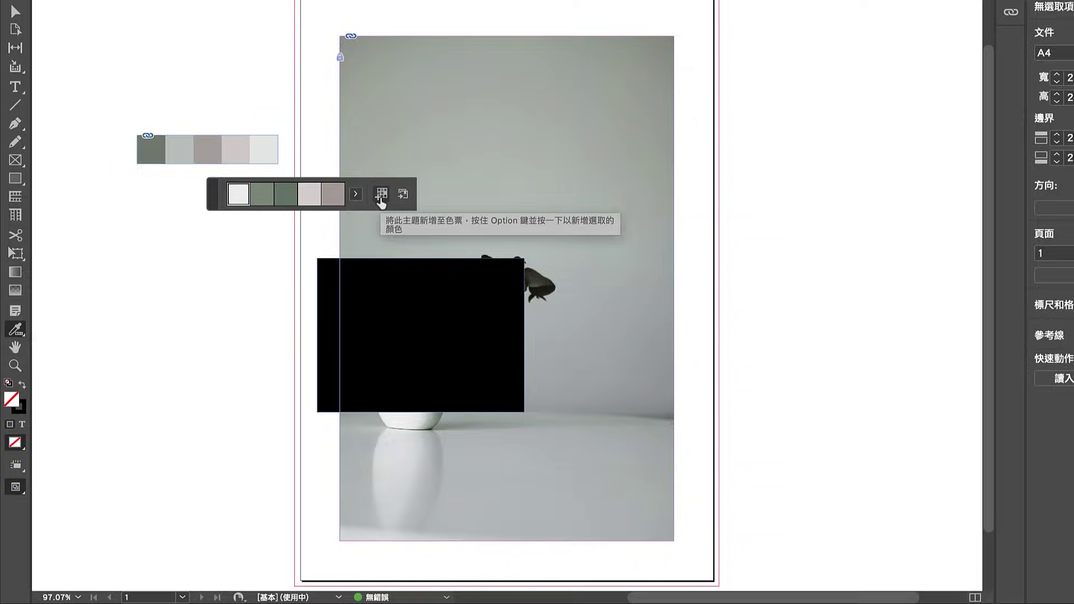
{"action": "left_click", "coordinate": [395, 227]}
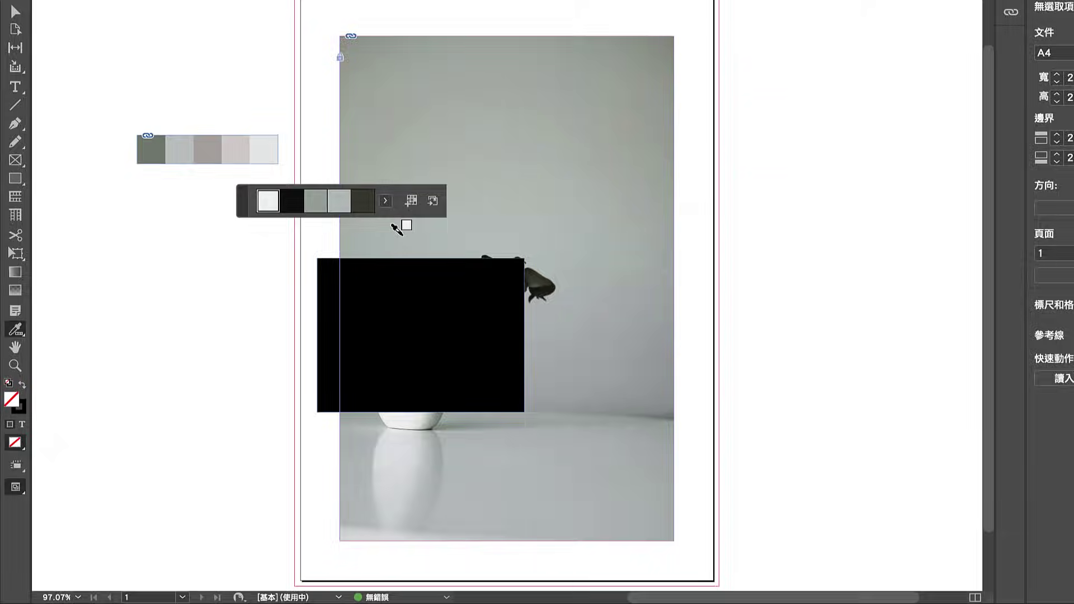
{"action": "key", "text": "v"}
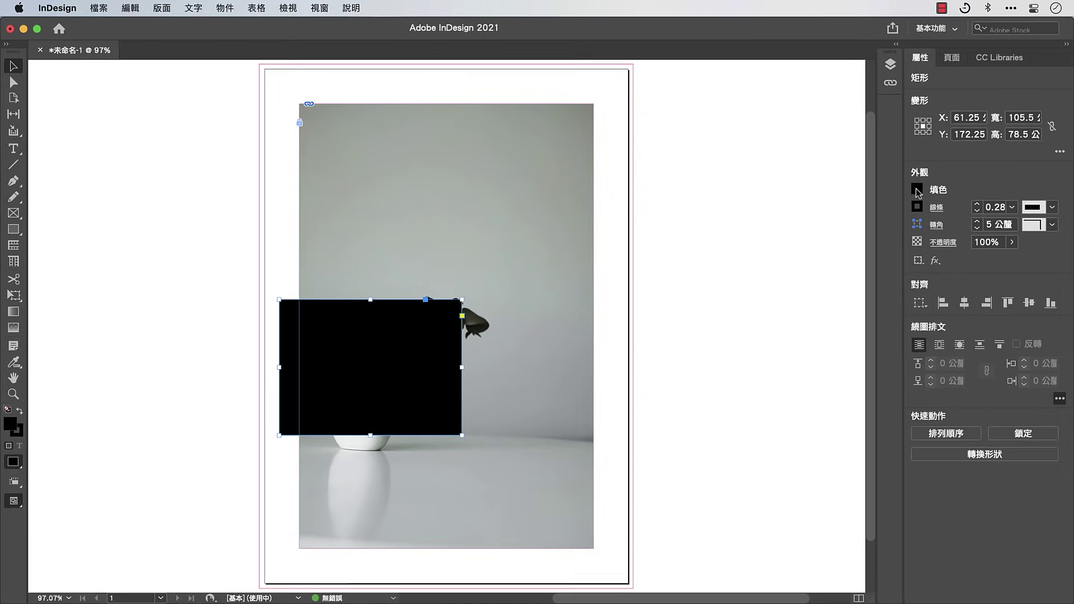
Fill the rectangle with the light C=6 M=3 swatch from the 彩色_主題 group and enlarge it to the bleed edges, 216 × 303 mm
{"action": "left_click", "coordinate": [916, 191]}
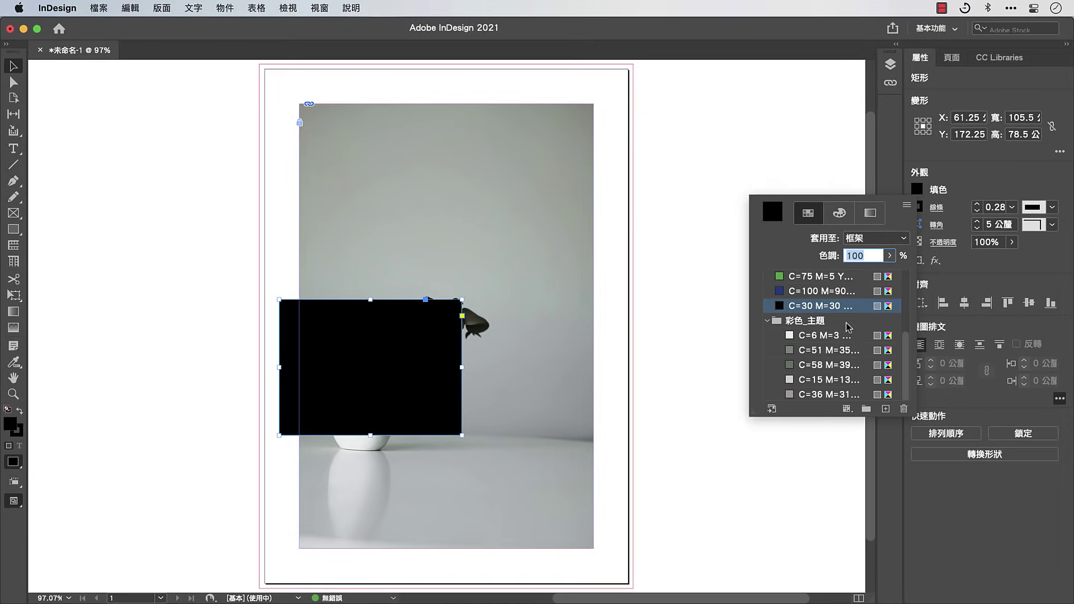
{"action": "left_click", "coordinate": [831, 336]}
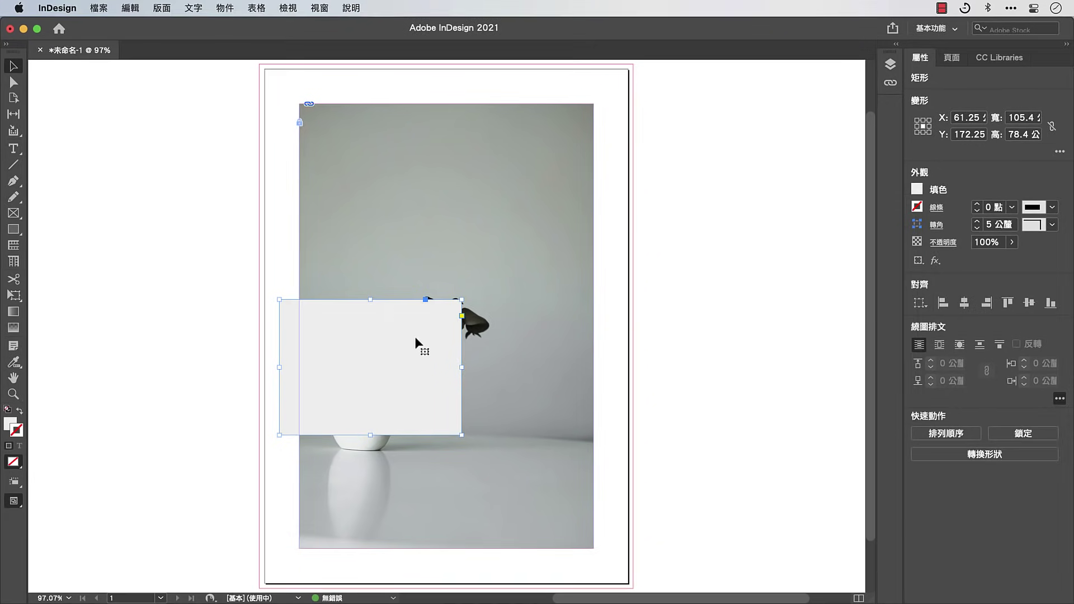
{"action": "left_click_drag", "start_coordinate": [419, 343], "coordinate": [632, 588]}
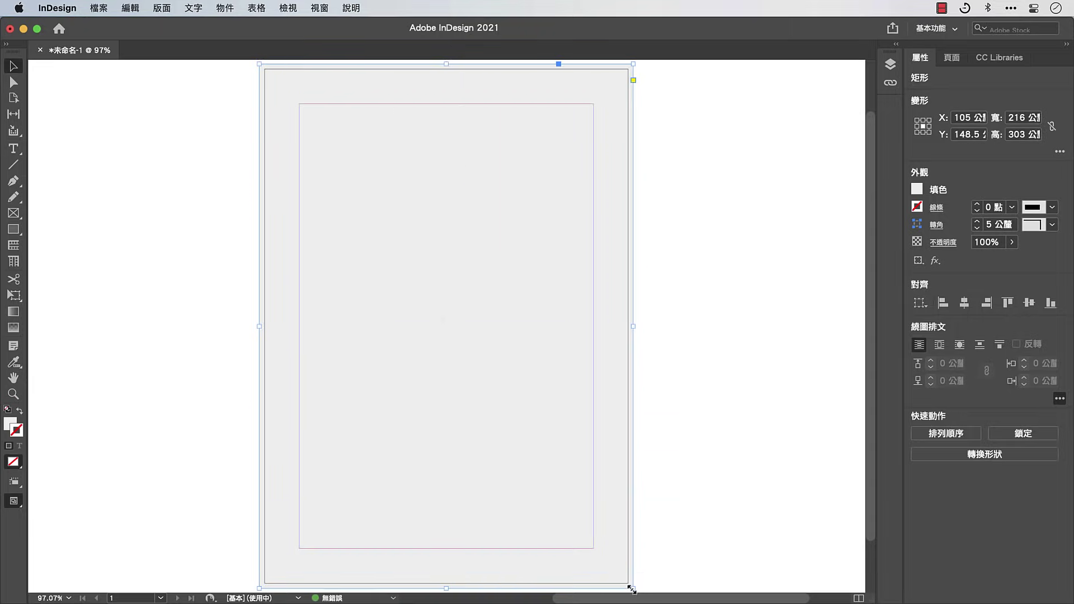
Move the rectangle behind the locked photo by reordering it below <Cover.jpg> in the layer stack
{"action": "right_click", "coordinate": [480, 223]}
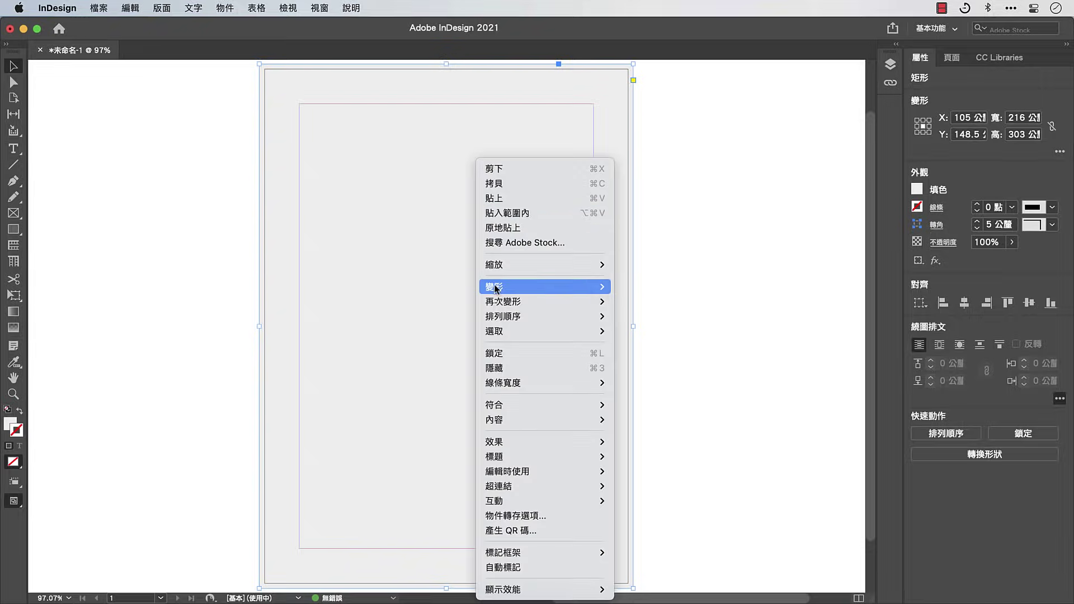
{"action": "mouse_move", "coordinate": [496, 322]}
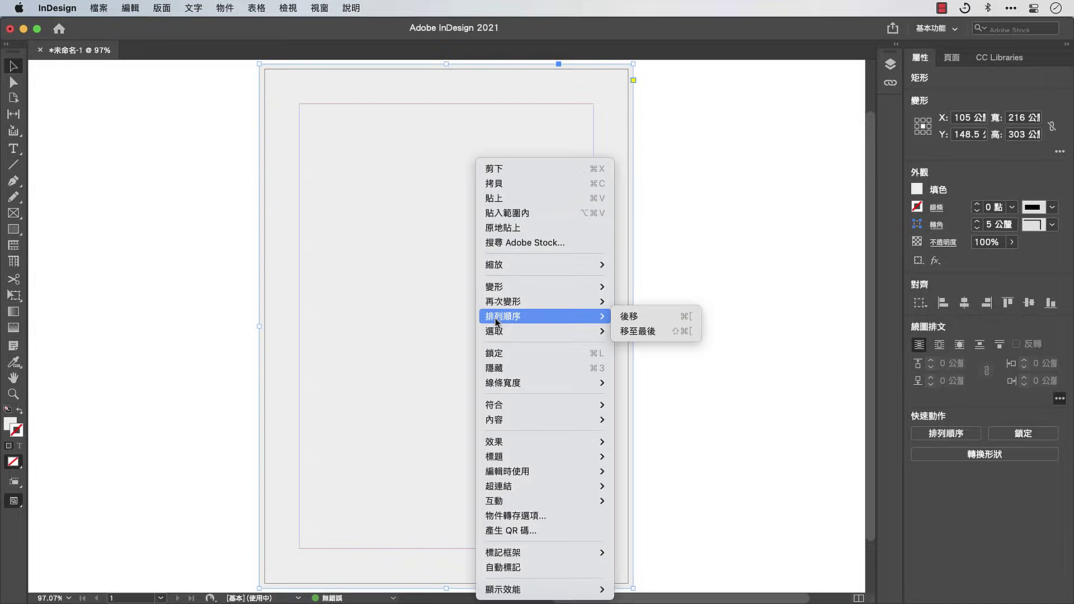
{"action": "left_click", "coordinate": [626, 332]}
{"action": "left_click", "coordinate": [319, 7]}
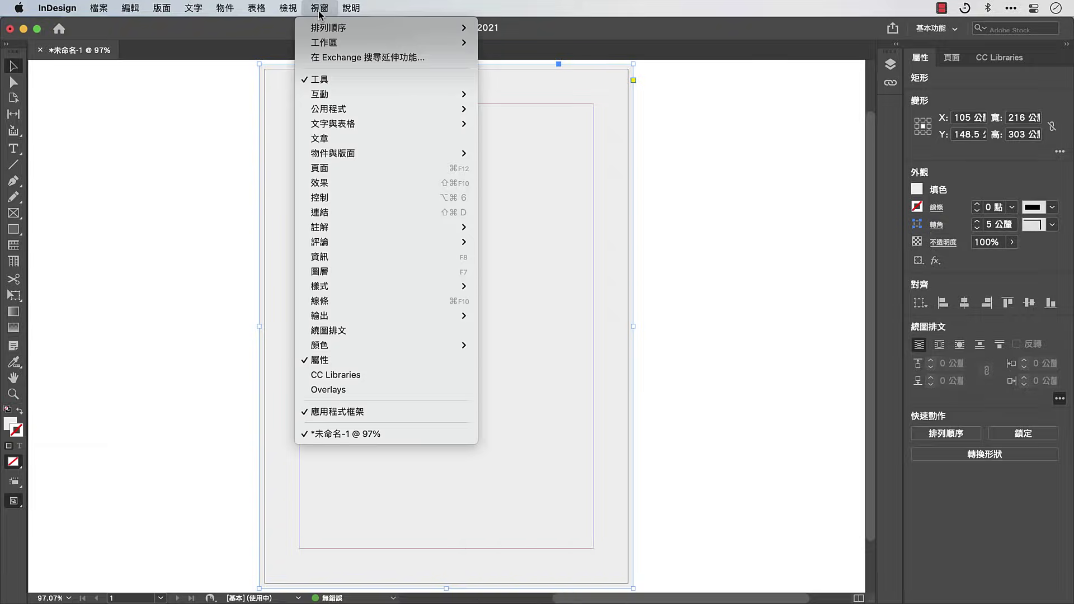
{"action": "left_click", "coordinate": [319, 272]}
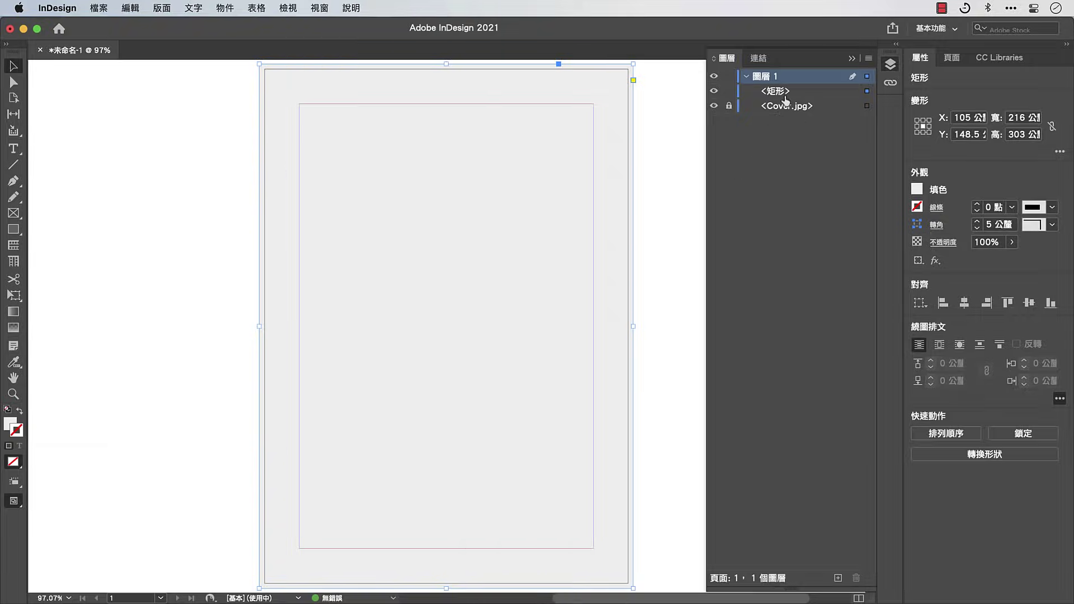
{"action": "left_click_drag", "start_coordinate": [784, 94], "coordinate": [785, 113]}
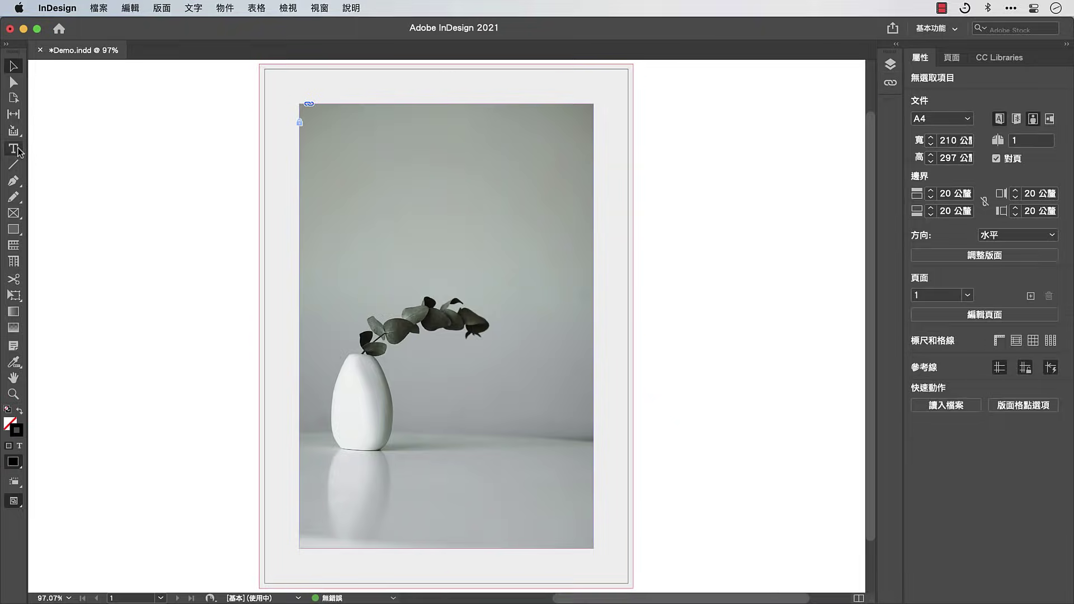
Create a text frame over the upper part of the photo containing the title "Vertez"
{"action": "left_click", "coordinate": [14, 149]}
{"action": "left_click_drag", "start_coordinate": [329, 133], "coordinate": [526, 222]}
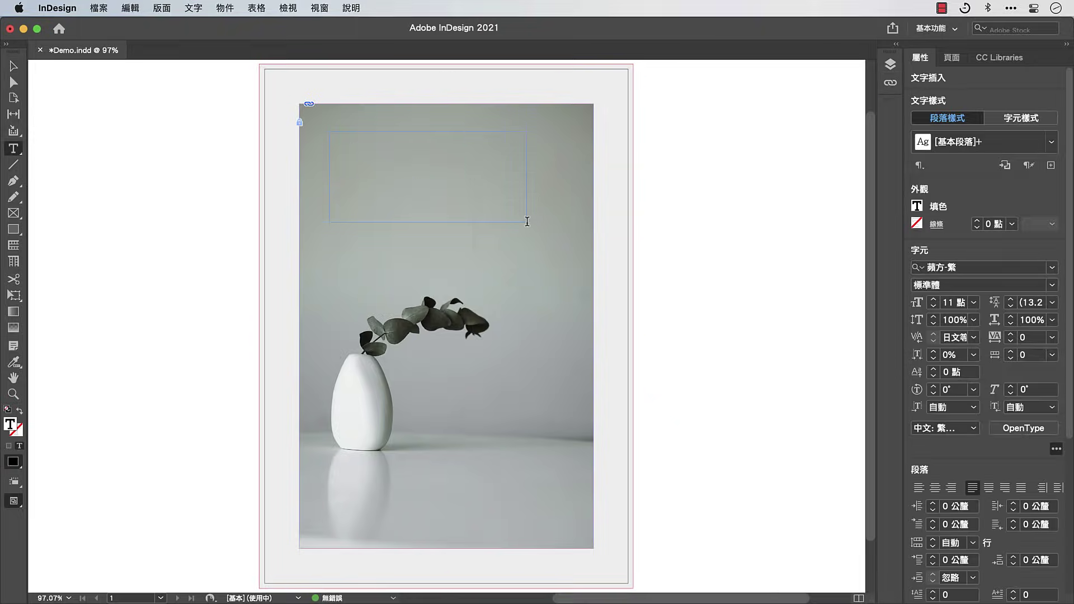
{"action": "type", "text": "Vertez"}
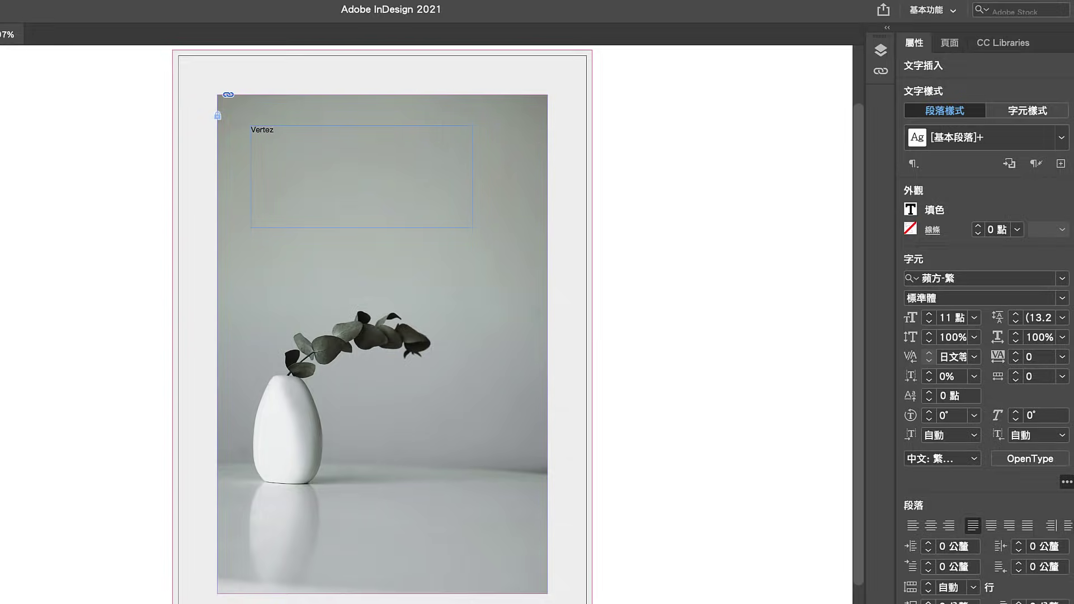
Format the whole title with the [紙張] (paper) fill, the Didot font and a size of 130 pt
{"action": "key", "text": "super+a"}
{"action": "left_click", "coordinate": [911, 209]}
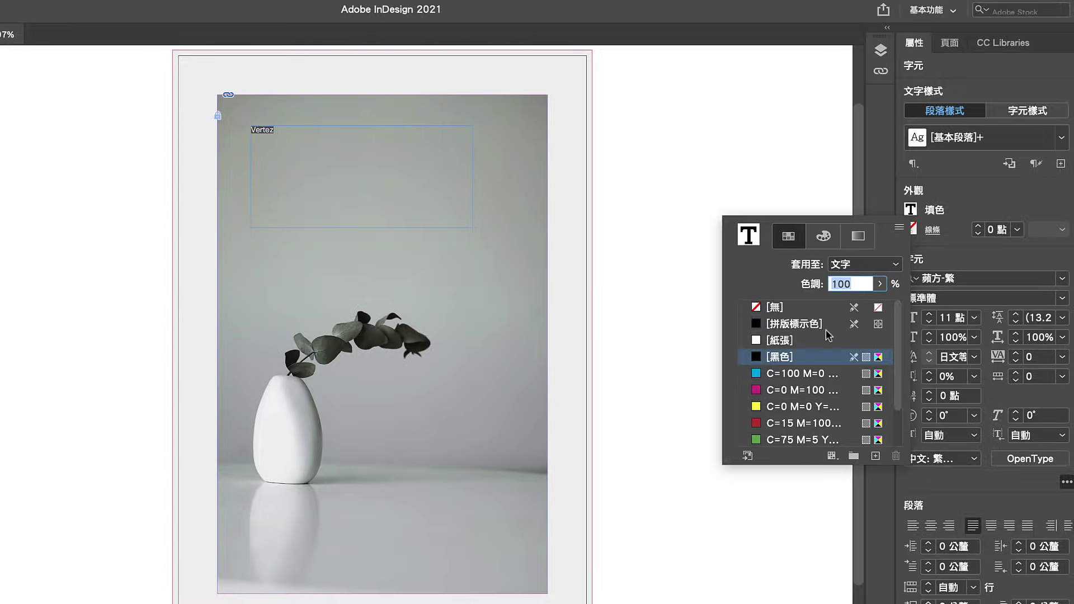
{"action": "left_click", "coordinate": [810, 341]}
{"action": "left_click", "coordinate": [1062, 278]}
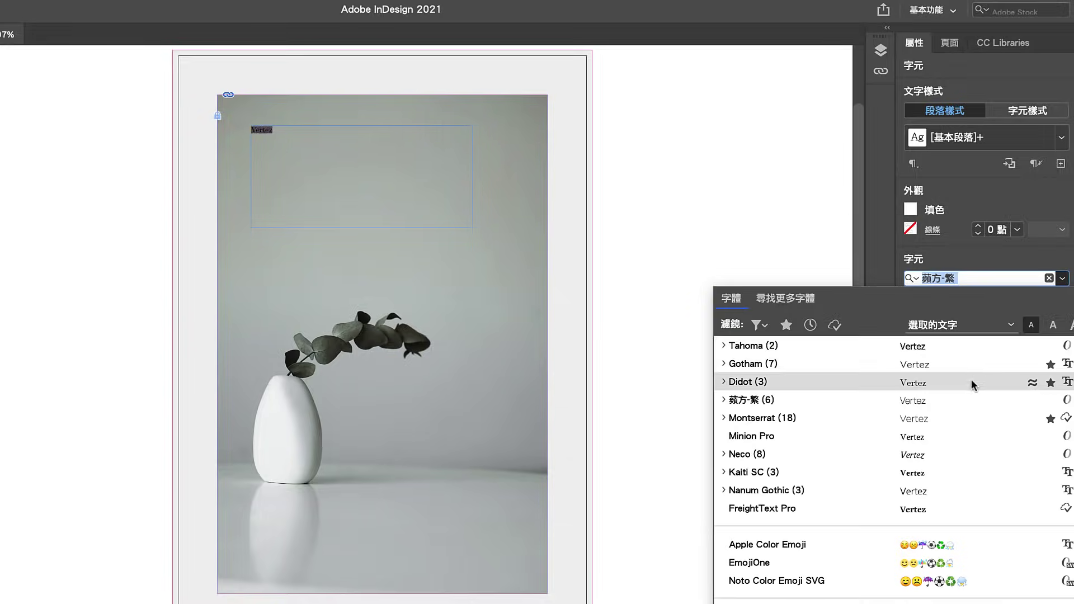
{"action": "left_click", "coordinate": [971, 378]}
{"action": "left_click", "coordinate": [951, 317]}
{"action": "type", "text": "130"}
{"action": "key", "text": "Return"}
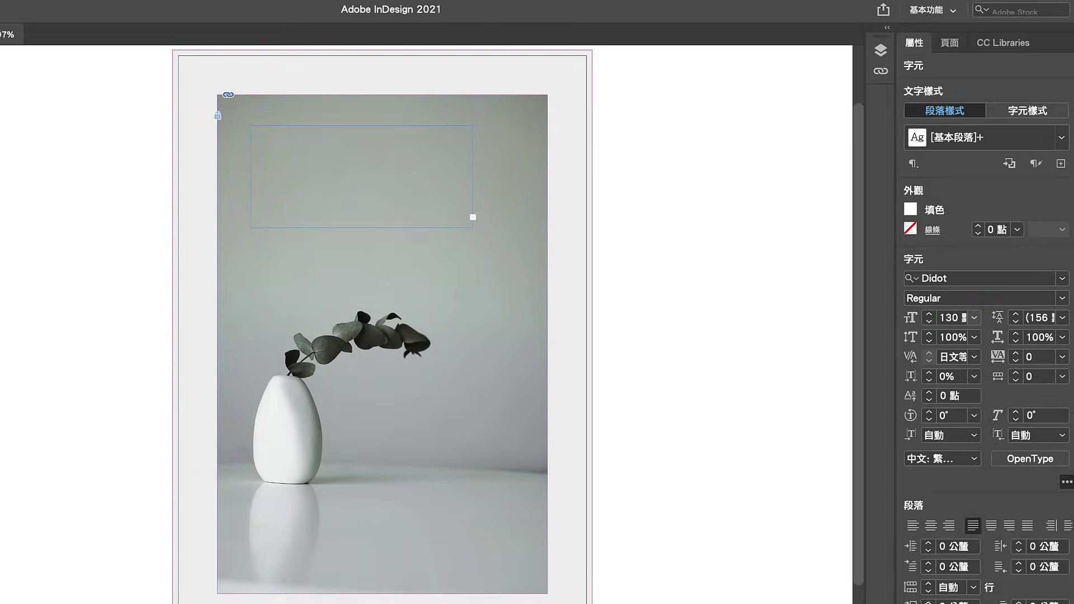
Widen the title's text frame until the word fits, and nudge the frame into place above the vase
{"action": "key", "text": "Escape"}
{"action": "left_click_drag", "start_coordinate": [472, 228], "coordinate": [504, 226]}
{"action": "left_click_drag", "start_coordinate": [404, 193], "coordinate": [409, 192]}
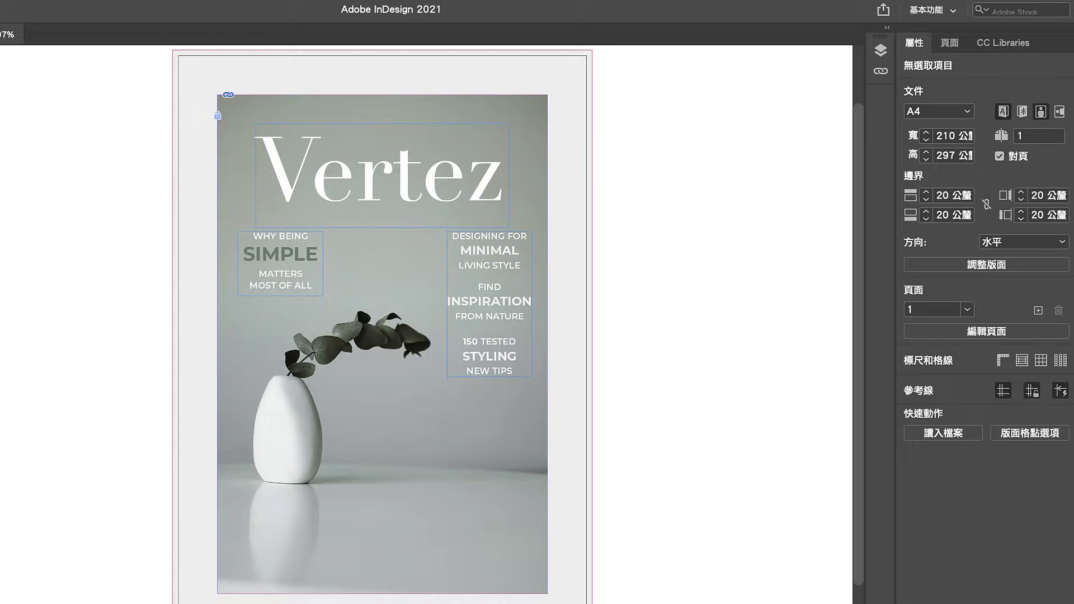
Show the document's page overview and add two new pages after the cover, forming the 2-3 spread
{"action": "left_click", "coordinate": [239, 0]}
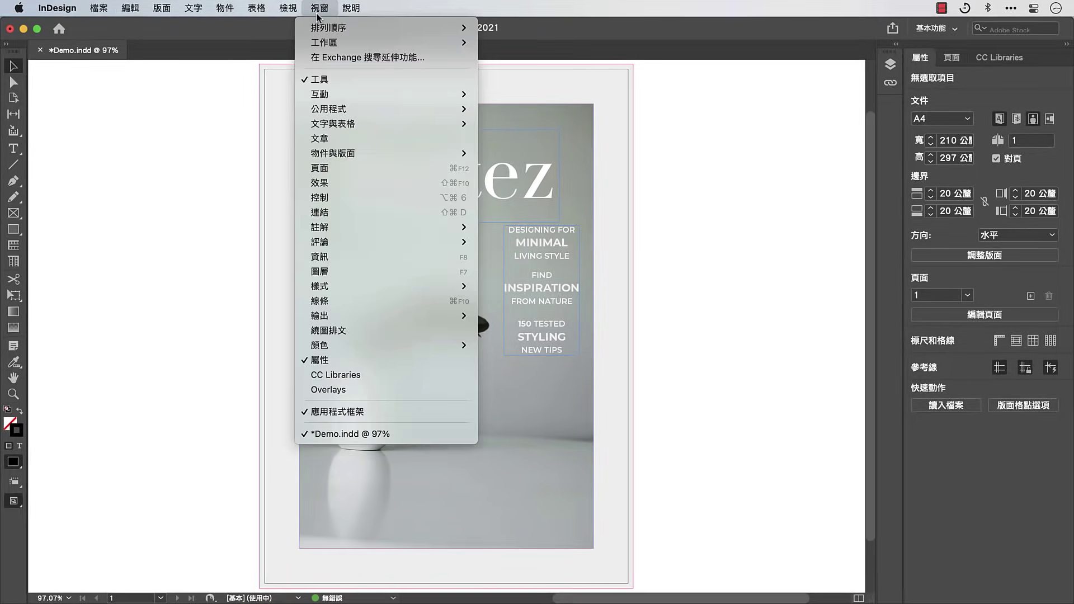
{"action": "left_click", "coordinate": [314, 168]}
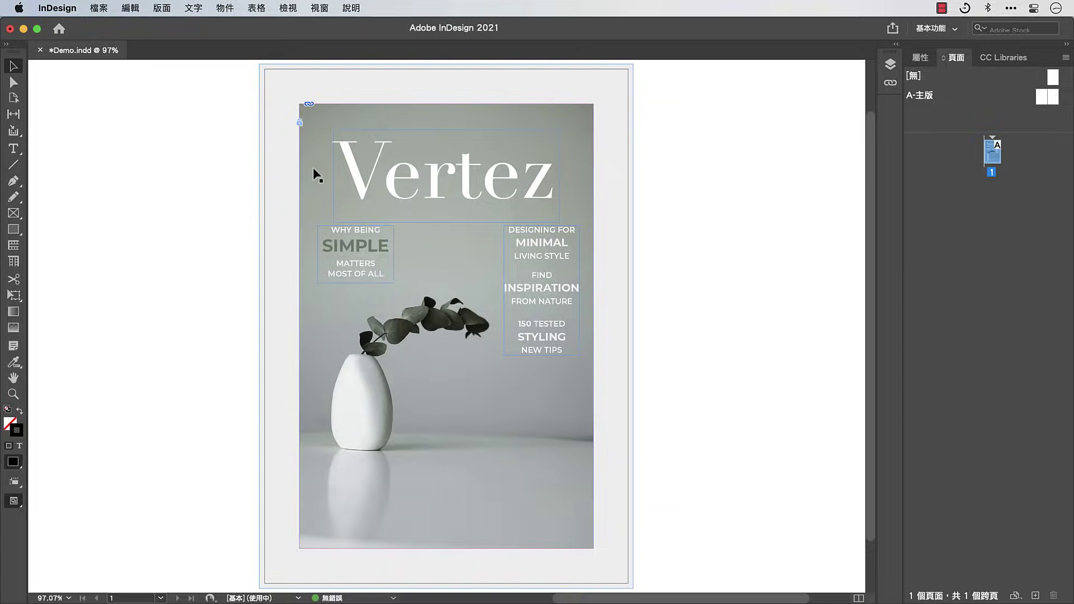
{"action": "left_click", "coordinate": [1036, 596]}
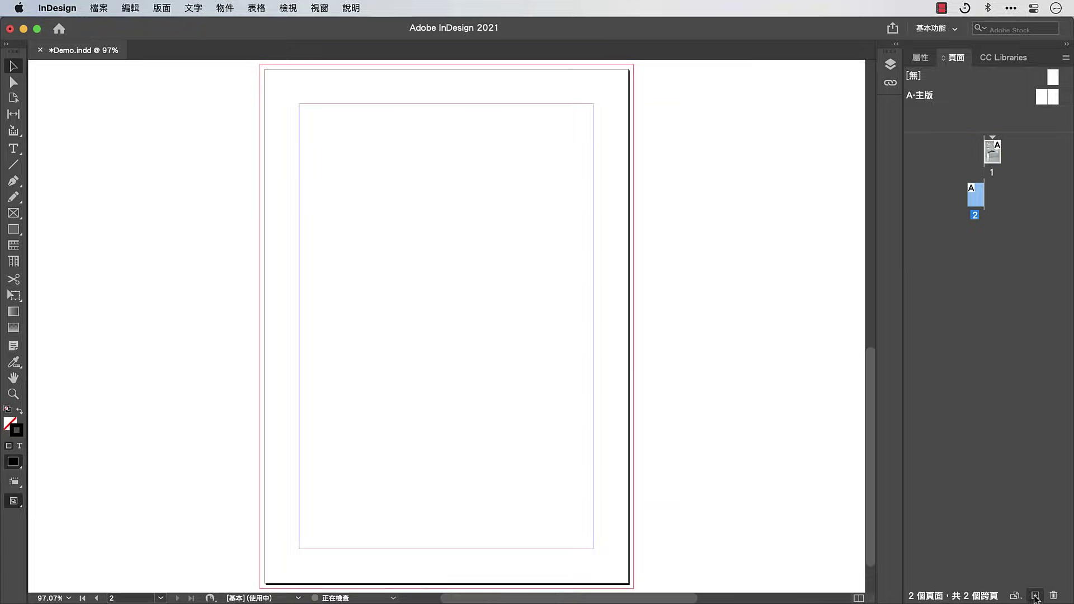
{"action": "left_click", "coordinate": [1035, 596]}
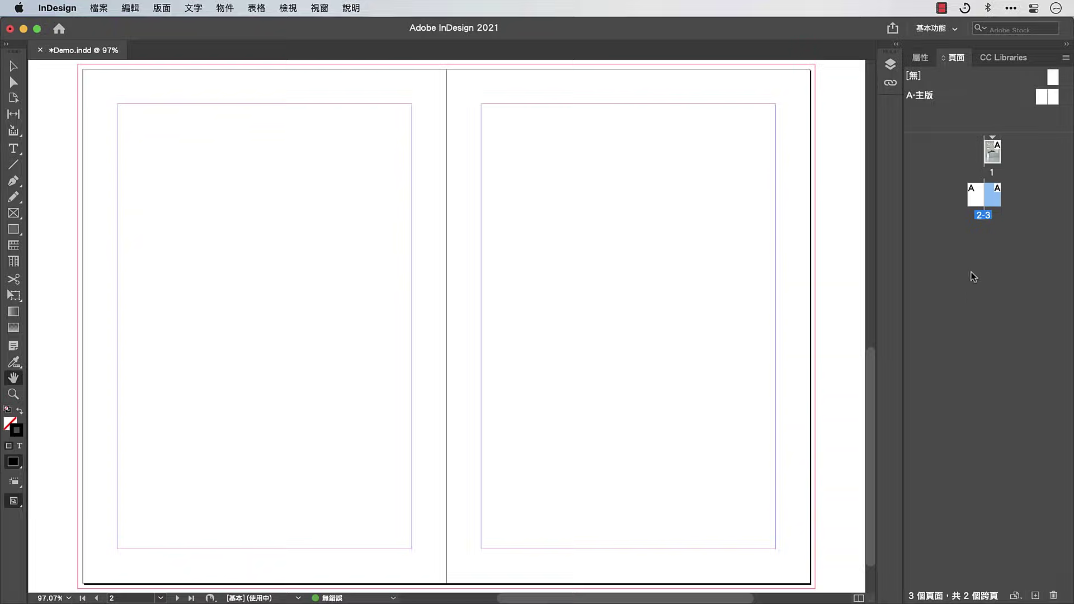
Insert five more pages after page 2, based on the A-主版 master
{"action": "right_click", "coordinate": [957, 211]}
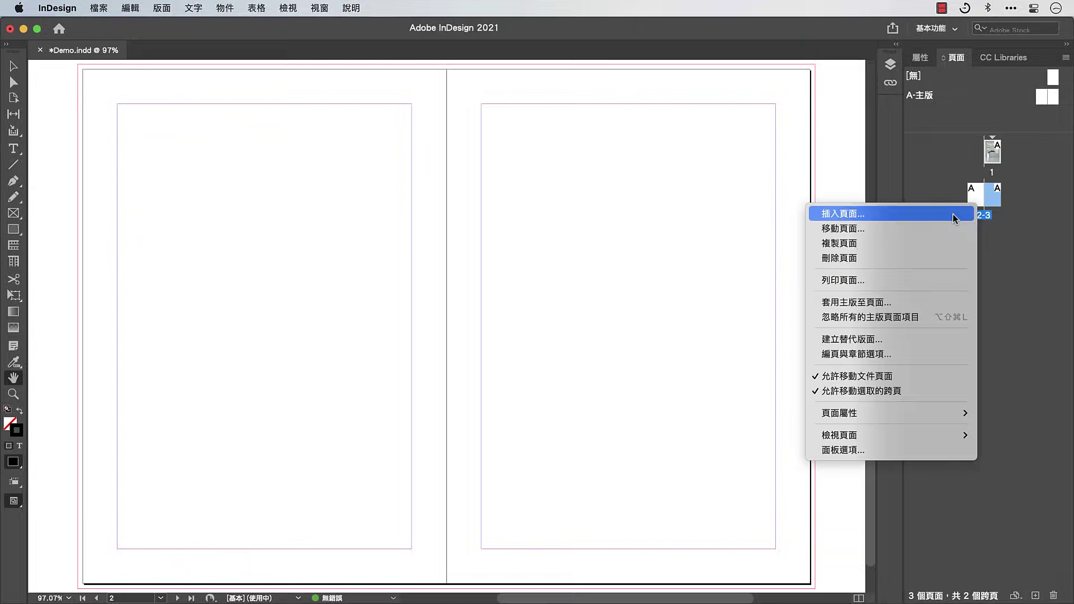
{"action": "left_click", "coordinate": [952, 214]}
{"action": "type", "text": "5"}
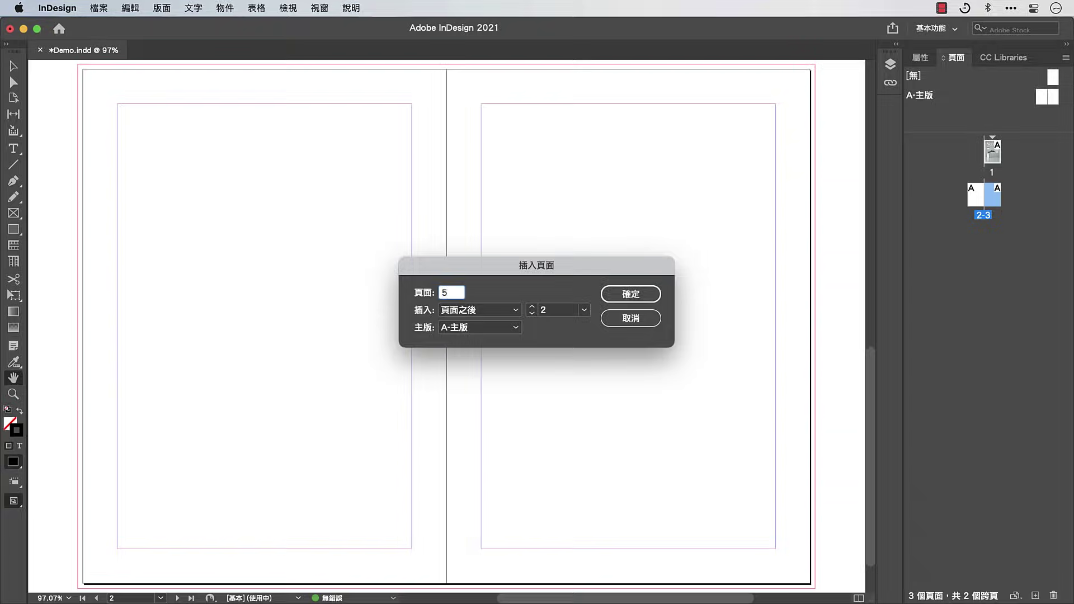
{"action": "key", "text": "Return"}
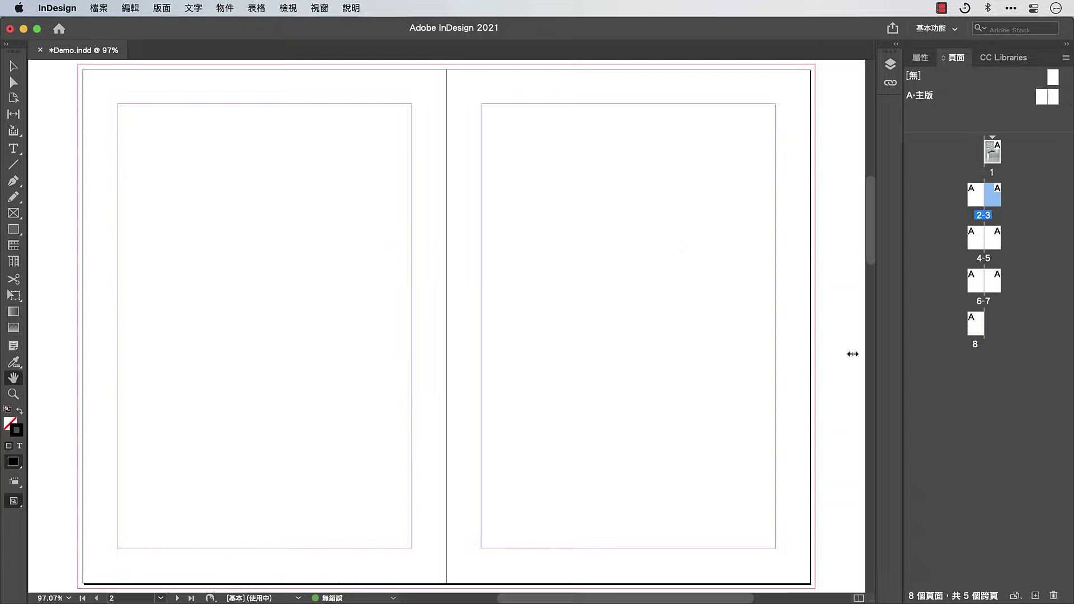
Go to the single page 8 at the end of the document and delete it
{"action": "double_click", "coordinate": [976, 329]}
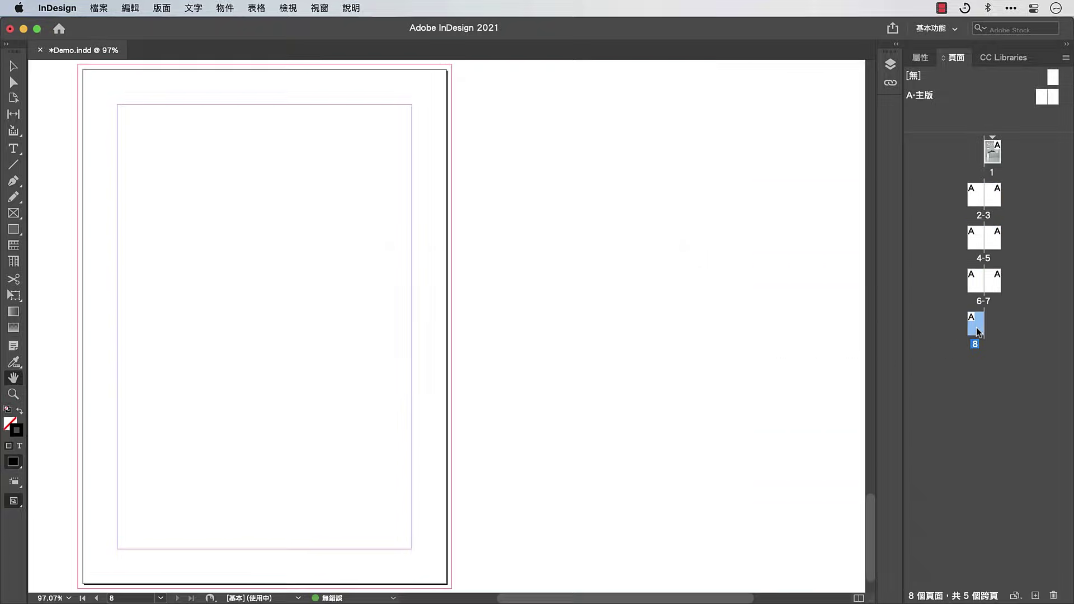
{"action": "right_click", "coordinate": [976, 331]}
{"action": "left_click", "coordinate": [943, 384]}
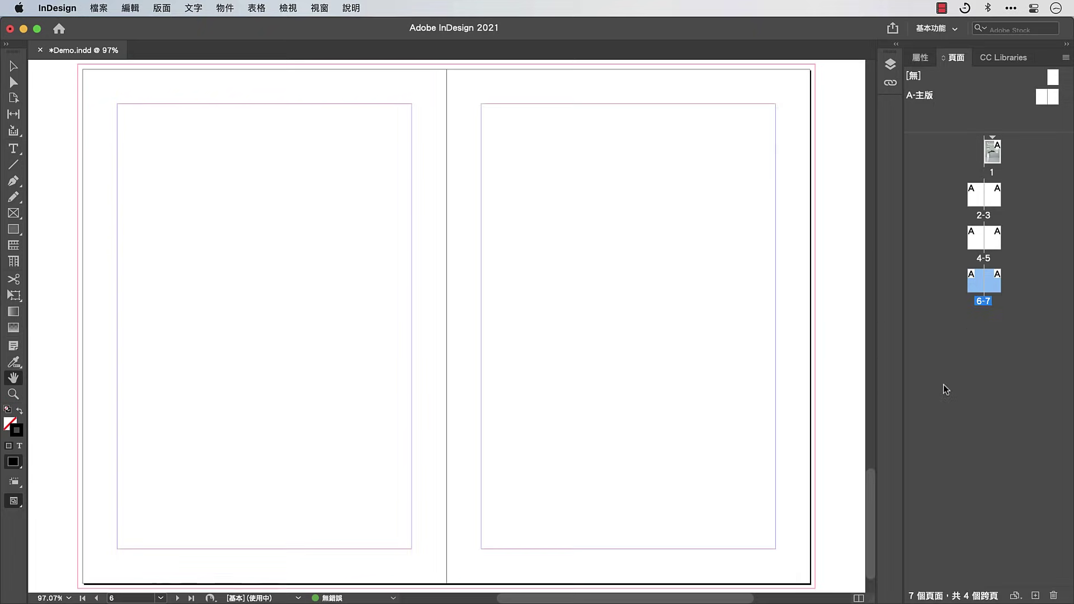
Go to the 2-3 spread and place the image Page 2.jpg as a small picture in the middle of page 2
{"action": "double_click", "coordinate": [977, 218]}
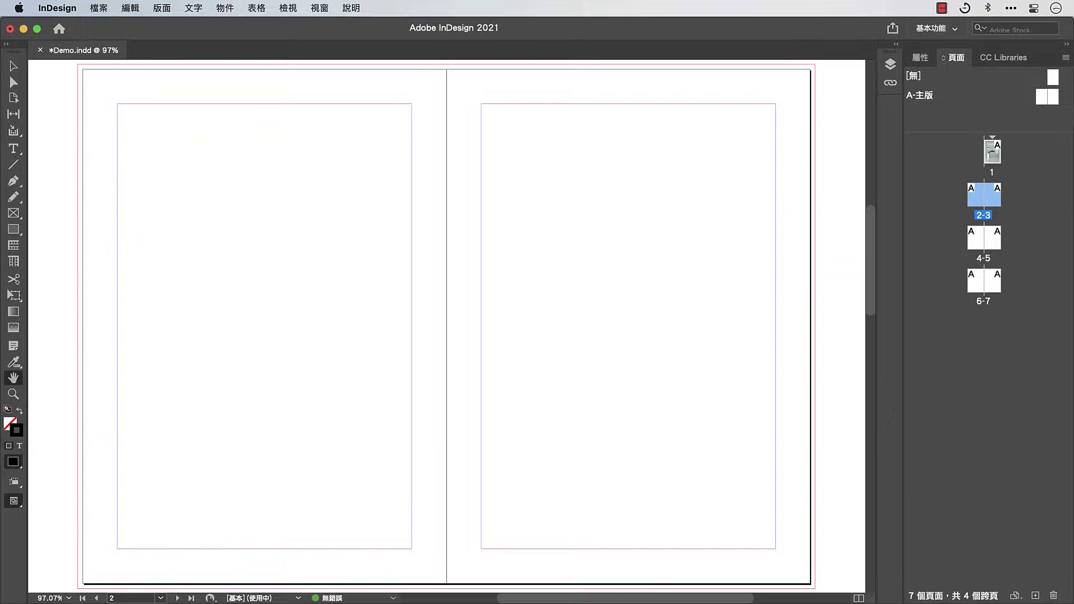
{"action": "key", "text": "super+d"}
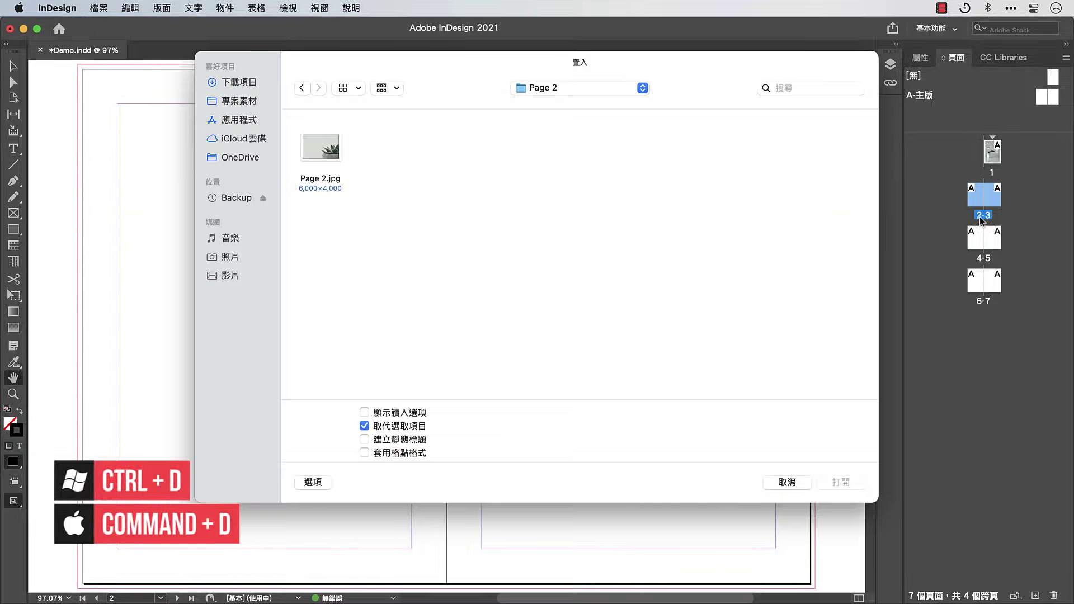
{"action": "double_click", "coordinate": [336, 159]}
{"action": "left_click_drag", "start_coordinate": [186, 241], "coordinate": [351, 352]}
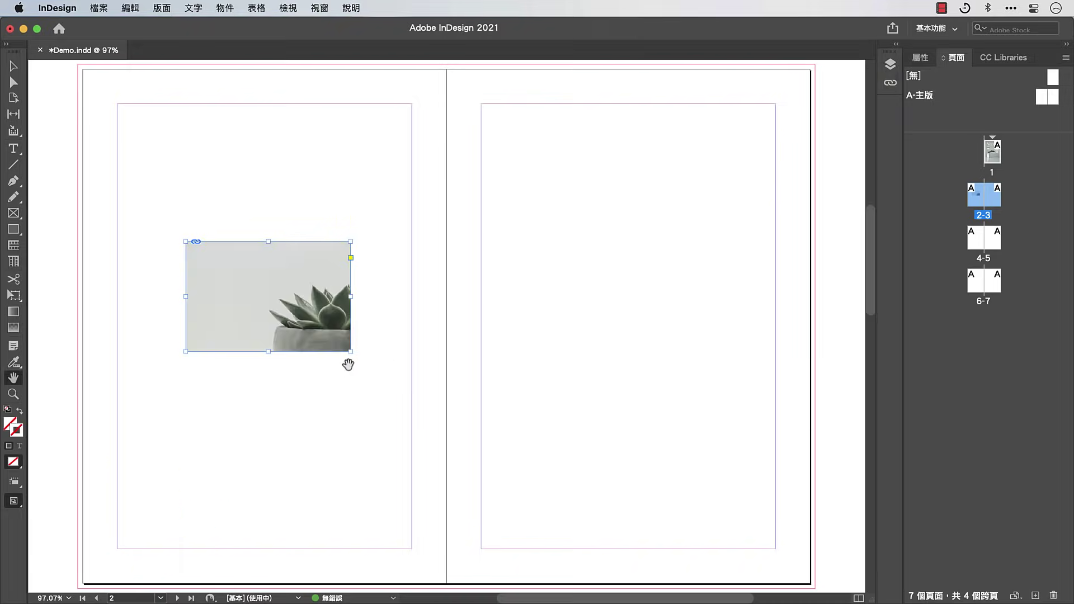
Convert the shape of the placed image's frame to a triangle (三角形)
{"action": "left_click", "coordinate": [231, 12]}
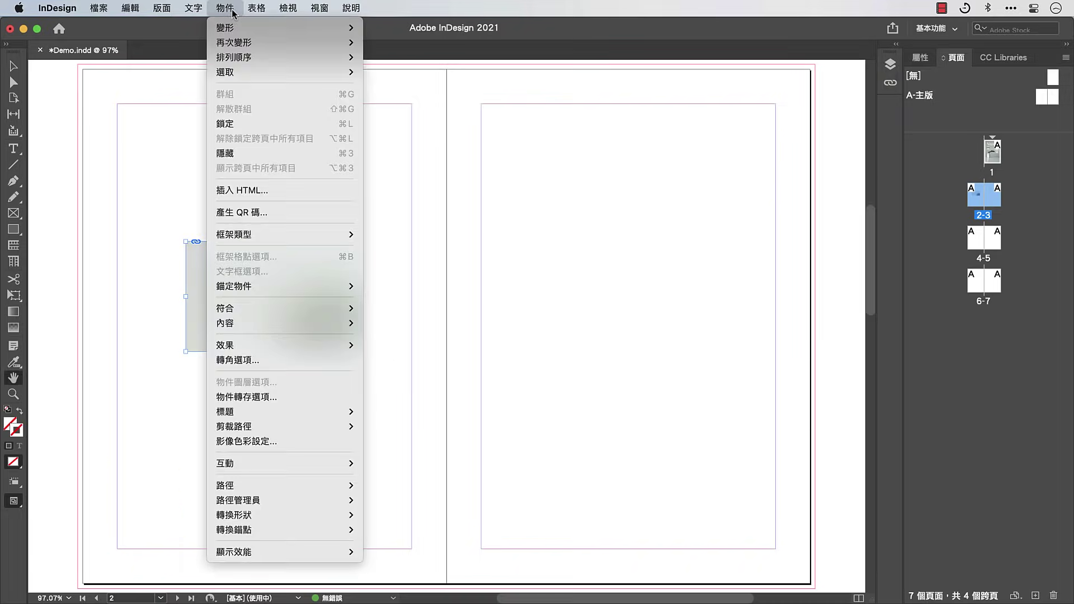
{"action": "mouse_move", "coordinate": [238, 515]}
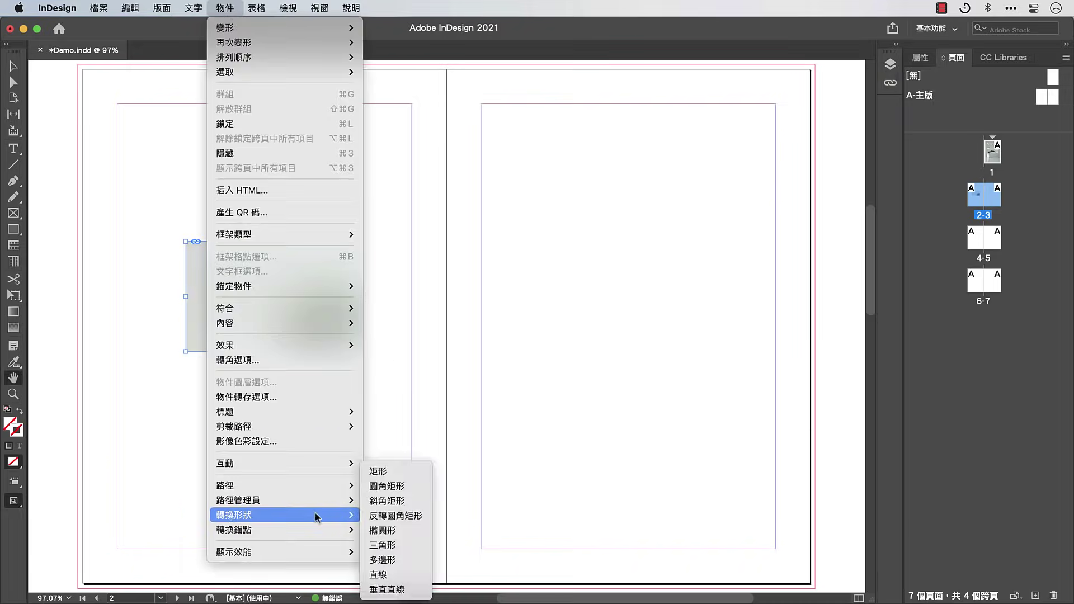
{"action": "left_click", "coordinate": [397, 547]}
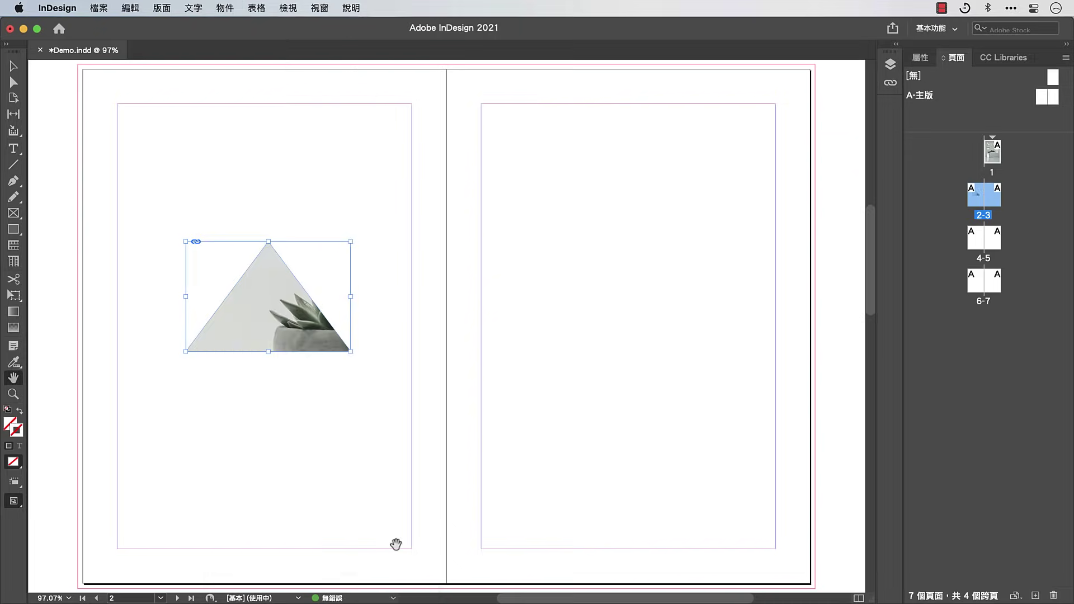
With the Pen tool, add two anchor points on the triangle's right edge and remove its lower-right corner point
{"action": "left_click", "coordinate": [13, 181]}
{"action": "left_click", "coordinate": [294, 277]}
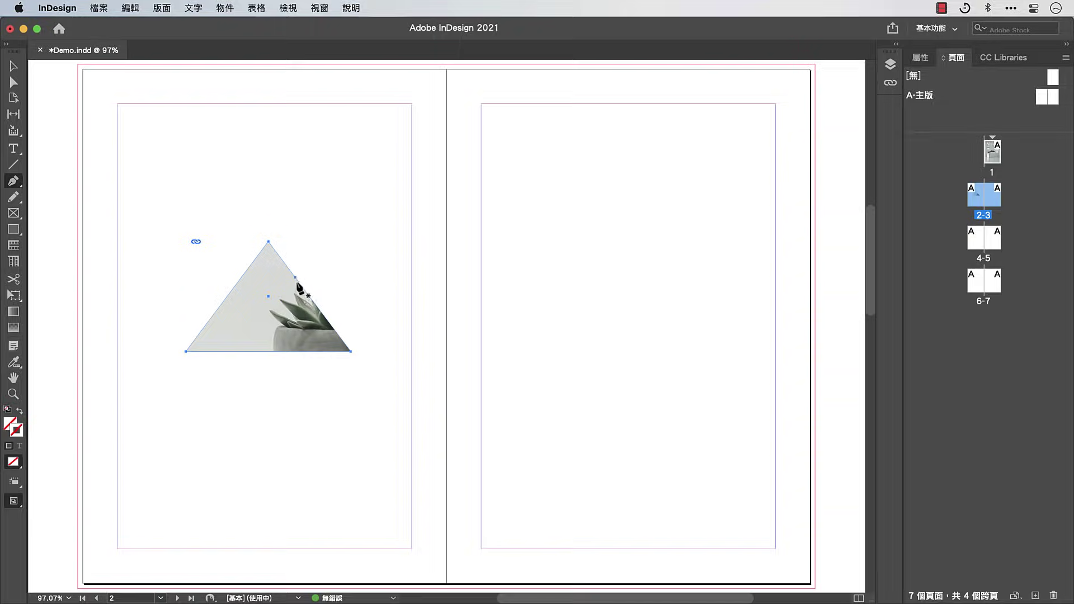
{"action": "left_click", "coordinate": [319, 309]}
{"action": "left_click", "coordinate": [349, 351]}
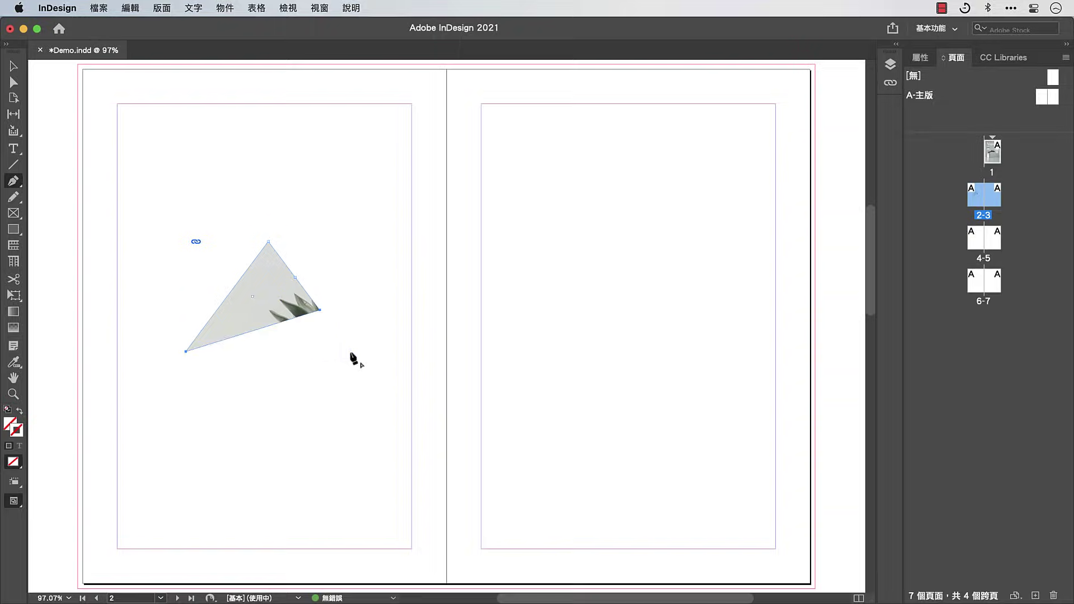
Move the frame's four anchor points to the bleed edges so it covers page 3 and part of page 2 with a slanted left edge
{"action": "left_click", "coordinate": [16, 87]}
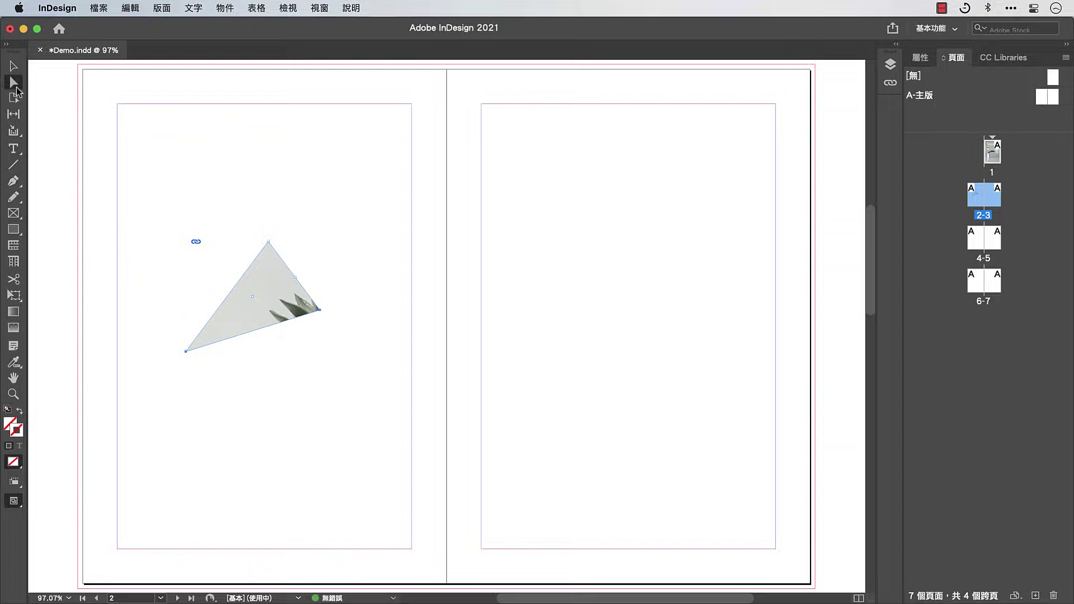
{"action": "left_click_drag", "start_coordinate": [320, 310], "coordinate": [814, 64]}
{"action": "left_click_drag", "start_coordinate": [419, 379], "coordinate": [811, 586]}
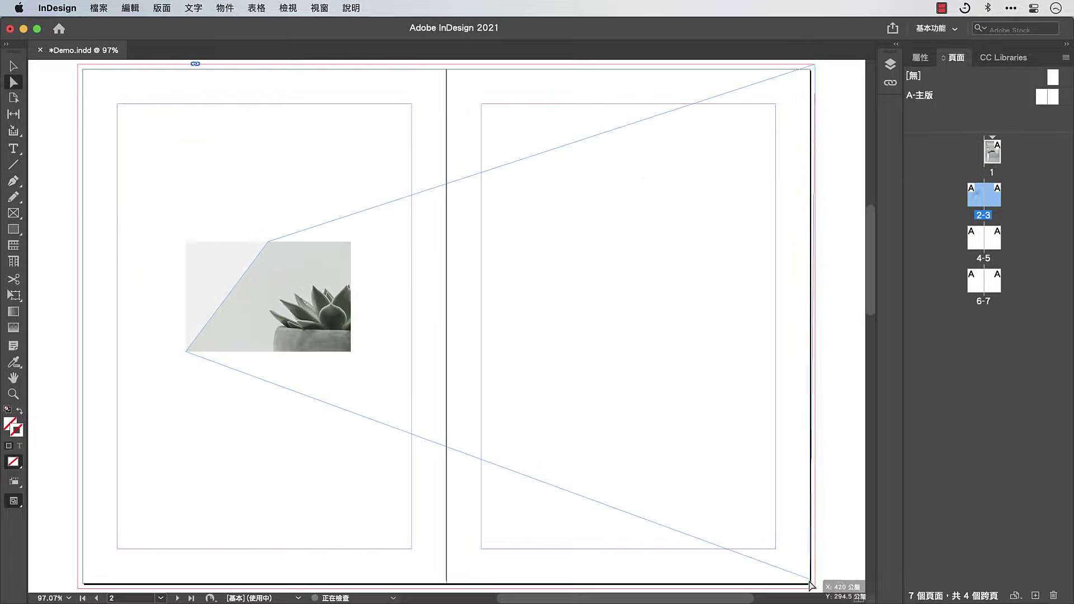
{"action": "left_click_drag", "start_coordinate": [268, 242], "coordinate": [448, 65]}
{"action": "left_click_drag", "start_coordinate": [185, 351], "coordinate": [258, 588]}
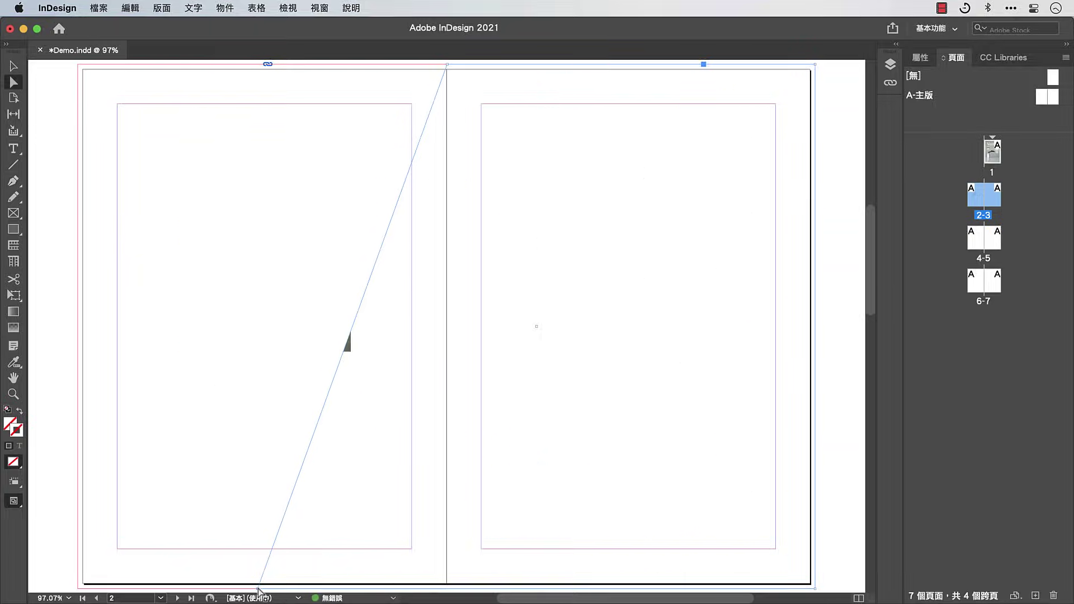
Fit the plant image to the slanted frame with 等比例填滿框架 (fill frame proportionally)
{"action": "right_click", "coordinate": [549, 284]}
{"action": "mouse_move", "coordinate": [643, 354]}
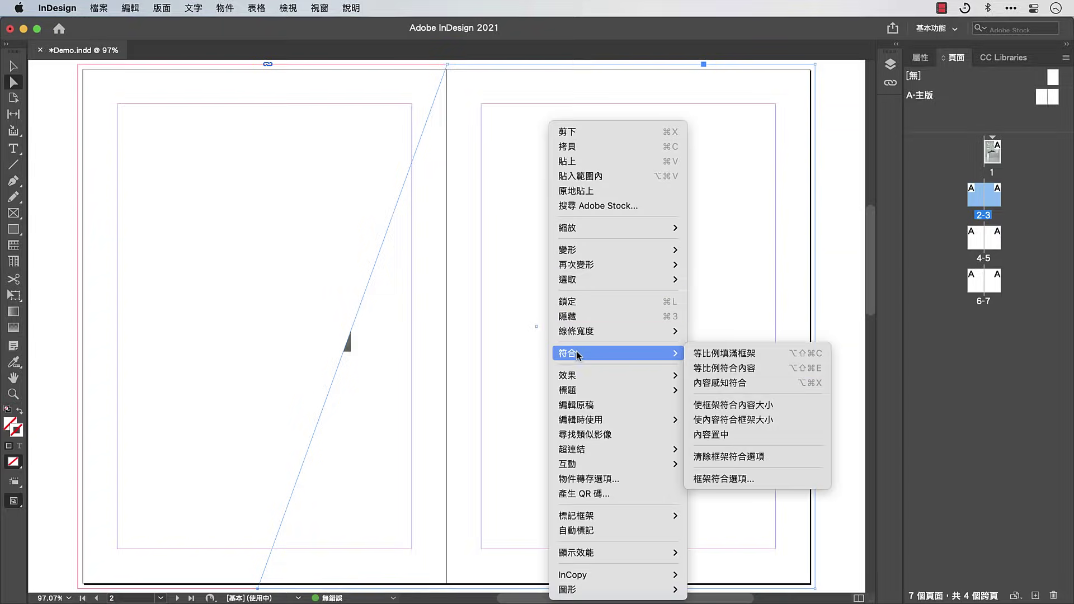
{"action": "left_click", "coordinate": [698, 353]}
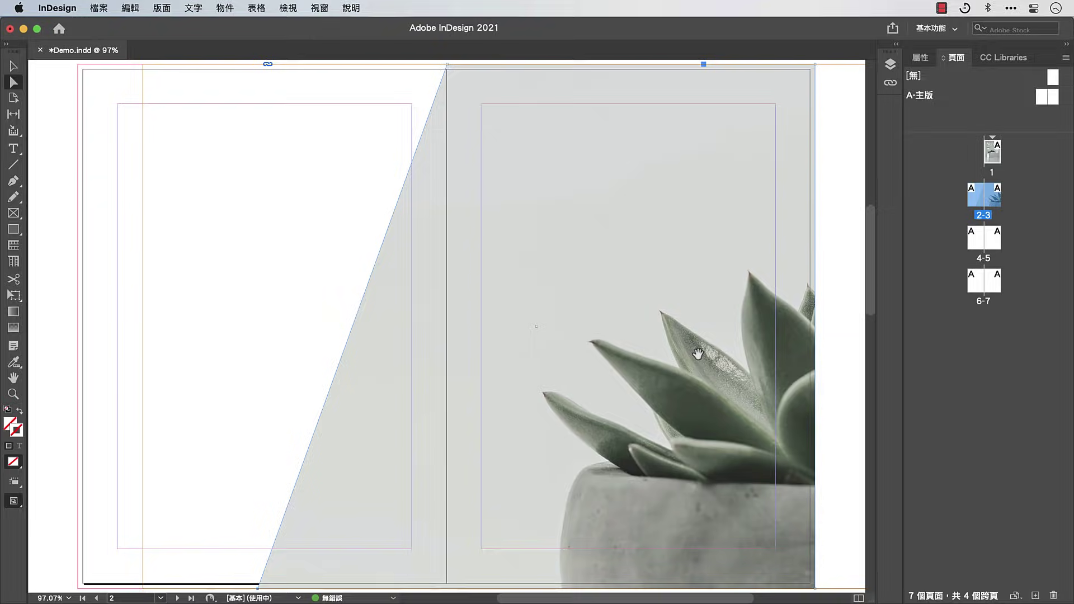
{"action": "left_click", "coordinate": [70, 180]}
Create a text frame in the upper half of page 2 with the title "House Plants" split over two lines
{"action": "left_click", "coordinate": [13, 148]}
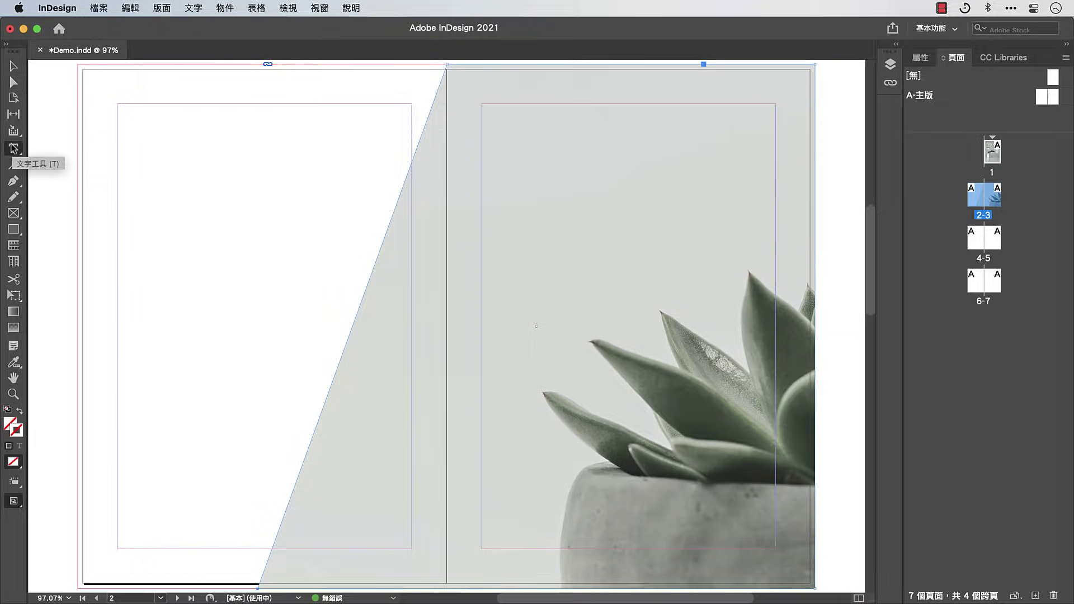
{"action": "left_click_drag", "start_coordinate": [127, 156], "coordinate": [412, 358]}
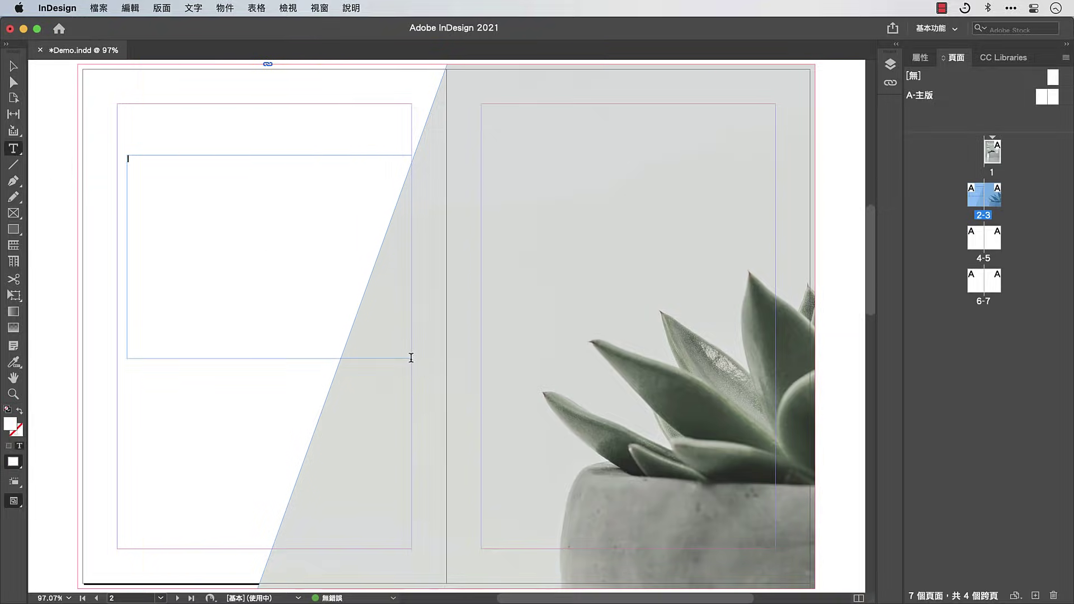
{"action": "type", "text": "House Plants"}
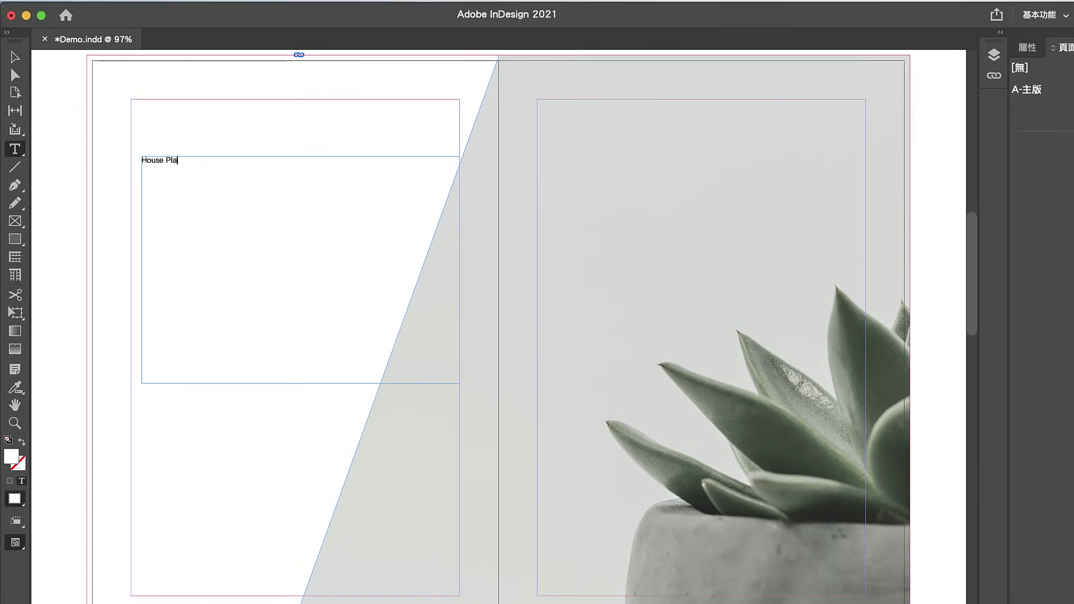
{"action": "left_click", "coordinate": [171, 161]}
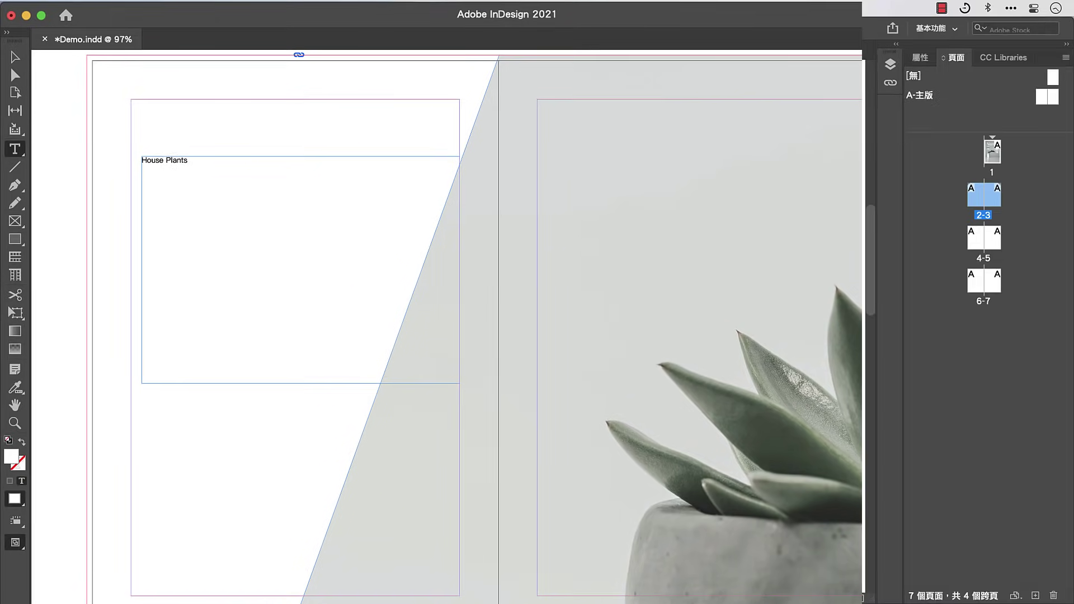
{"action": "key", "text": "Return"}
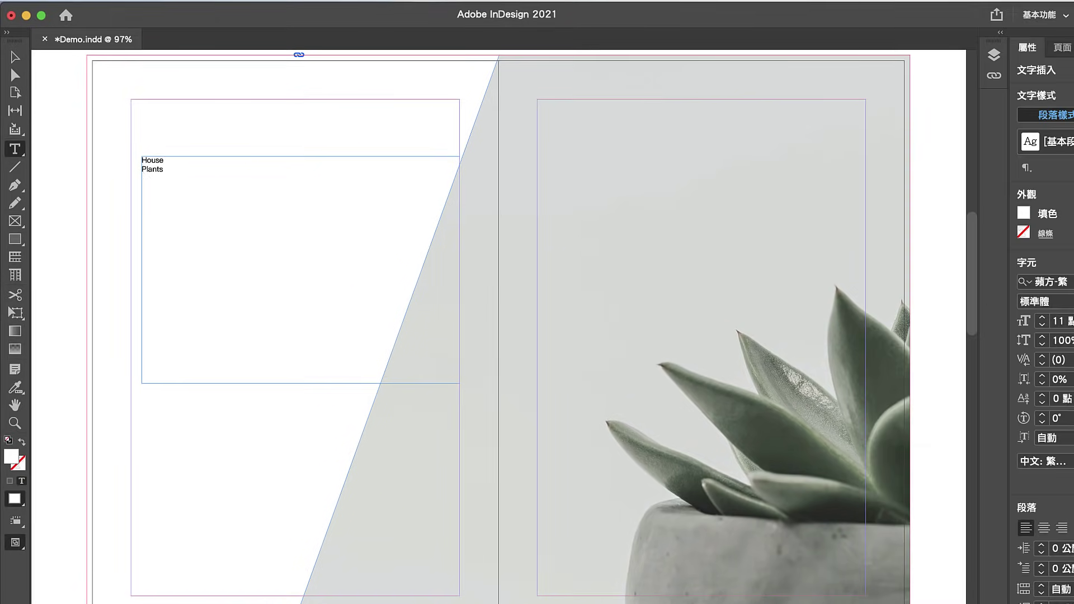
Format the whole "House Plants" title in Tahoma Bold with a size of 90 pt and leading of 90 pt
{"action": "key", "text": "super+a"}
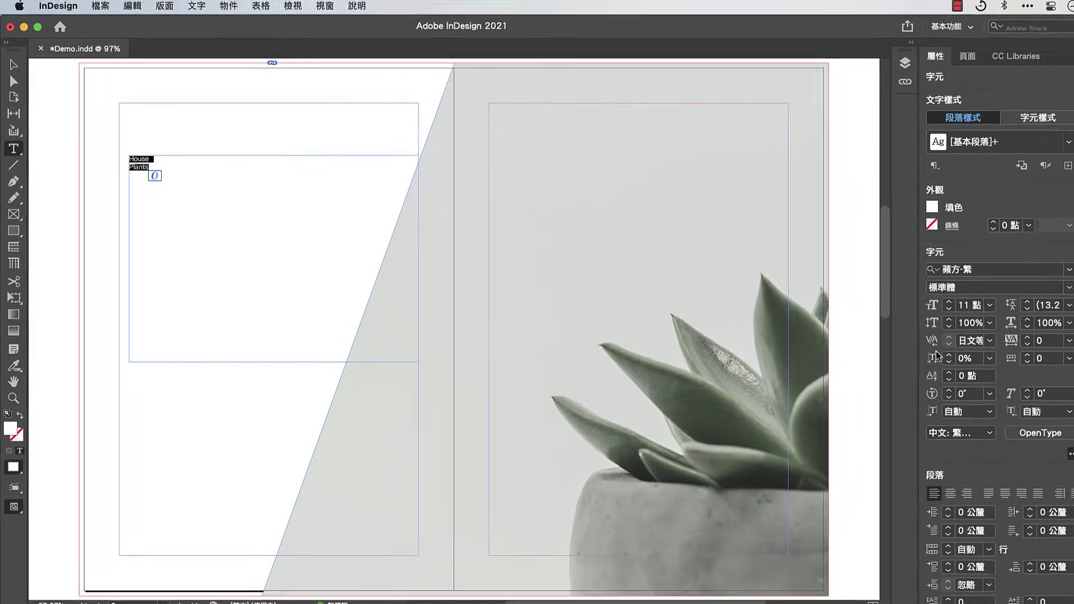
{"action": "left_click", "coordinate": [1051, 268]}
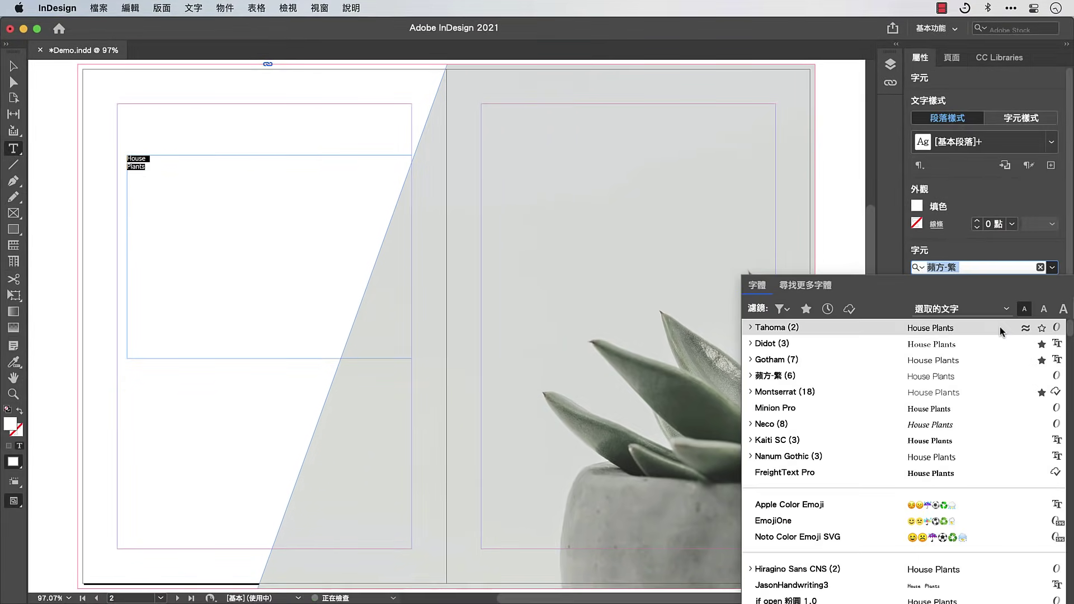
{"action": "left_click", "coordinate": [999, 327]}
{"action": "left_click", "coordinate": [1051, 285]}
{"action": "left_click", "coordinate": [933, 313]}
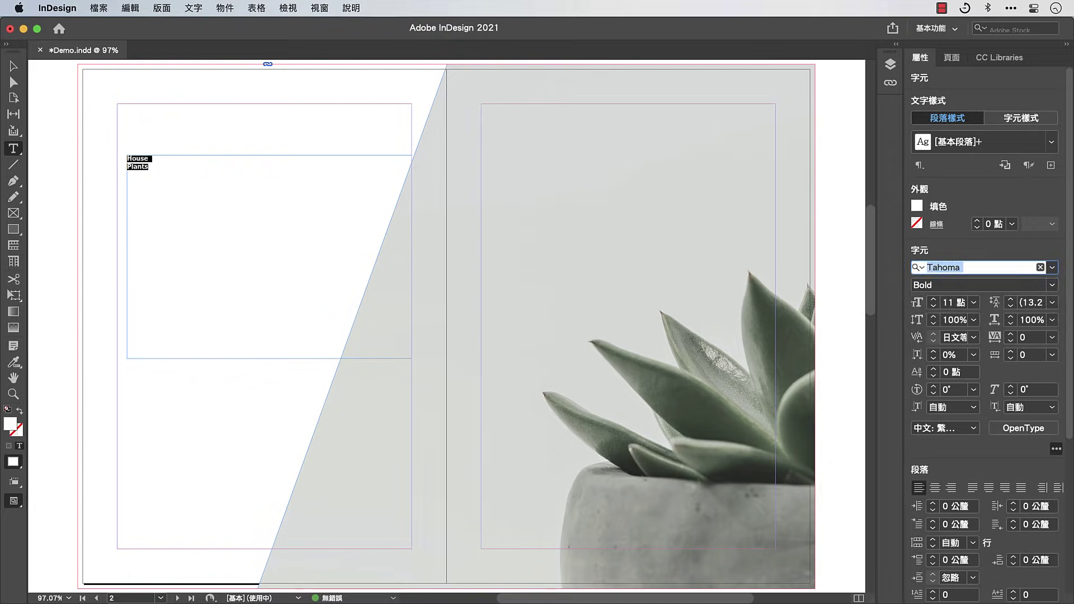
{"action": "key", "text": "Tab"}
{"action": "key", "text": "Tab"}
{"action": "type", "text": "90"}
{"action": "key", "text": "Tab"}
{"action": "type", "text": "90"}
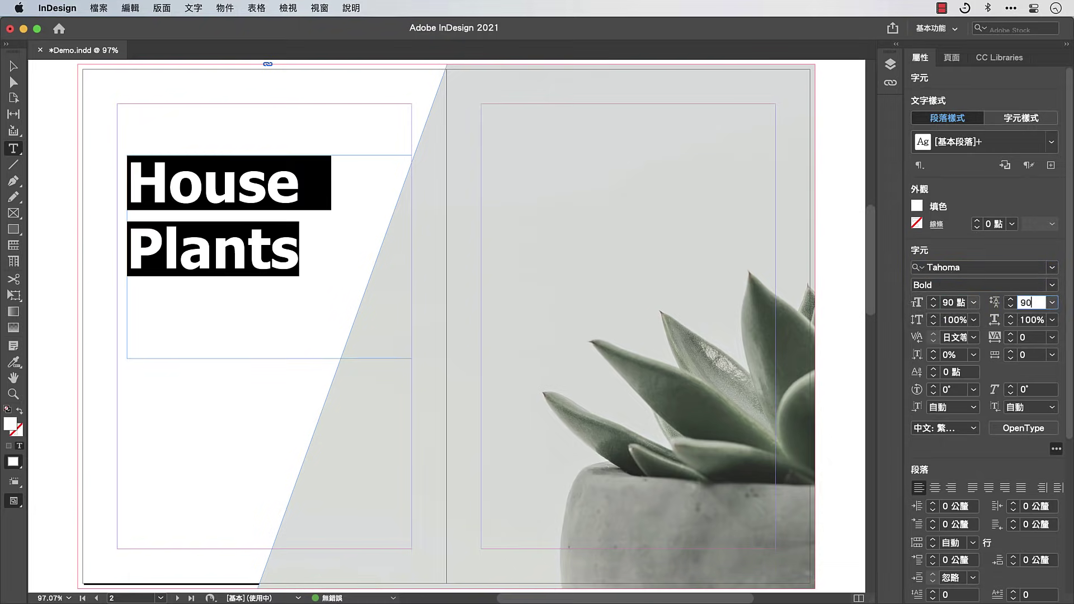
{"action": "key", "text": "Tab"}
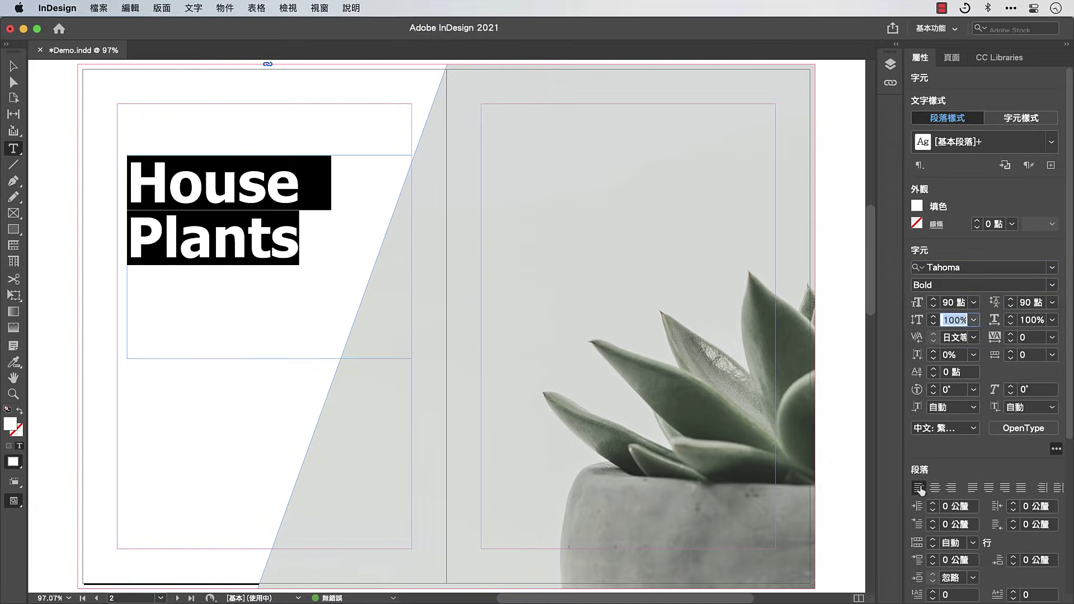
Set the title's left indent to 50 mm and its first-line indent to -50 mm
{"action": "left_click", "coordinate": [957, 507]}
{"action": "type", "text": "50"}
{"action": "key", "text": "Tab"}
{"action": "type", "text": "-50"}
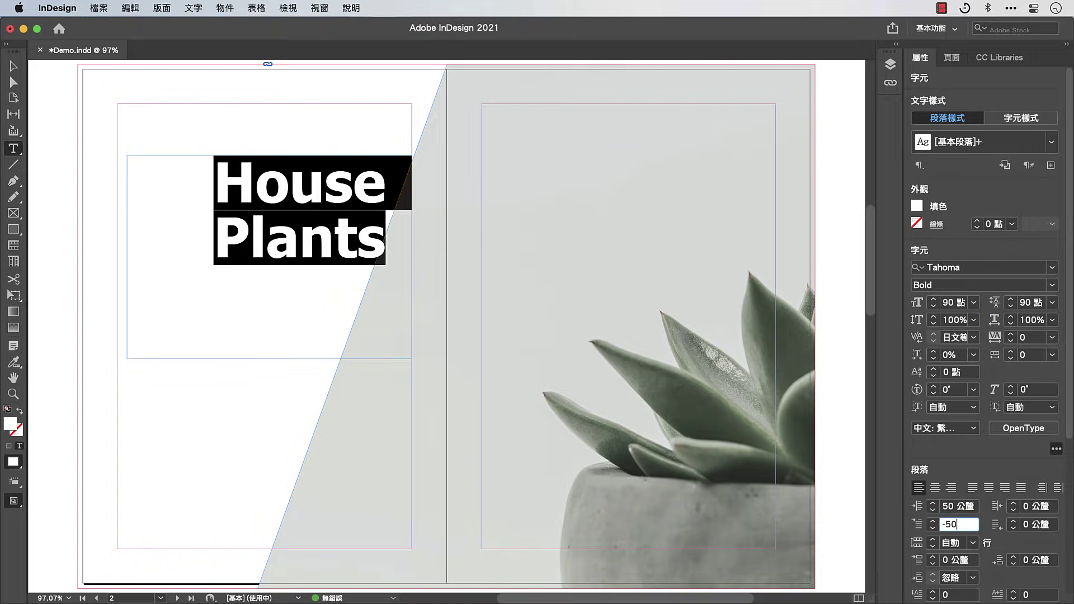
{"action": "key", "text": "Return"}
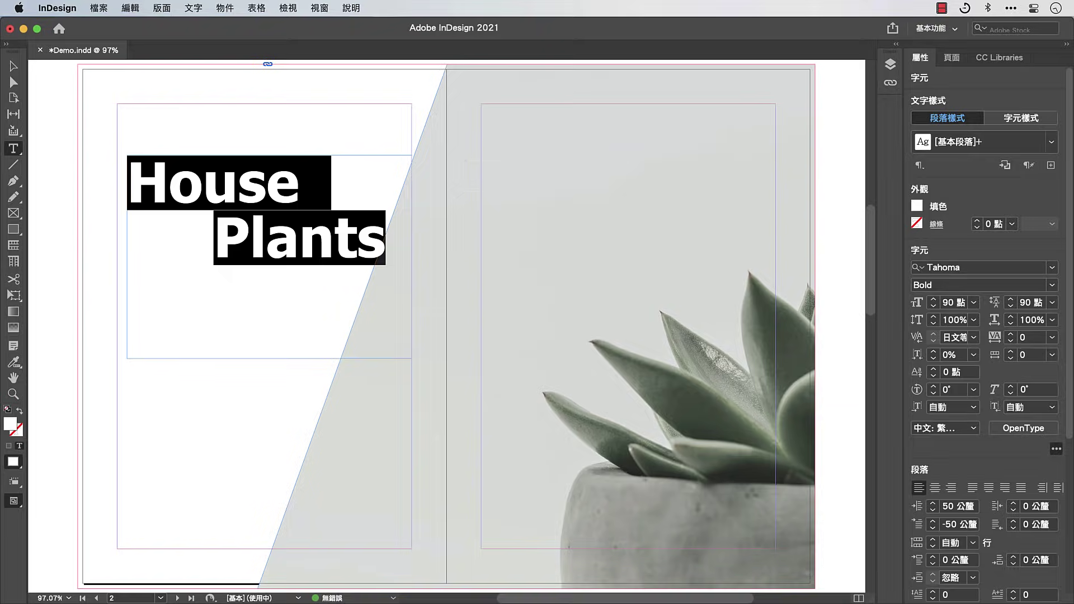
Create a paragraph style named 章節標題 from the formatted title
{"action": "left_click", "coordinate": [1050, 165]}
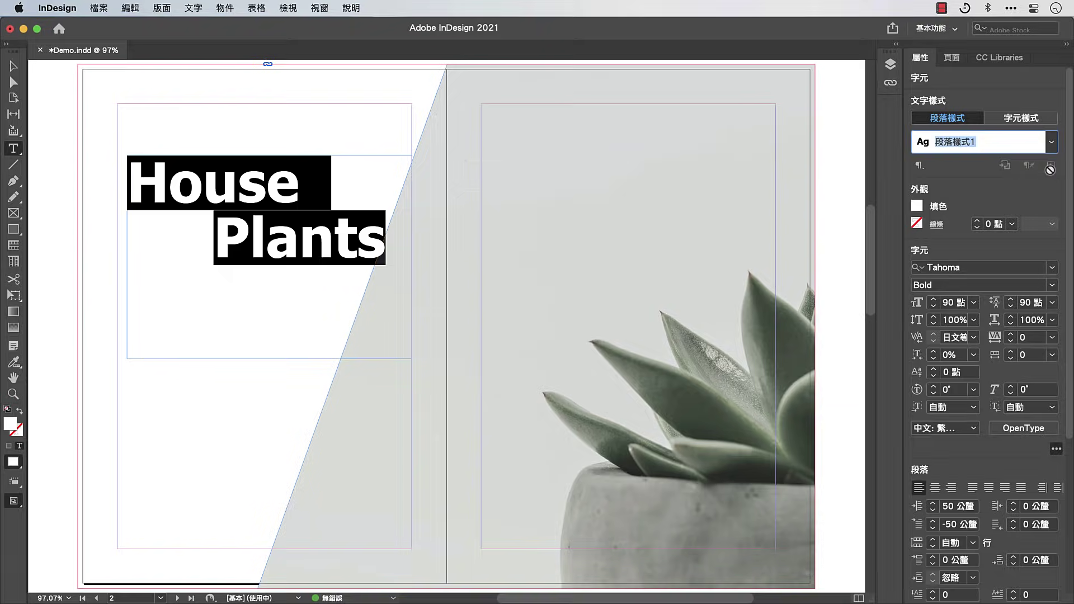
{"action": "type", "text": "章節標題"}
{"action": "key", "text": "Return"}
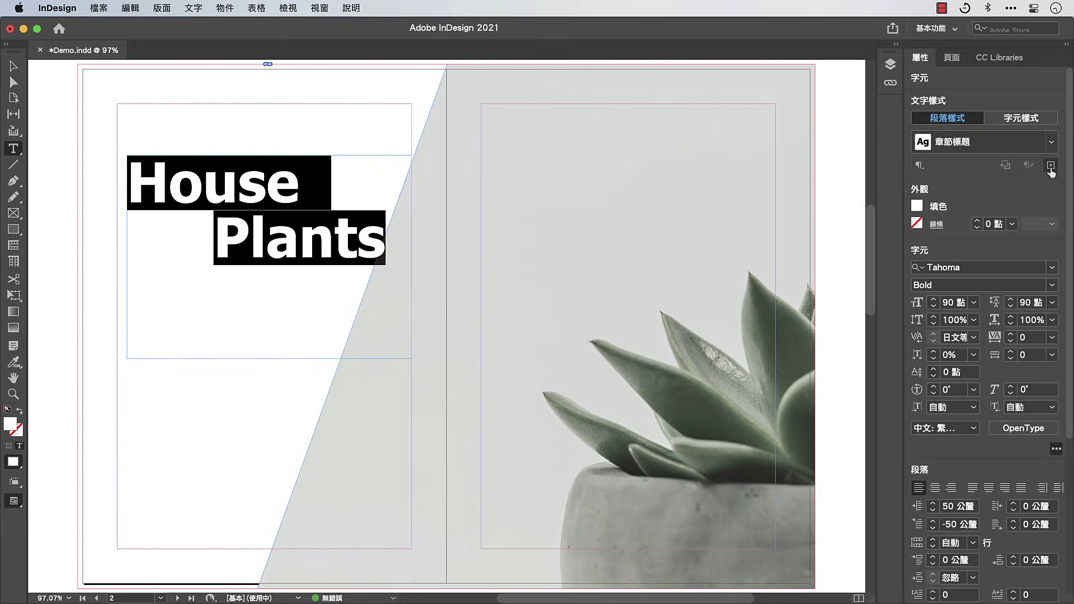
Create a text frame in the upper part of page 3 with the title "Green Leaves" on two lines
{"action": "left_click_drag", "start_coordinate": [486, 114], "coordinate": [768, 308]}
{"action": "type", "text": "Green"}
{"action": "key", "text": "Return"}
{"action": "type", "text": "Leaves"}
Apply the 章節標題 paragraph style to the whole "Green Leaves" title
{"action": "key", "text": "super+a"}
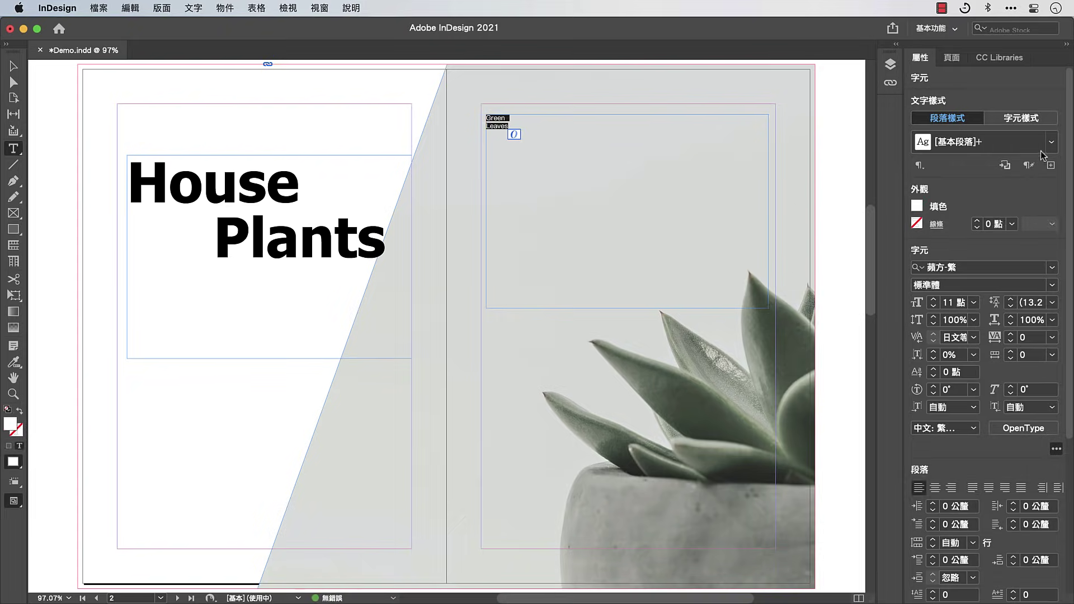
{"action": "left_click", "coordinate": [1052, 142]}
{"action": "left_click", "coordinate": [1020, 195]}
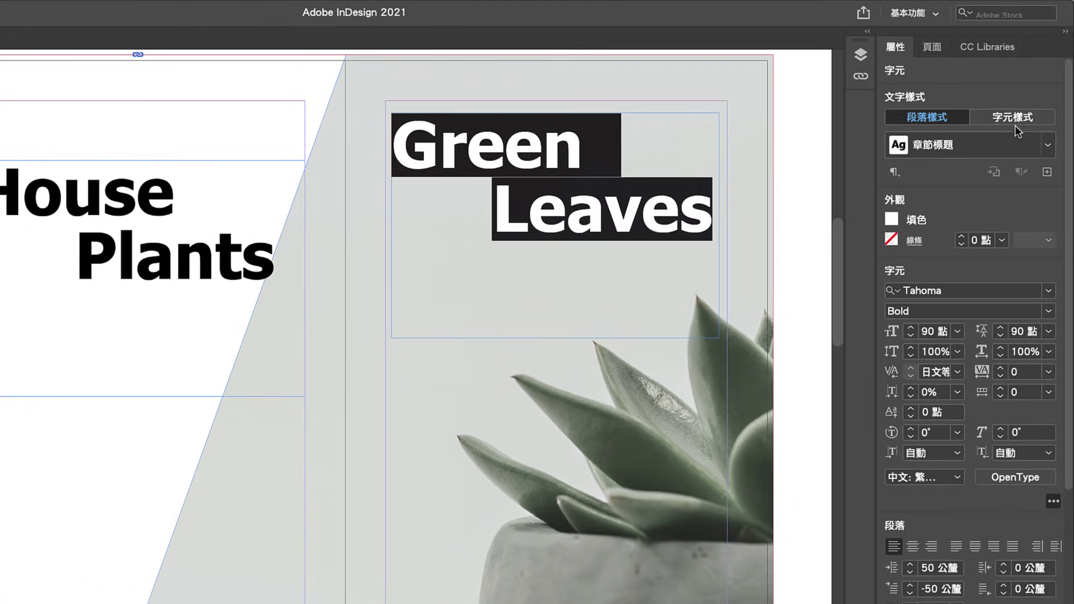
Colour the word "House" with the C=58 M=39 theme swatch and save it as a character style named 綠色標題
{"action": "left_click", "coordinate": [1014, 119]}
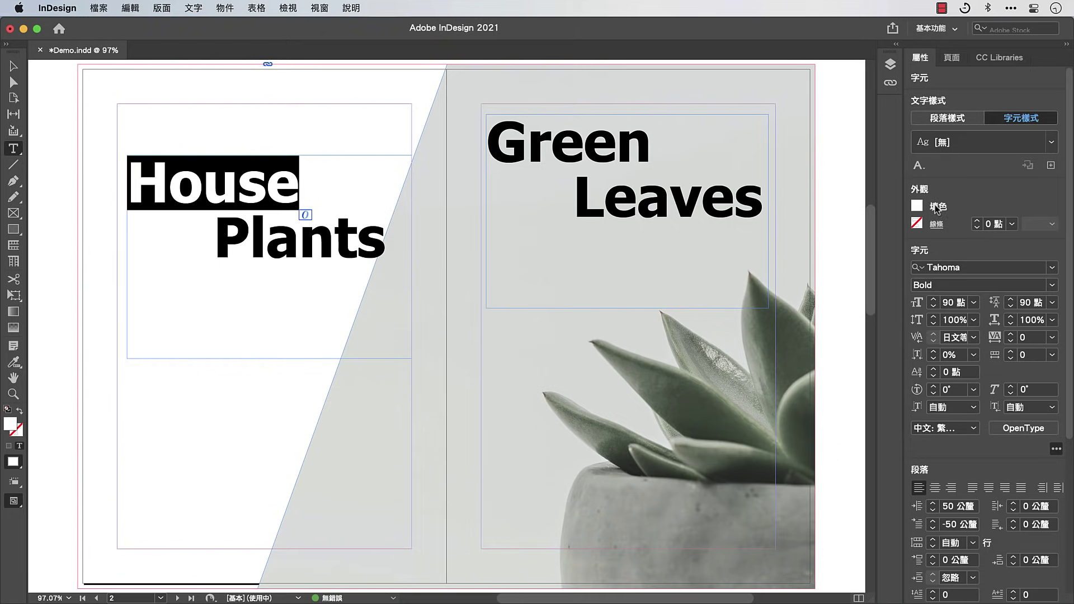
{"action": "left_click", "coordinate": [918, 206]}
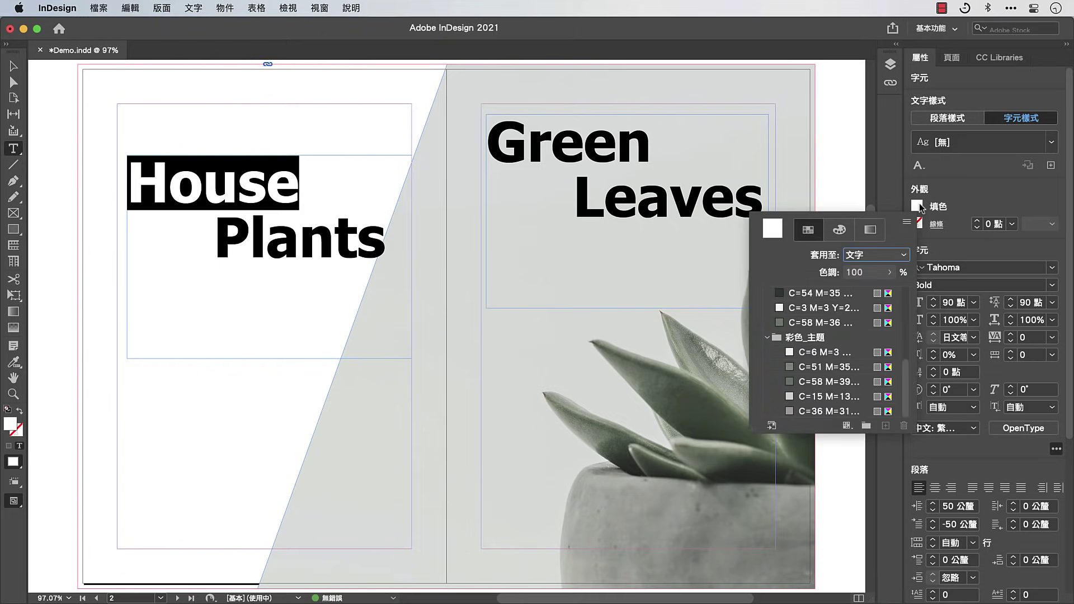
{"action": "left_click", "coordinate": [831, 383]}
{"action": "left_click", "coordinate": [1050, 166]}
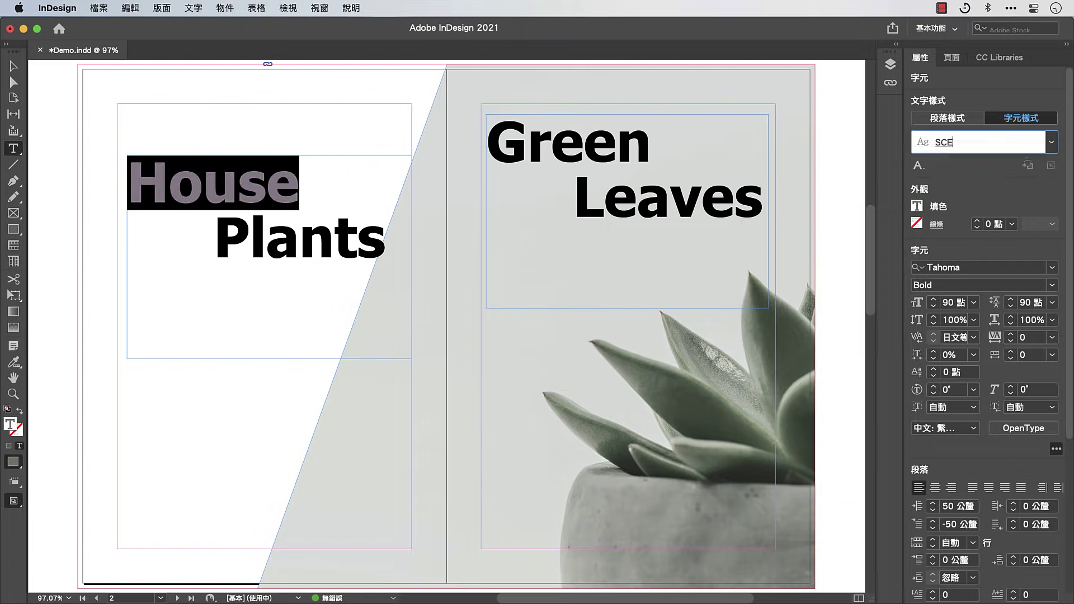
{"action": "type", "text": "綠色標題"}
{"action": "key", "text": "Return"}
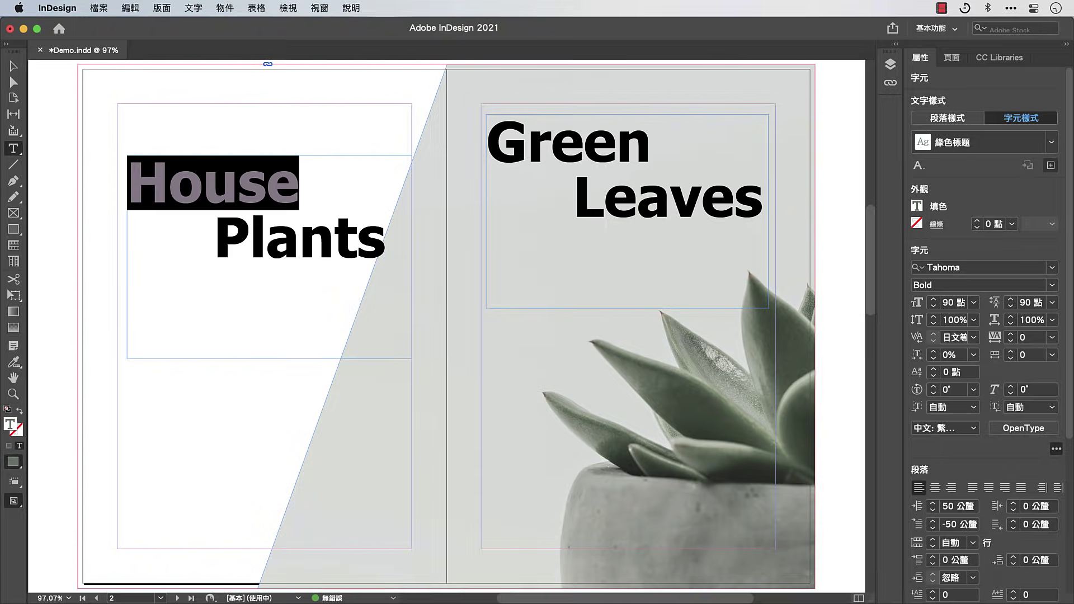
Apply the 綠色標題 character style to the word "Green" in the page 3 title
{"action": "double_click", "coordinate": [568, 143]}
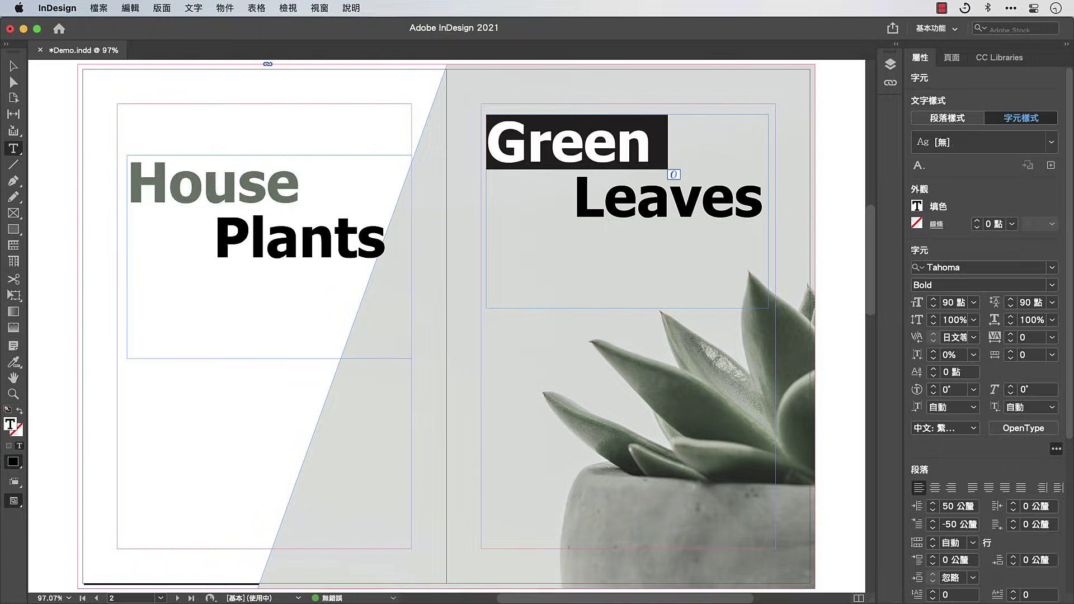
{"action": "left_click", "coordinate": [1051, 142]}
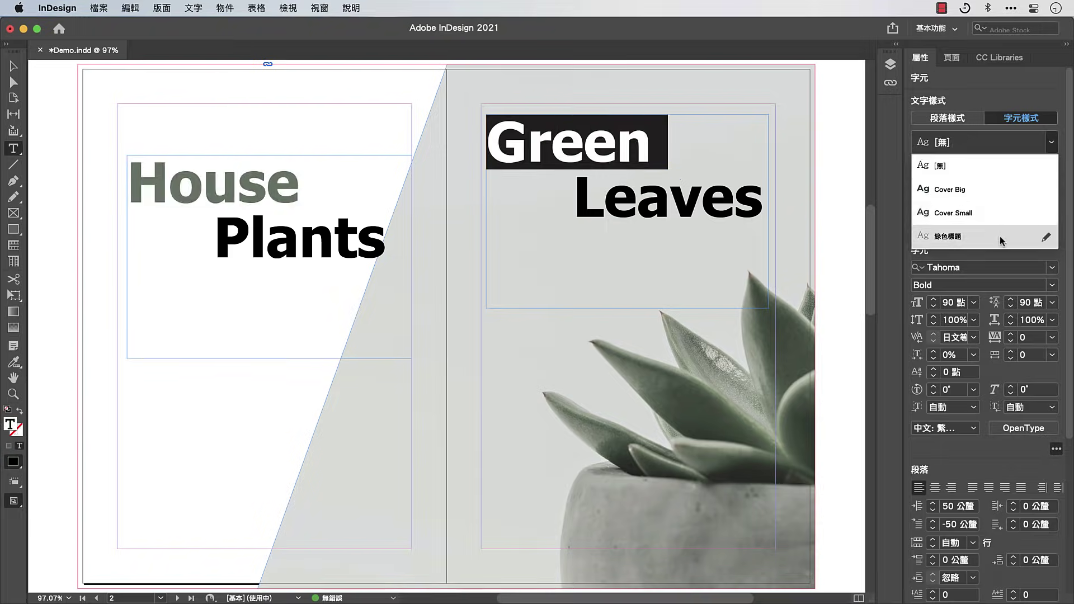
{"action": "left_click", "coordinate": [1001, 236]}
{"action": "key", "text": "Escape"}
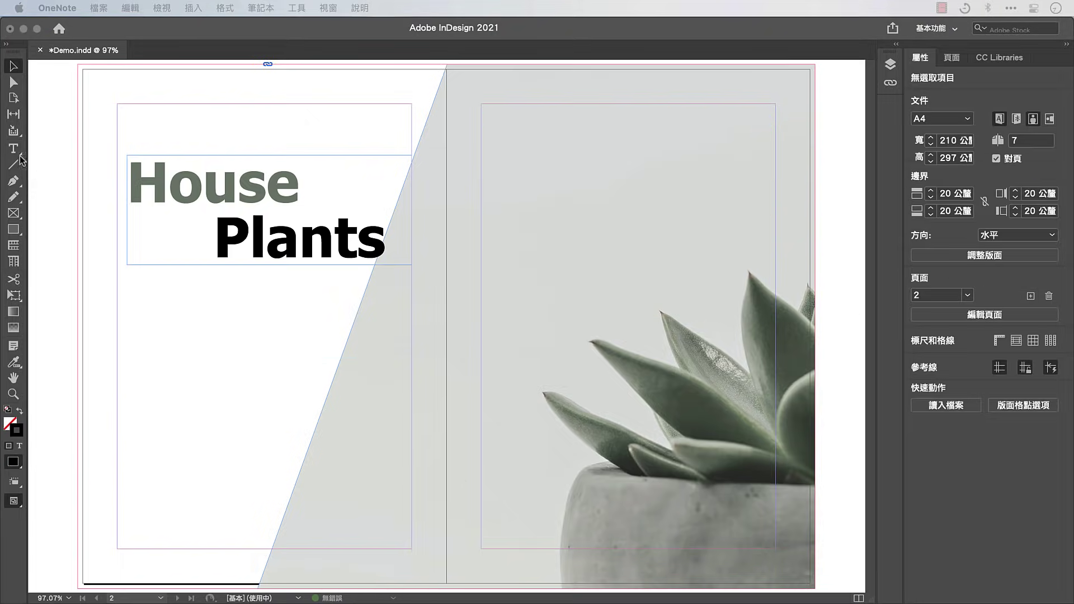
Create a text frame in the lower part of page 2 and fill it with placeholder text
{"action": "key", "text": "t"}
{"action": "left_click_drag", "start_coordinate": [204, 365], "coordinate": [366, 505]}
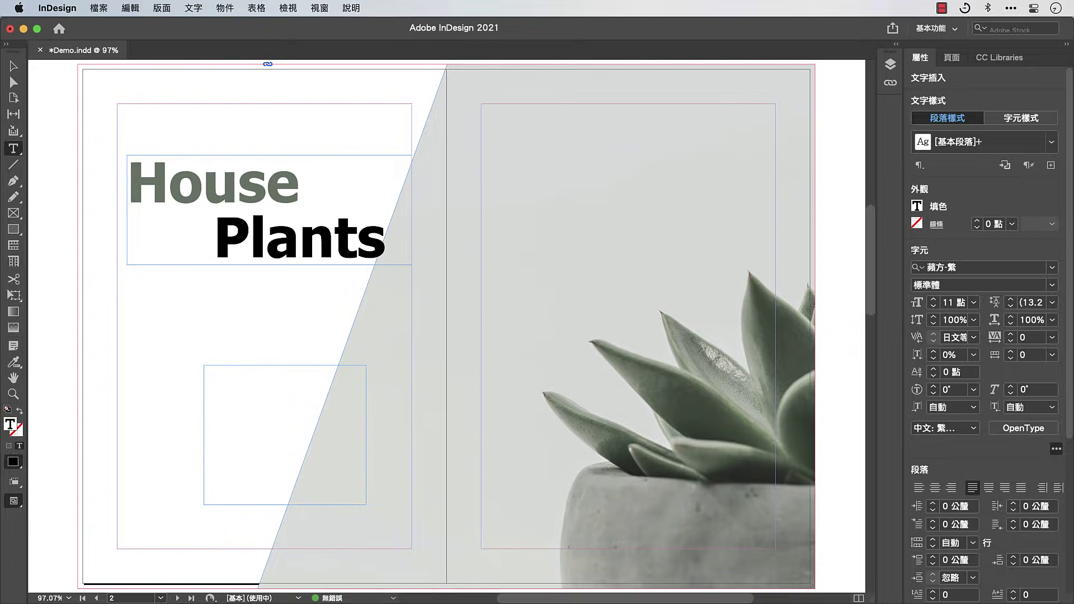
{"action": "left_click", "coordinate": [193, 10]}
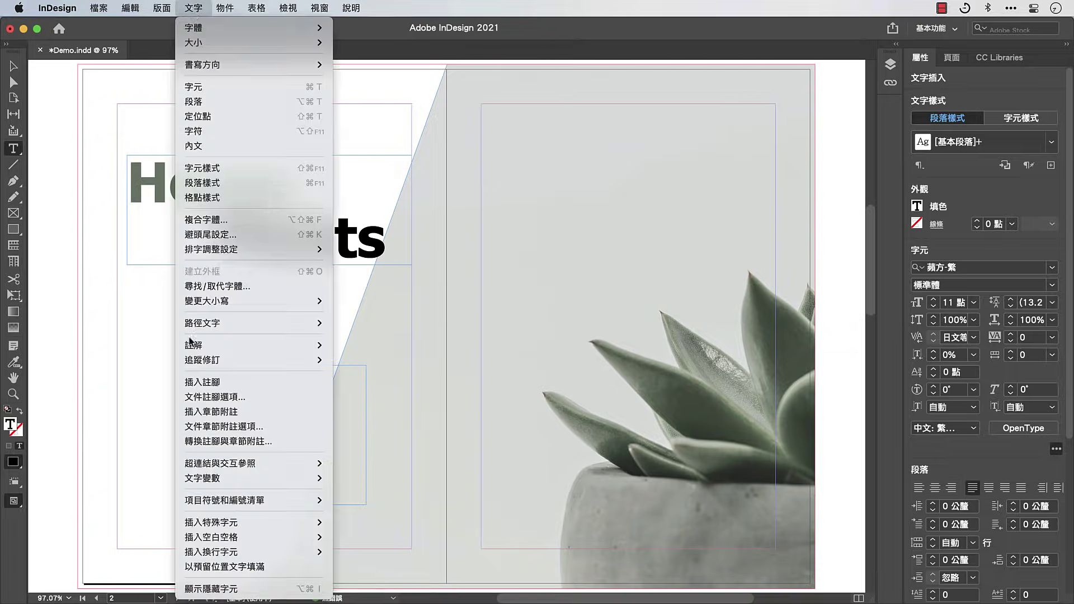
{"action": "left_click", "coordinate": [203, 567]}
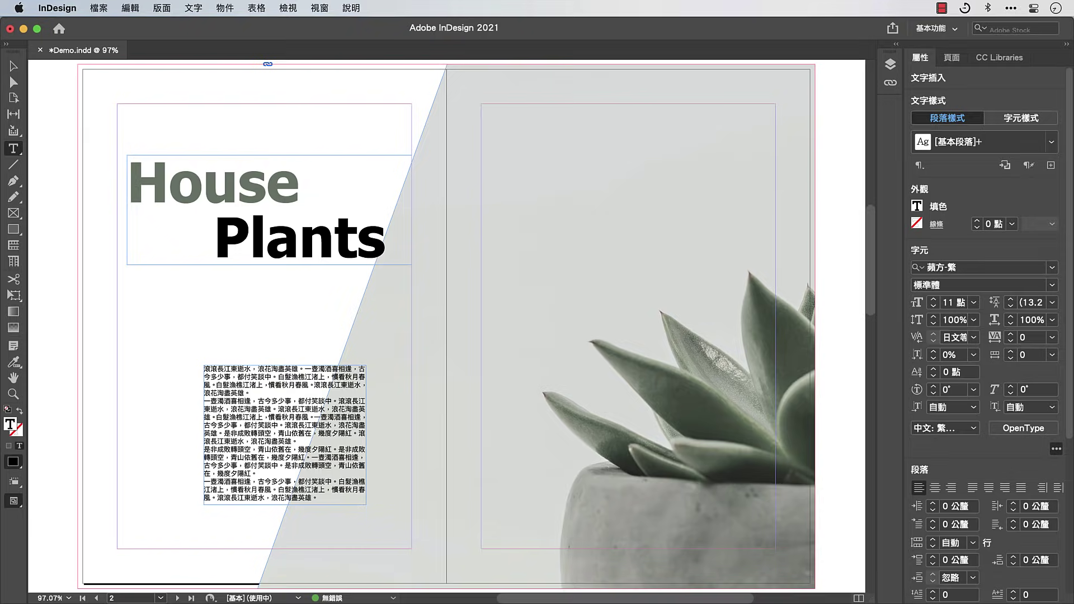
Fill the lower page 2 text frame with Latin placeholder text instead of 繁體中文
{"action": "left_click", "coordinate": [195, 10]}
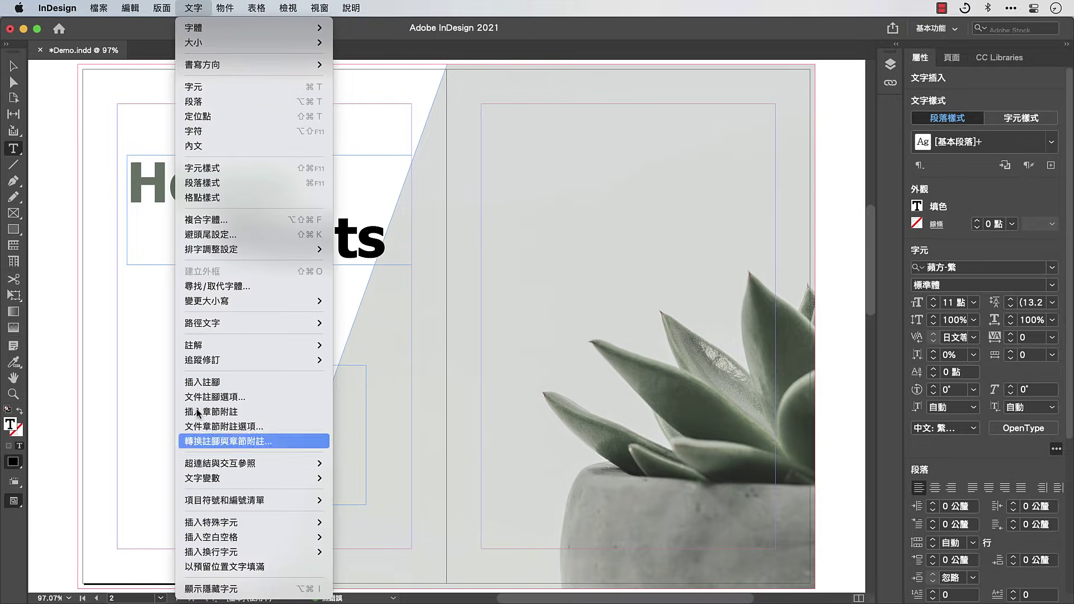
{"action": "left_click", "coordinate": [205, 566]}
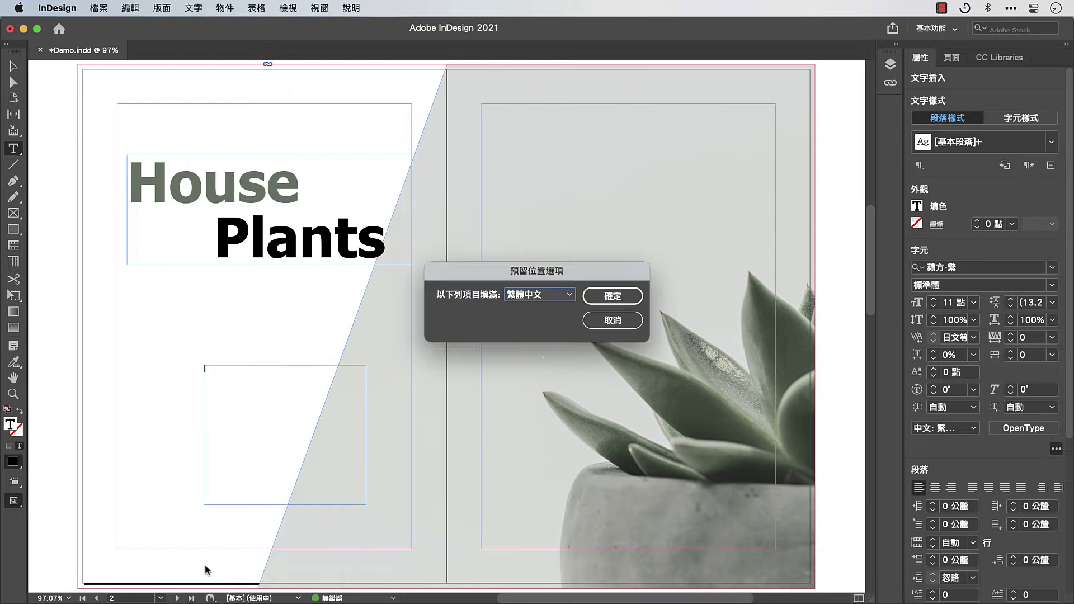
{"action": "left_click", "coordinate": [569, 296]}
{"action": "left_click", "coordinate": [555, 323]}
{"action": "key", "text": "Return"}
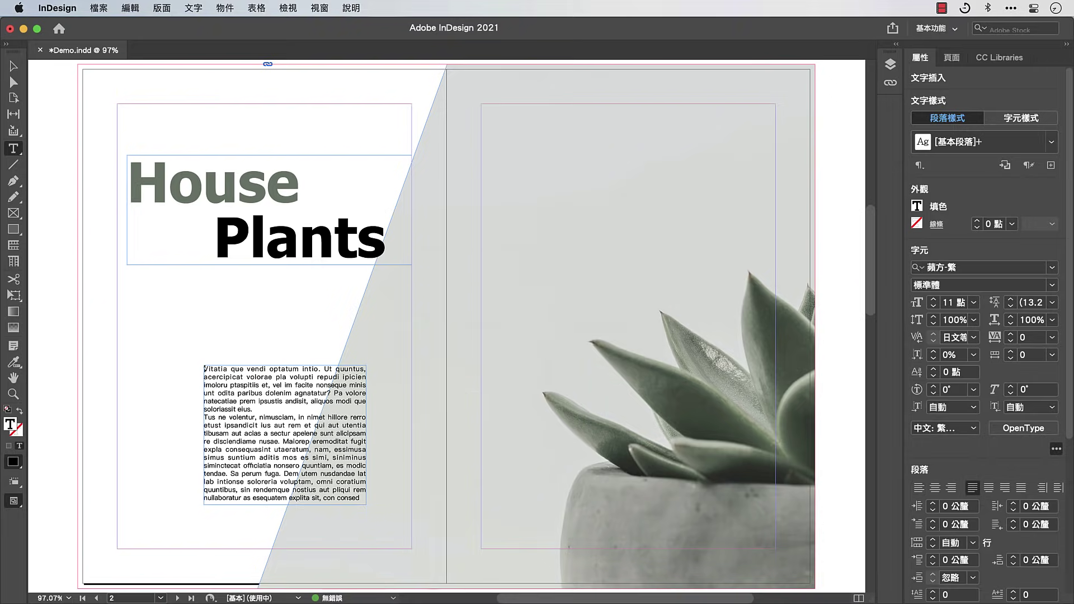
Shorten the placeholder text frame to about 36.5 mm high and thread its overflow text through two new frames on page 3
{"action": "key", "text": "Escape"}
{"action": "left_click_drag", "start_coordinate": [285, 366], "coordinate": [285, 442]}
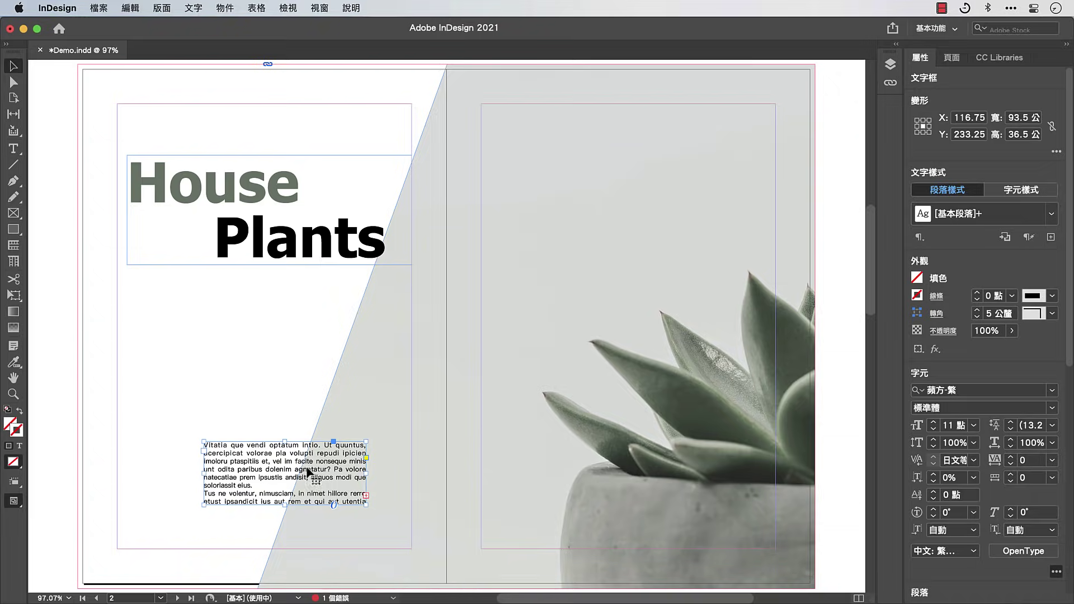
{"action": "left_click", "coordinate": [365, 495]}
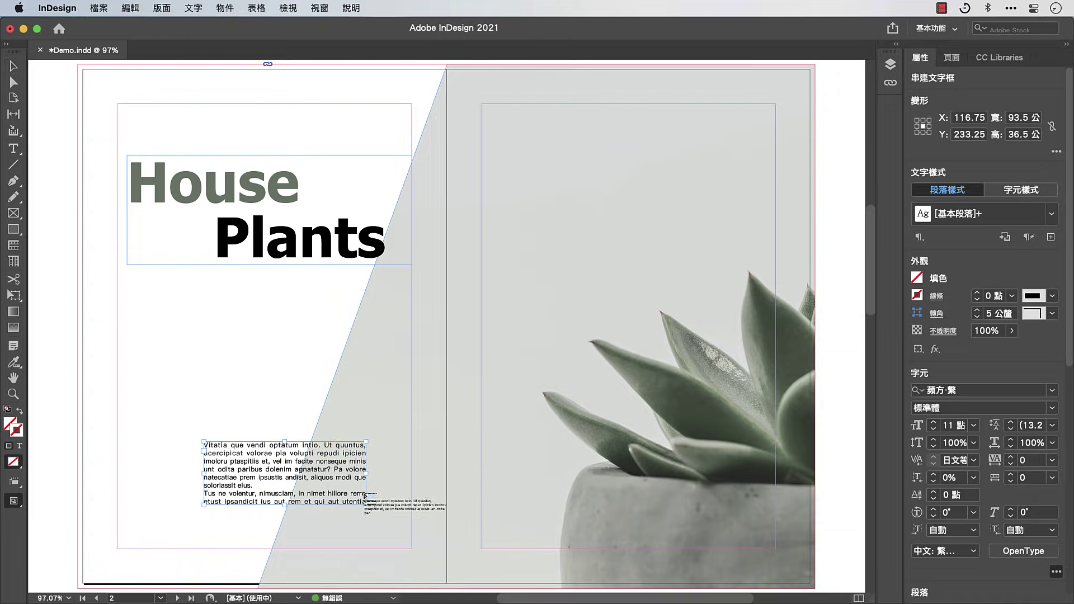
{"action": "left_click_drag", "start_coordinate": [510, 265], "coordinate": [586, 305]}
{"action": "left_click_drag", "start_coordinate": [628, 191], "coordinate": [744, 265]}
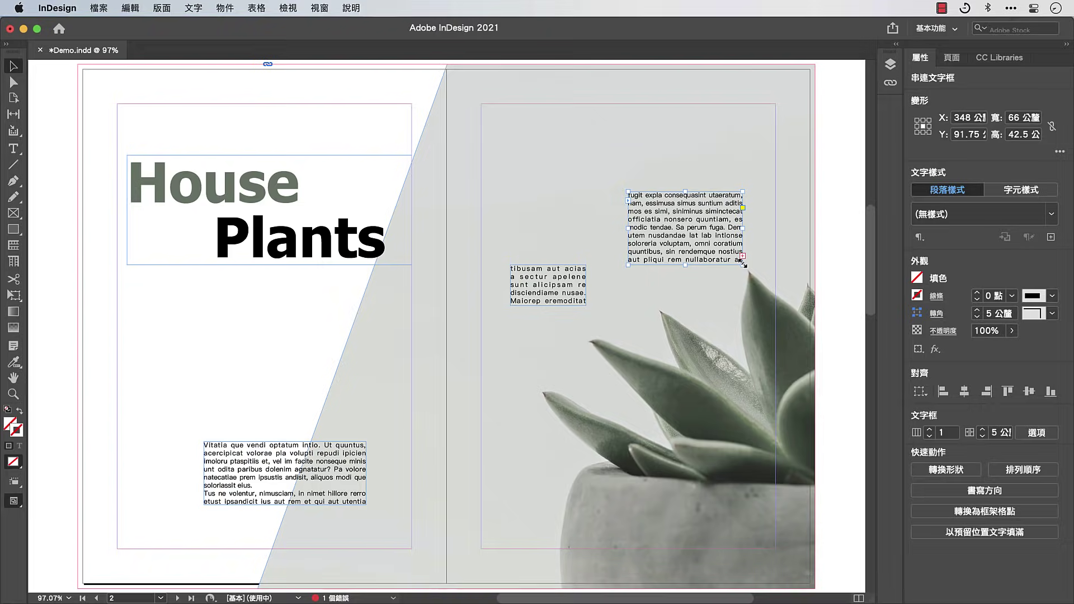
Turn on the display of text threads between the linked frames
{"action": "left_click", "coordinate": [291, 8]}
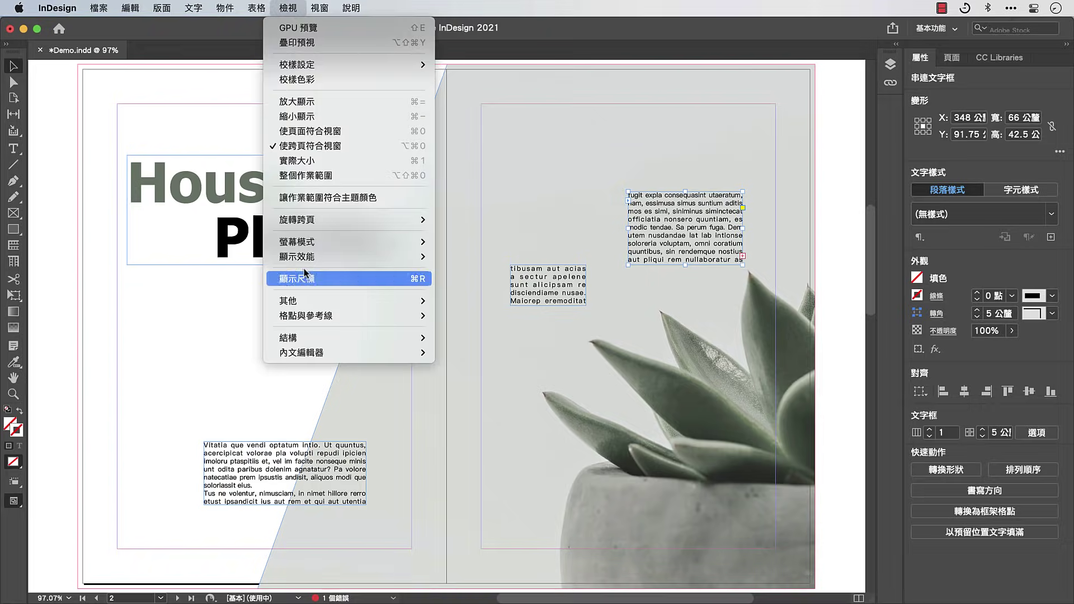
{"action": "mouse_move", "coordinate": [305, 301]}
{"action": "left_click", "coordinate": [451, 315]}
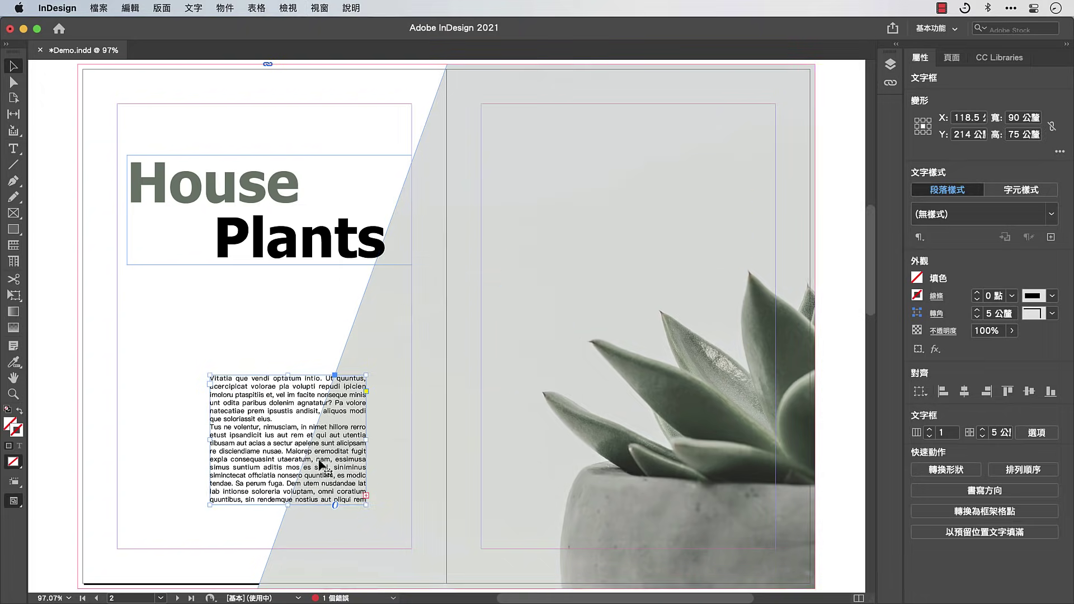
Delete the opening part of the placeholder text on page 2 and set all remaining text in Gotham
{"action": "left_click_drag", "start_coordinate": [303, 468], "coordinate": [200, 379]}
{"action": "key", "text": "BackSpace"}
{"action": "key", "text": "cmd+a"}
{"action": "left_click", "coordinate": [1052, 267]}
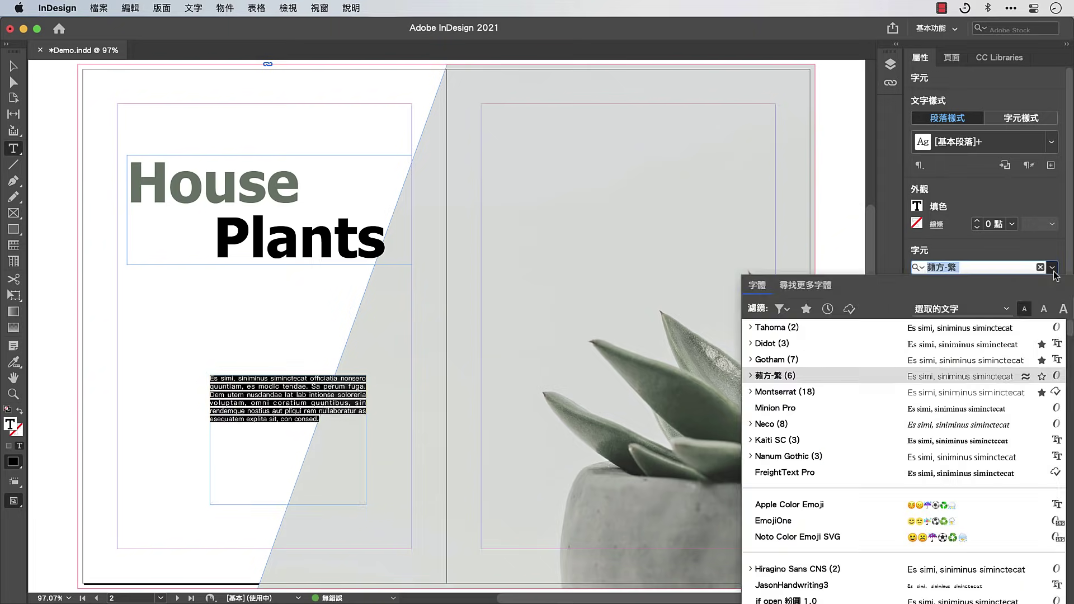
{"action": "left_click", "coordinate": [882, 362]}
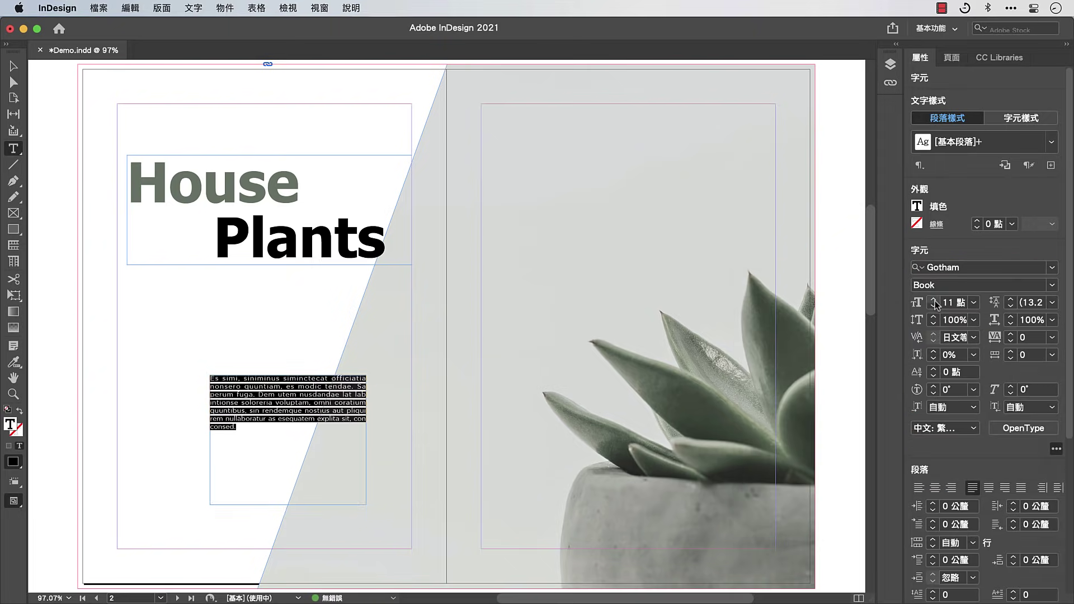
Set the body text to 12 pt with 18 pt leading, and 2 mm of space before and after each paragraph
{"action": "left_click", "coordinate": [1009, 301]}
{"action": "left_click", "coordinate": [1010, 300]}
{"action": "left_click", "coordinate": [1010, 300]}
{"action": "left_click", "coordinate": [1009, 300]}
{"action": "left_click", "coordinate": [932, 557]}
{"action": "left_click", "coordinate": [933, 556]}
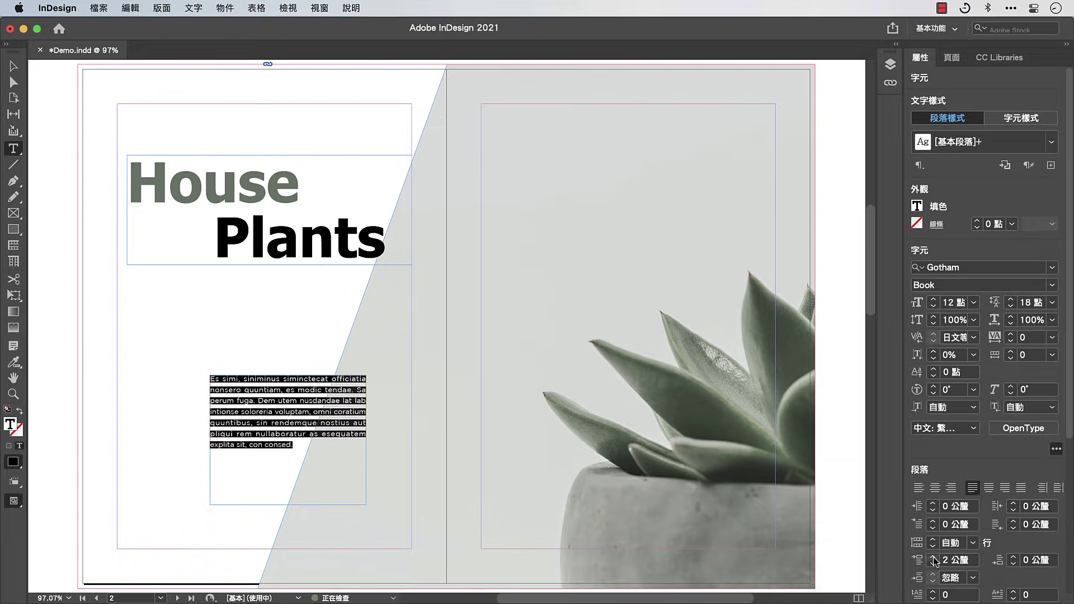
{"action": "left_click", "coordinate": [1013, 556]}
{"action": "left_click", "coordinate": [1013, 557]}
Create a paragraph style named 內文 from the formatted body text
{"action": "left_click", "coordinate": [1040, 141]}
{"action": "type", "text": "N"}
{"action": "key", "text": "Return"}
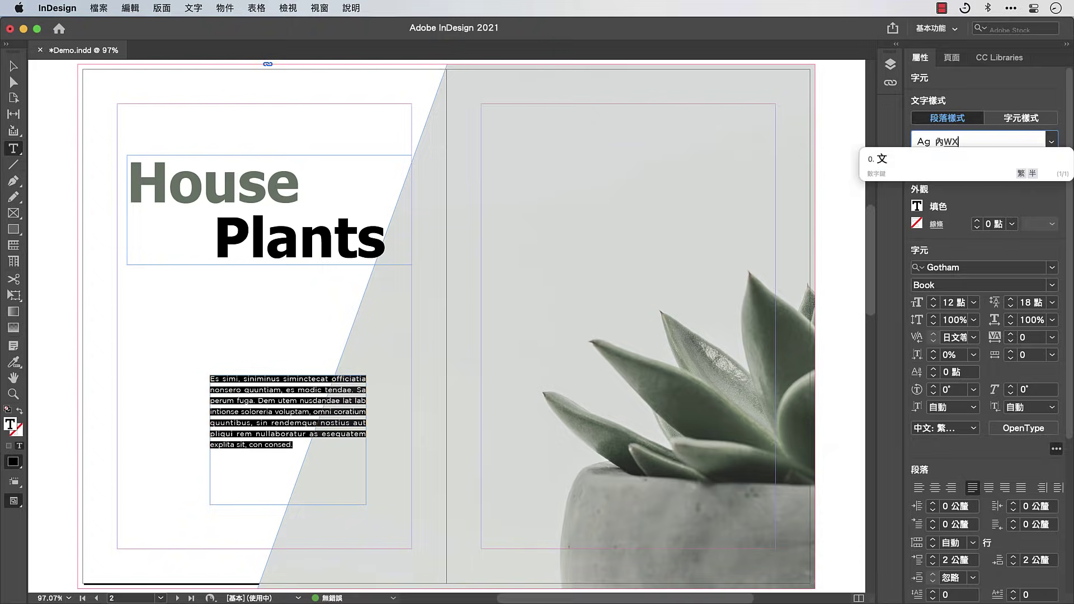
{"action": "key", "text": "Return"}
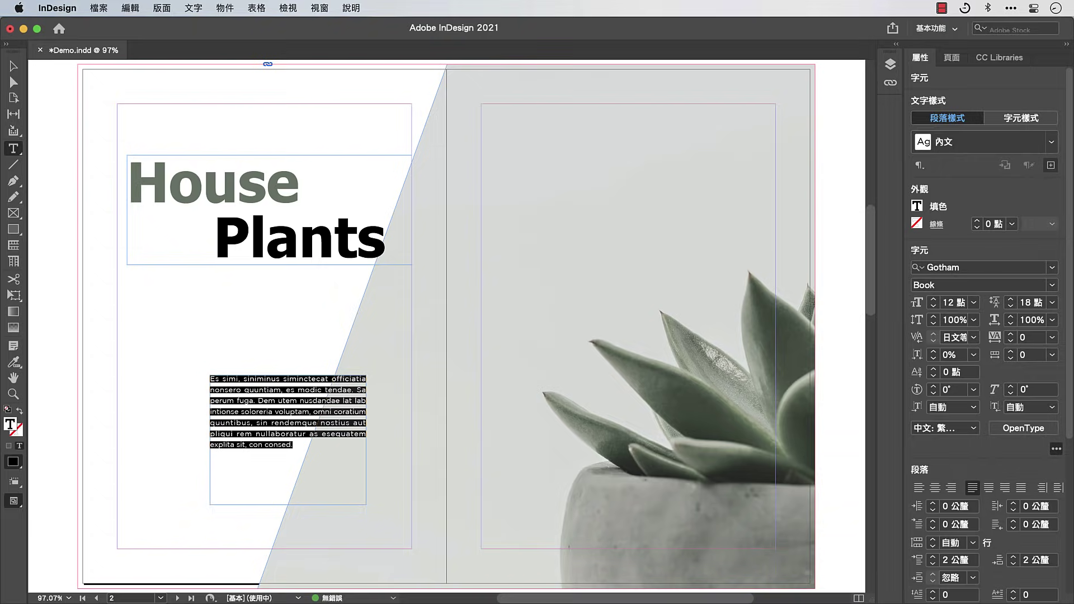
{"action": "key", "text": "Escape"}
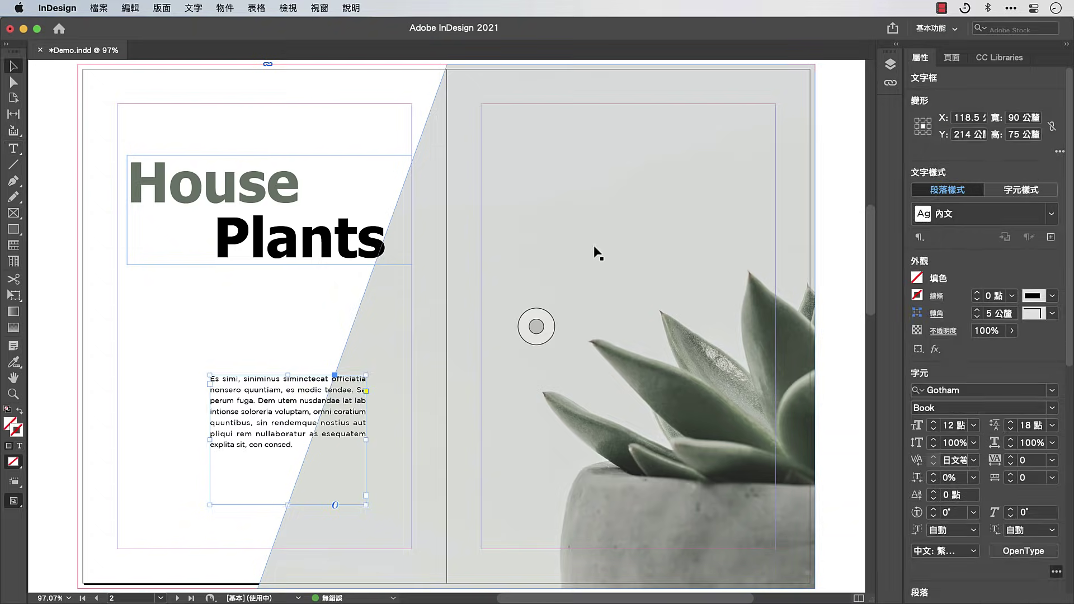
Wrap text around the object shape of the slanted plant photo with a 5 mm offset
{"action": "left_click", "coordinate": [533, 230]}
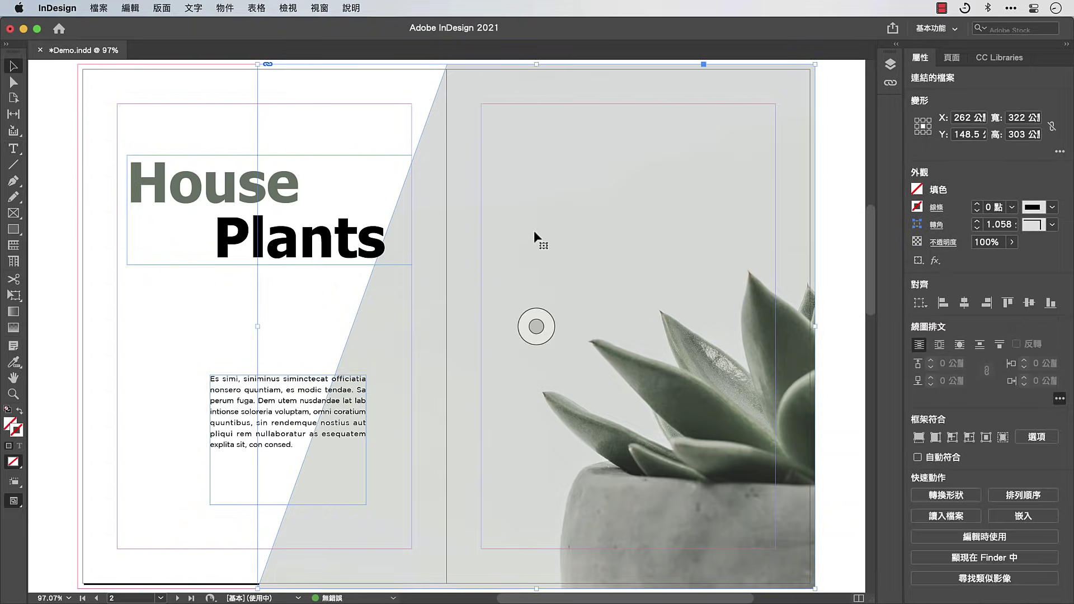
{"action": "left_click", "coordinate": [958, 345]}
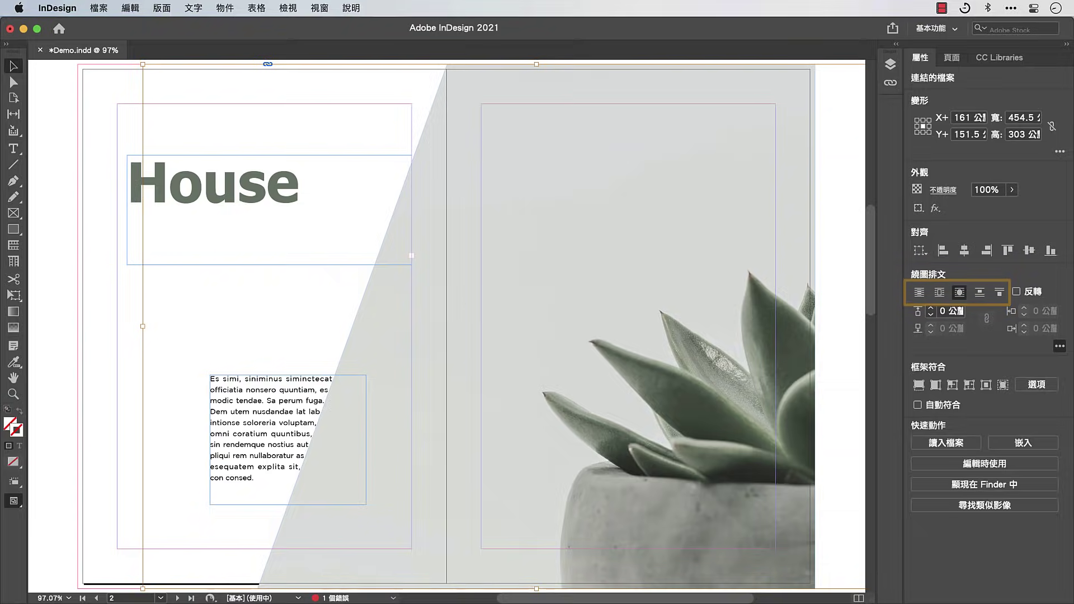
{"action": "left_click", "coordinate": [931, 311]}
{"action": "left_click", "coordinate": [930, 311]}
{"action": "left_click", "coordinate": [931, 311]}
{"action": "left_click", "coordinate": [930, 311]}
{"action": "left_click", "coordinate": [930, 310]}
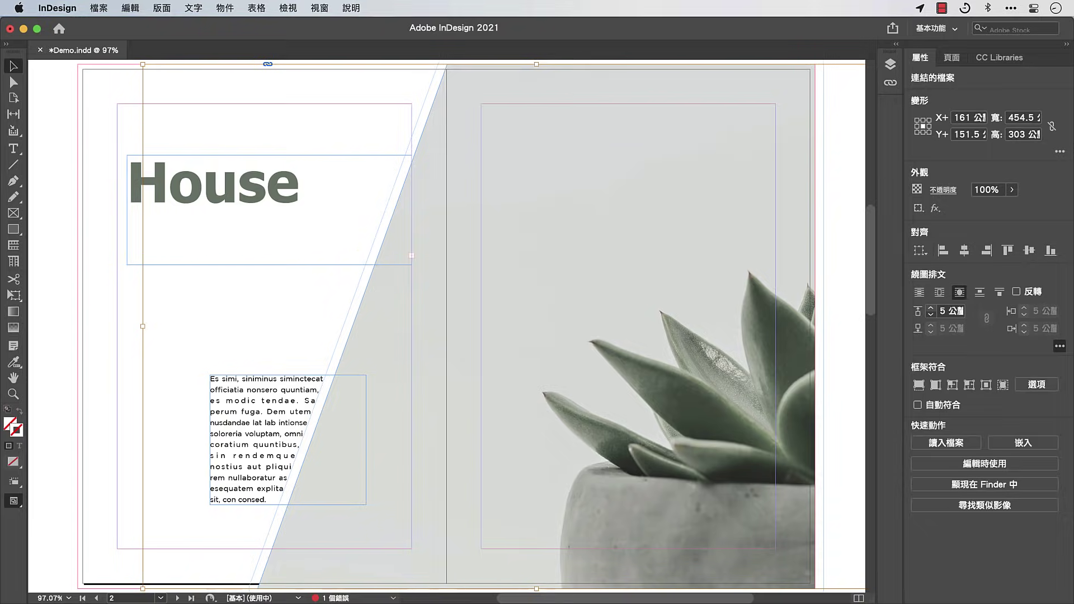
Make the "House Plants" title frame ignore text wrap (忽略繞圖排文) in its text frame options
{"action": "left_click", "coordinate": [246, 211]}
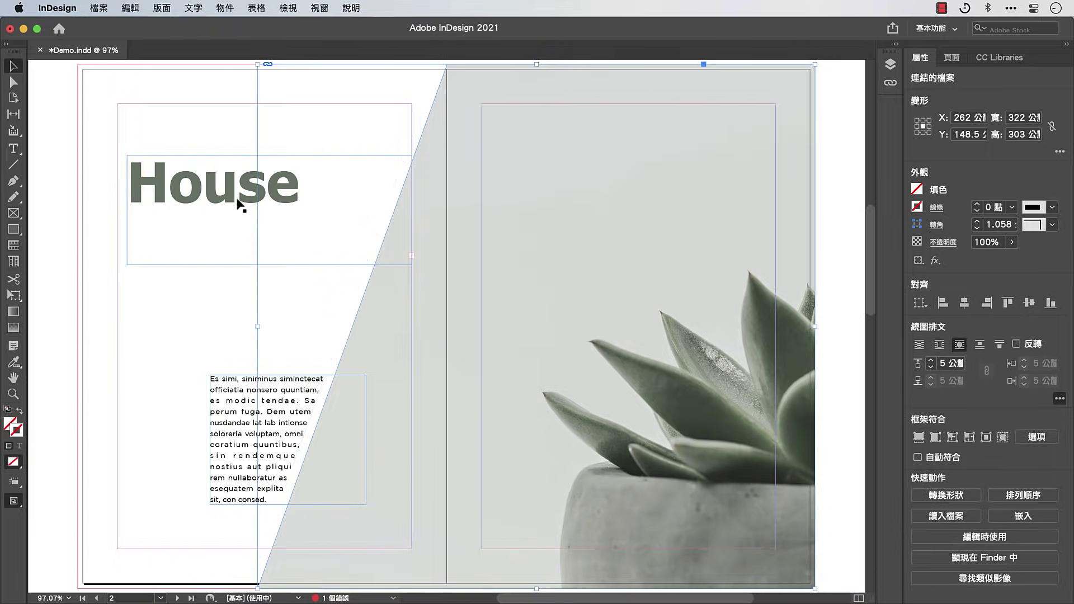
{"action": "right_click", "coordinate": [240, 205]}
{"action": "left_click", "coordinate": [247, 214]}
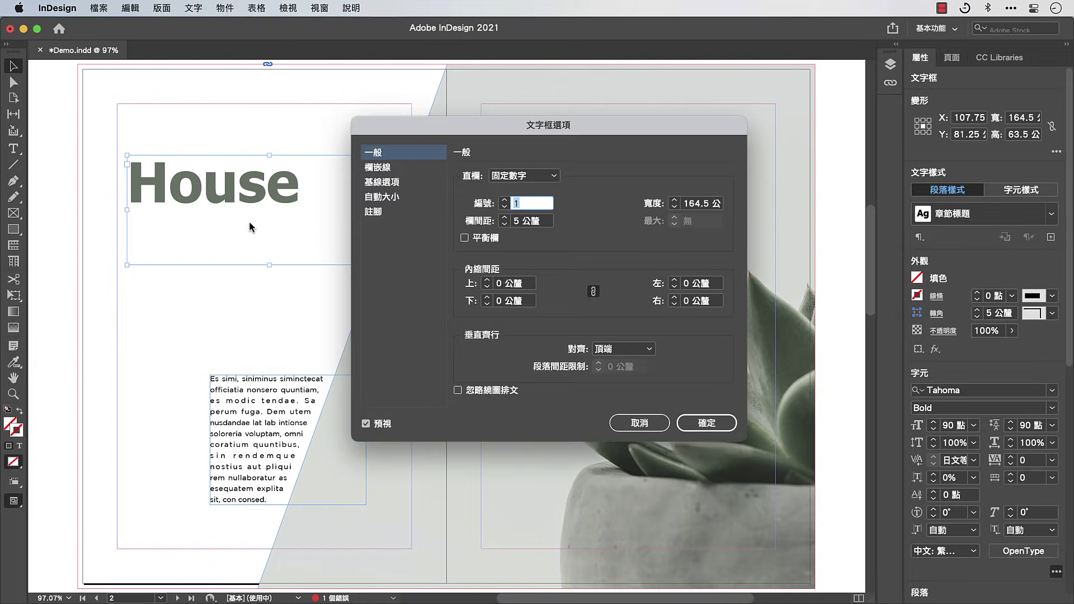
{"action": "left_click", "coordinate": [457, 390]}
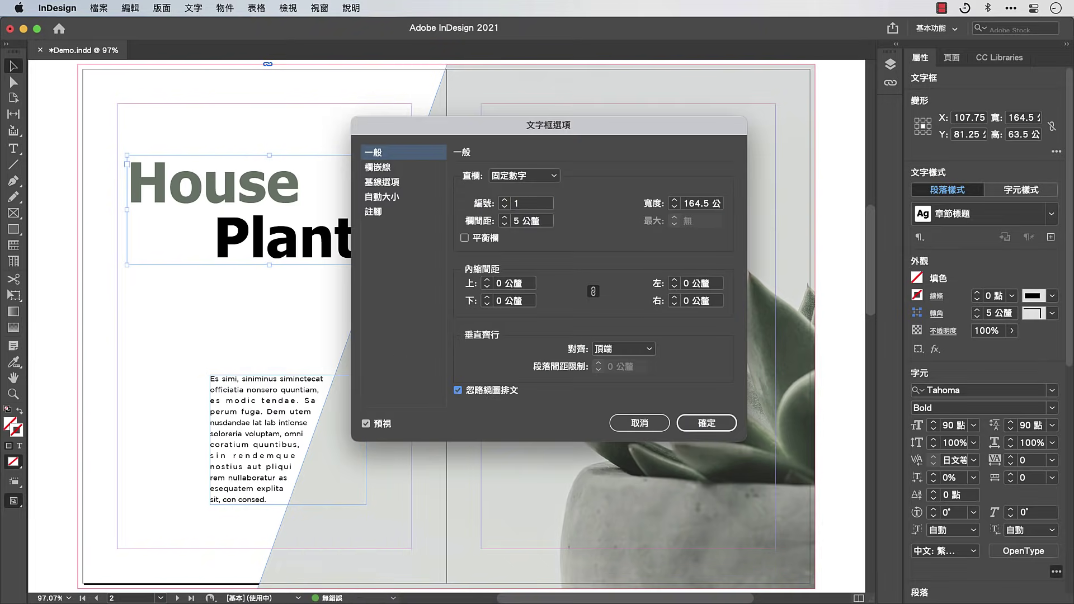
{"action": "left_click", "coordinate": [705, 423]}
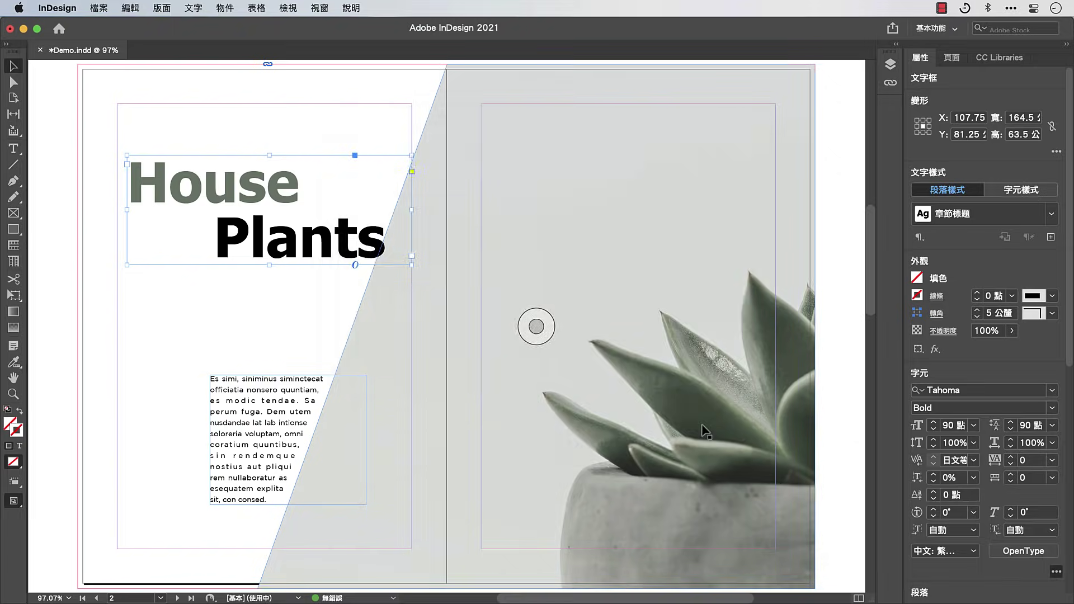
Draw a grid of rectangle frames, three columns by two rows, about 295 by 173 mm across pages 4 and 5
{"action": "scroll", "coordinate": [707, 432], "scroll_direction": "down", "scroll_amount": 15}
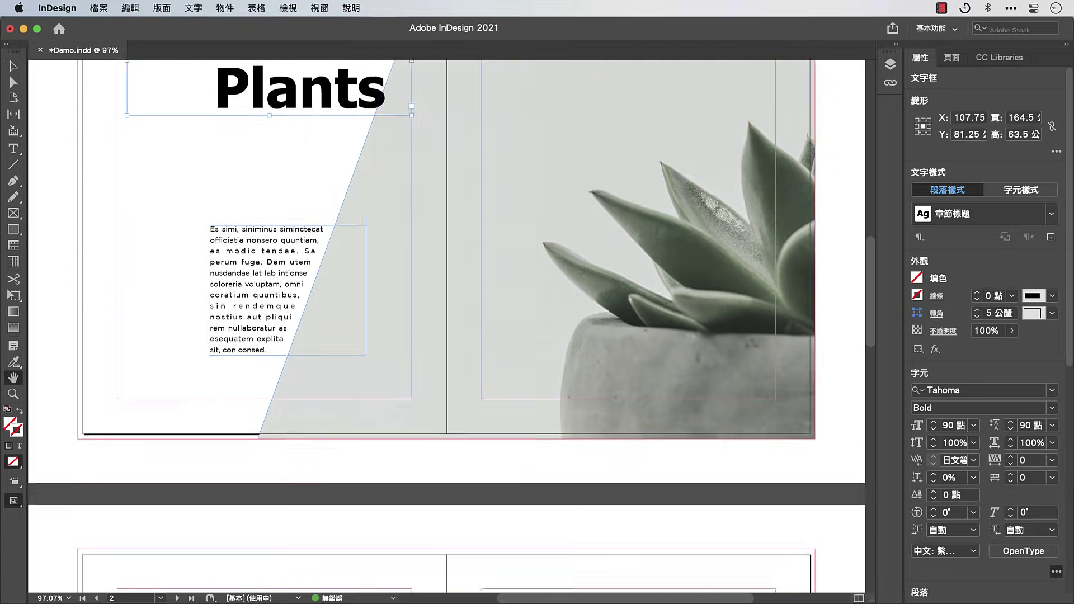
{"action": "key", "text": "super+shift+a"}
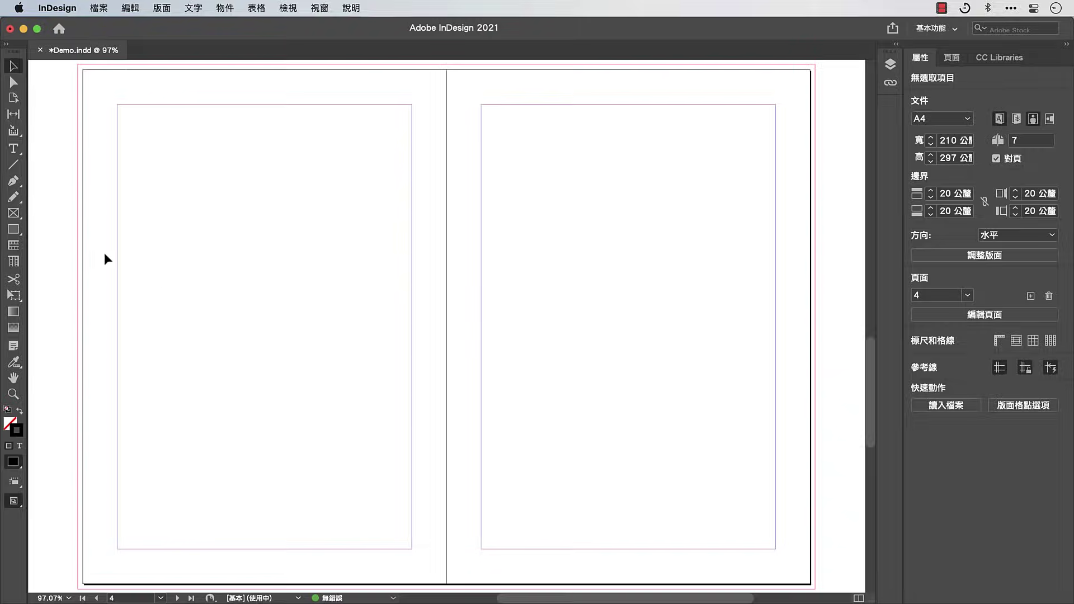
{"action": "left_click", "coordinate": [16, 214]}
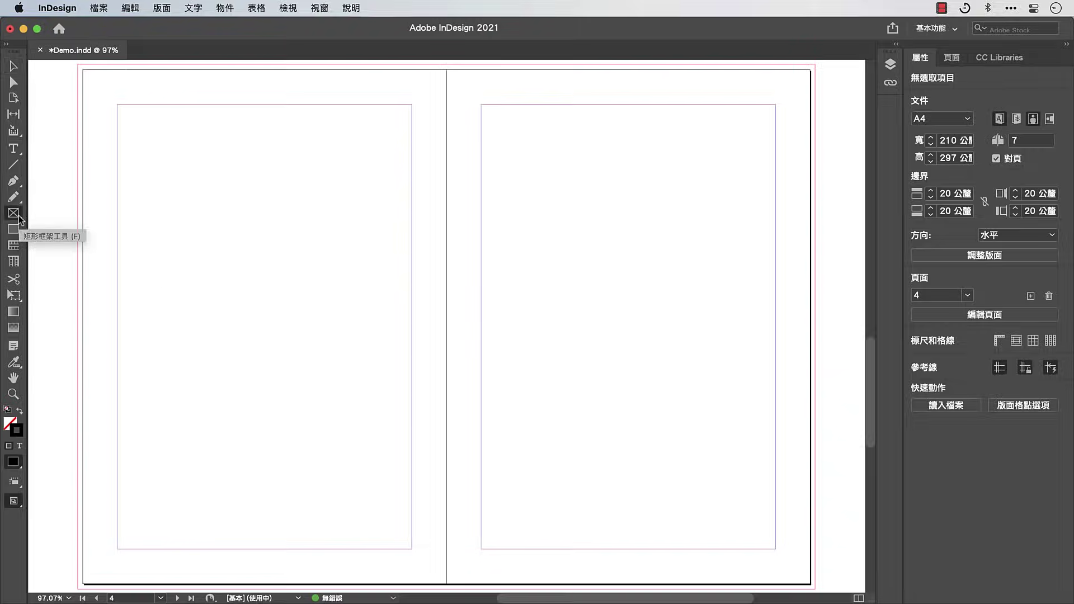
{"action": "left_click_drag", "start_coordinate": [116, 178], "coordinate": [627, 478]}
{"action": "key", "text": "Right"}
{"action": "key", "text": "Right"}
{"action": "key", "text": "Up"}
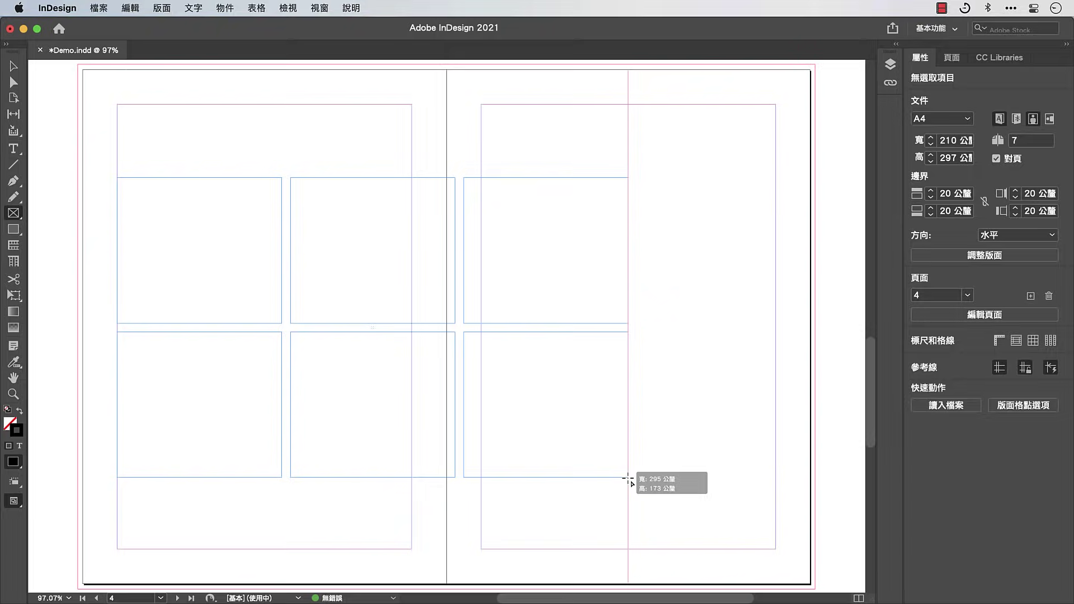
Stagger the frame grid with the Gap tool, moving the middle column's row gap up and the two outer columns' row gaps down
{"action": "left_click_drag", "start_coordinate": [627, 477], "coordinate": [628, 478]}
{"action": "left_click", "coordinate": [12, 115]}
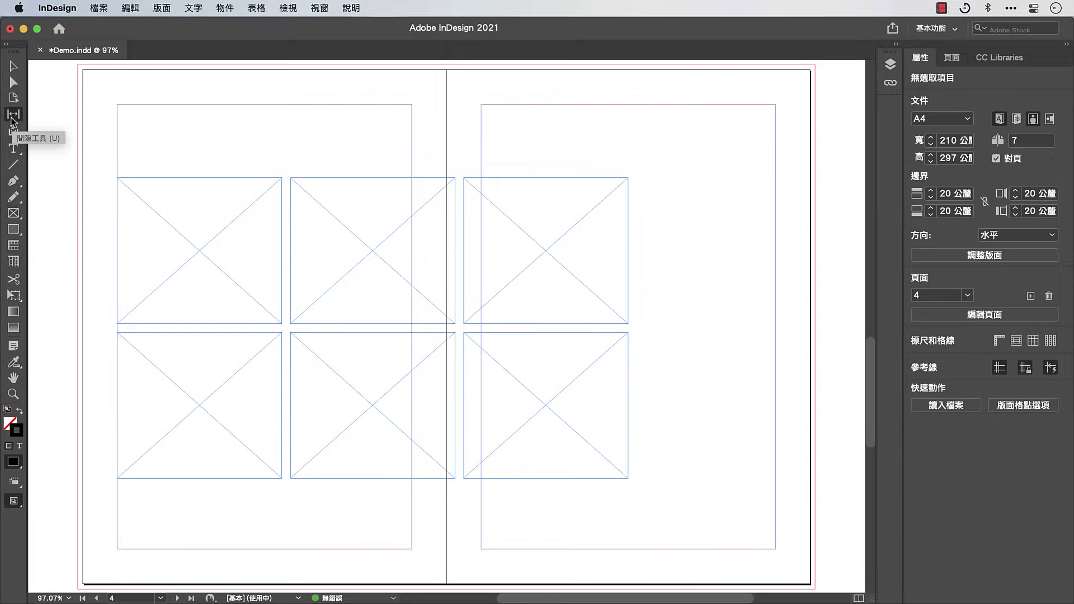
{"action": "mouse_move", "coordinate": [359, 328]}
{"action": "left_mouse_down"}
{"action": "mouse_move", "coordinate": [360, 297]}
{"action": "mouse_move", "coordinate": [361, 368]}
{"action": "left_mouse_up"}
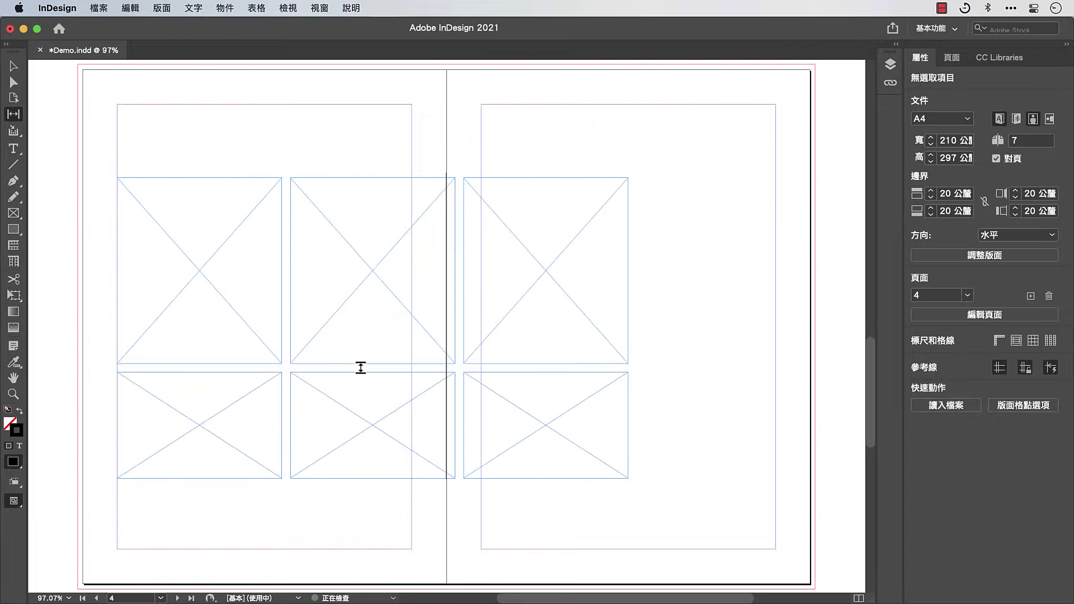
{"action": "key", "text": "super+z"}
{"action": "left_click_drag", "start_coordinate": [372, 329], "coordinate": [371, 301]}
{"action": "left_click_drag", "start_coordinate": [536, 328], "coordinate": [537, 359]}
{"action": "left_click_drag", "start_coordinate": [204, 328], "coordinate": [201, 359]}
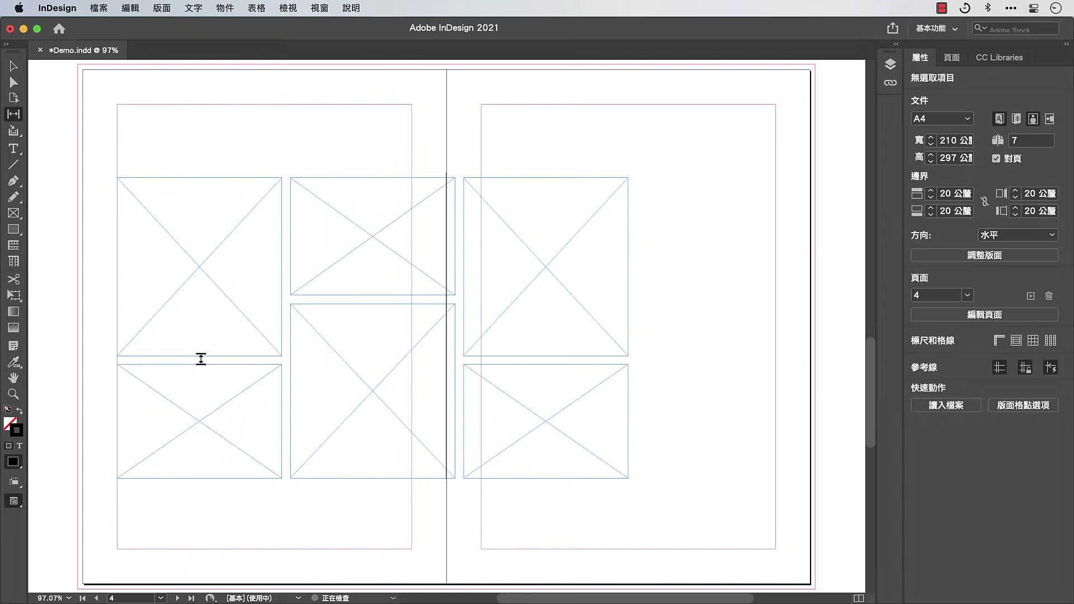
Try moving the middle column's two frames together with their gap, and widening that gap, undoing each change
{"action": "left_click_drag", "start_coordinate": [357, 302], "coordinate": [365, 252], "text": "alt"}
{"action": "key", "text": "super+z"}
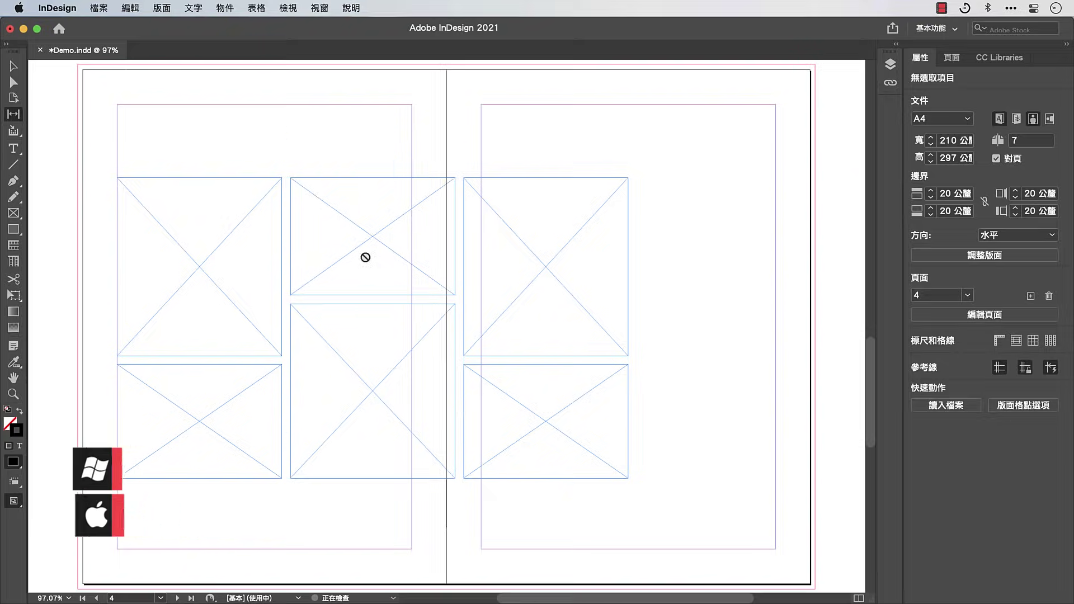
{"action": "mouse_move", "coordinate": [366, 299]}
{"action": "left_mouse_down", "text": "super"}
{"action": "mouse_move", "coordinate": [367, 360]}
{"action": "mouse_move", "coordinate": [369, 315]}
{"action": "left_mouse_up", "text": "super"}
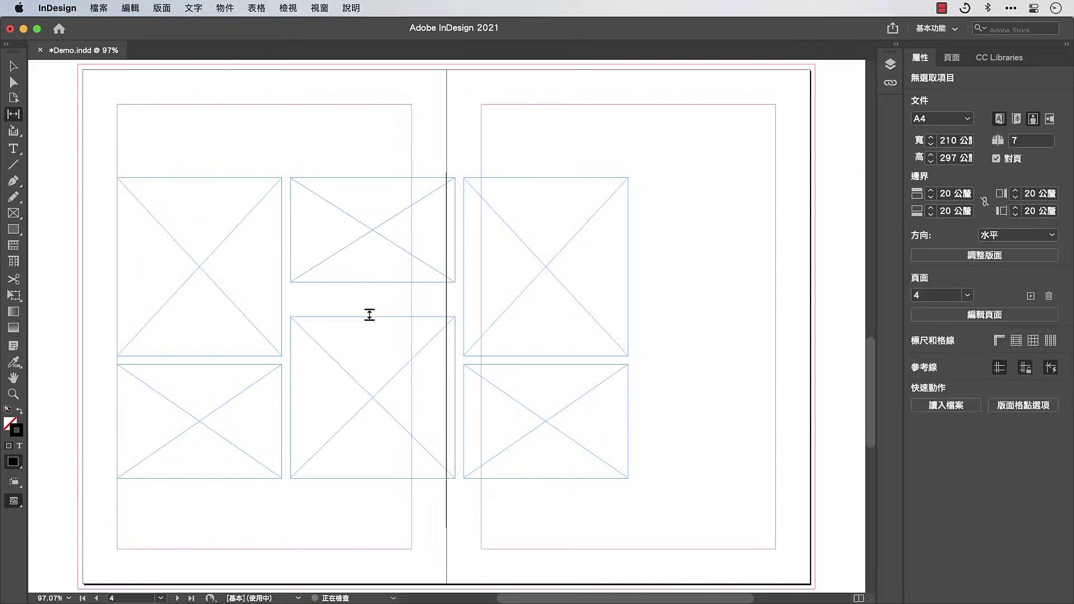
{"action": "key", "text": "super+z"}
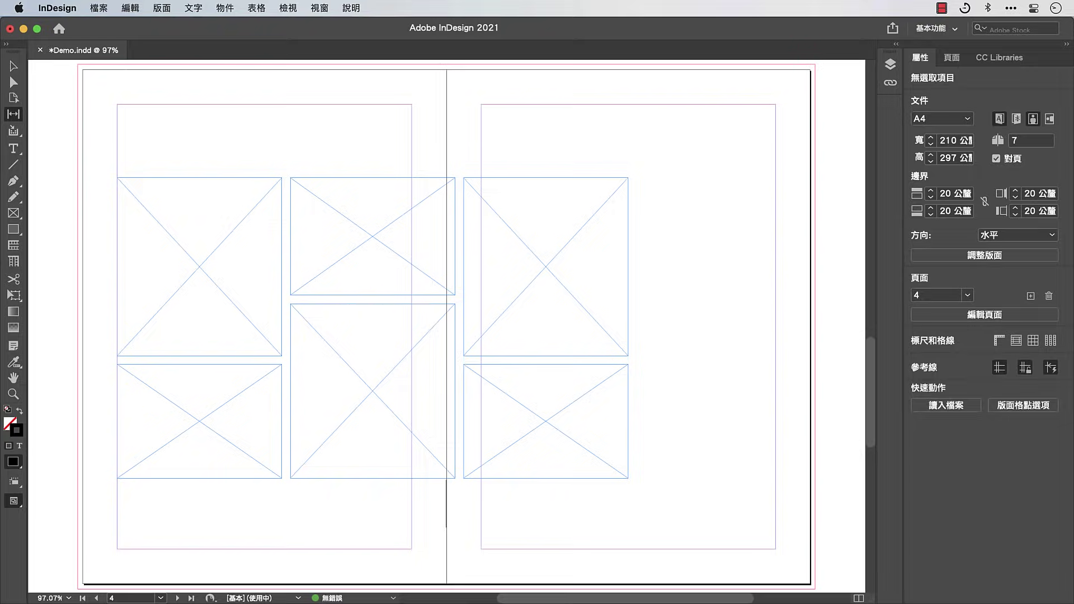
Combine the four frames of the first two columns into one compound path
{"action": "key", "text": "v"}
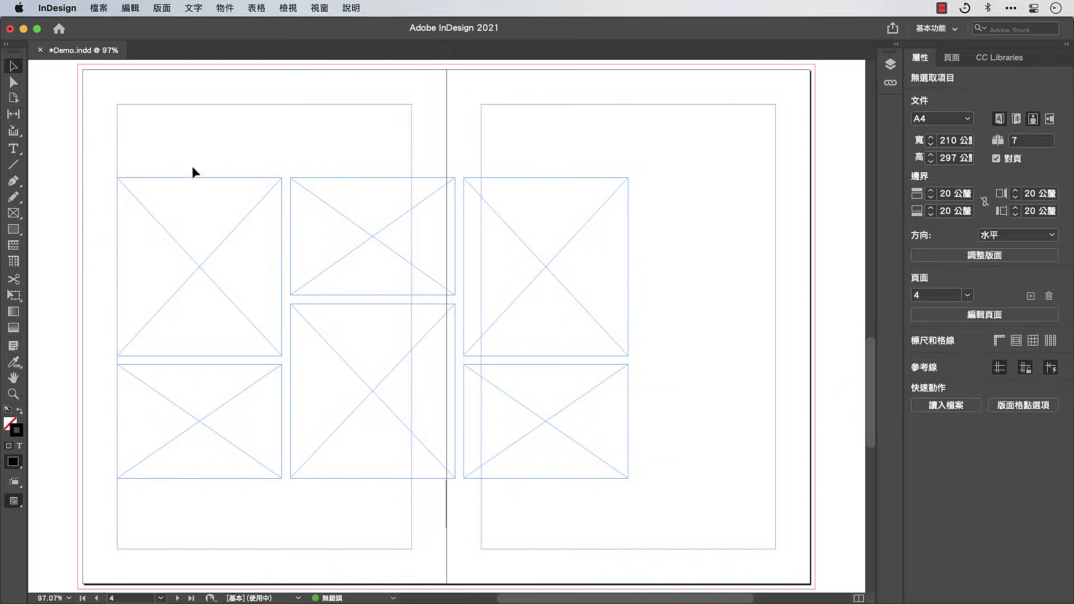
{"action": "left_click_drag", "start_coordinate": [193, 166], "coordinate": [373, 390]}
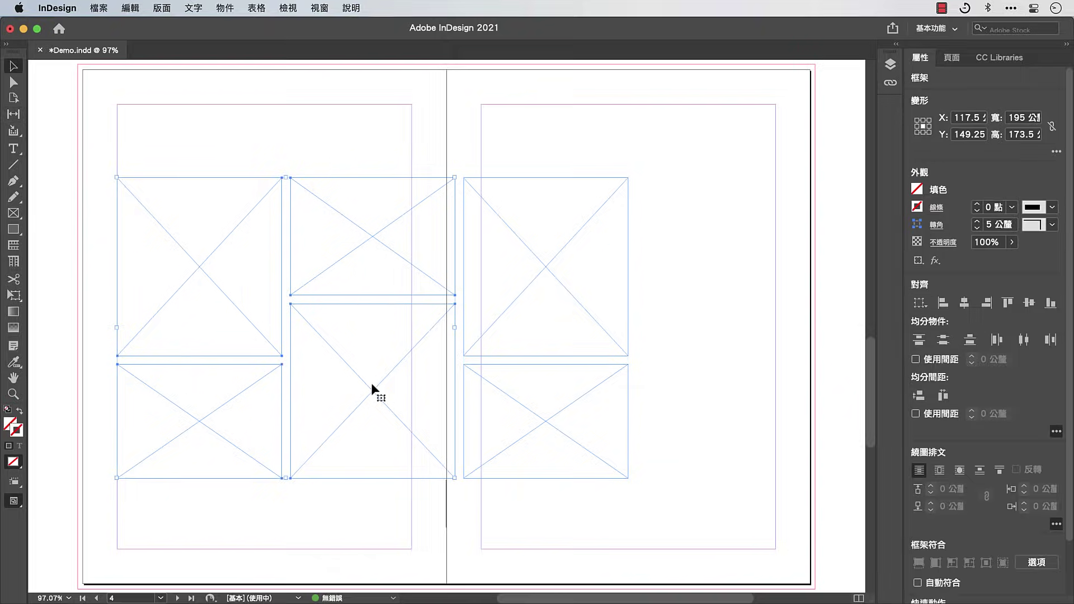
{"action": "left_click", "coordinate": [225, 7]}
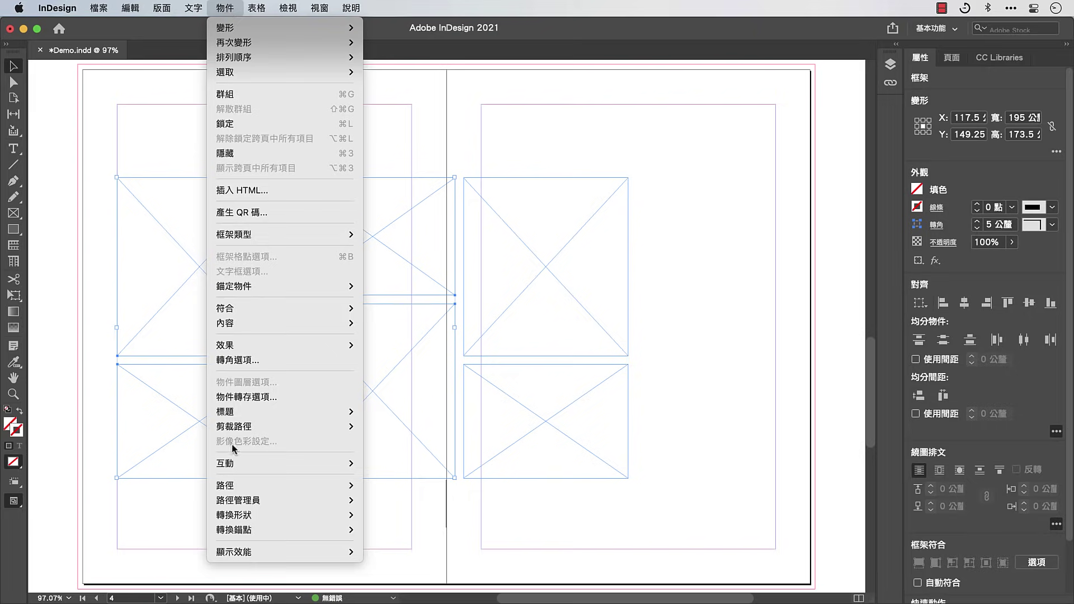
{"action": "mouse_move", "coordinate": [227, 485]}
{"action": "left_click", "coordinate": [383, 552]}
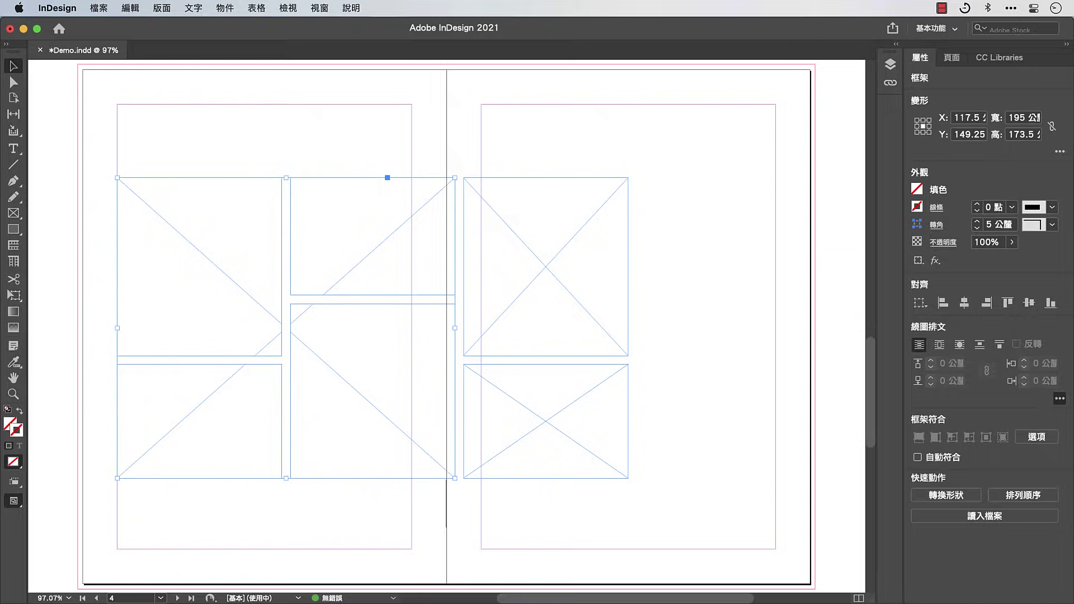
Place Page 3-3.jpg in the compound frame, Page 3-2.jpg in the third column's lower frame and Page 3-1.jpg in its upper frame
{"action": "key", "text": "super+d"}
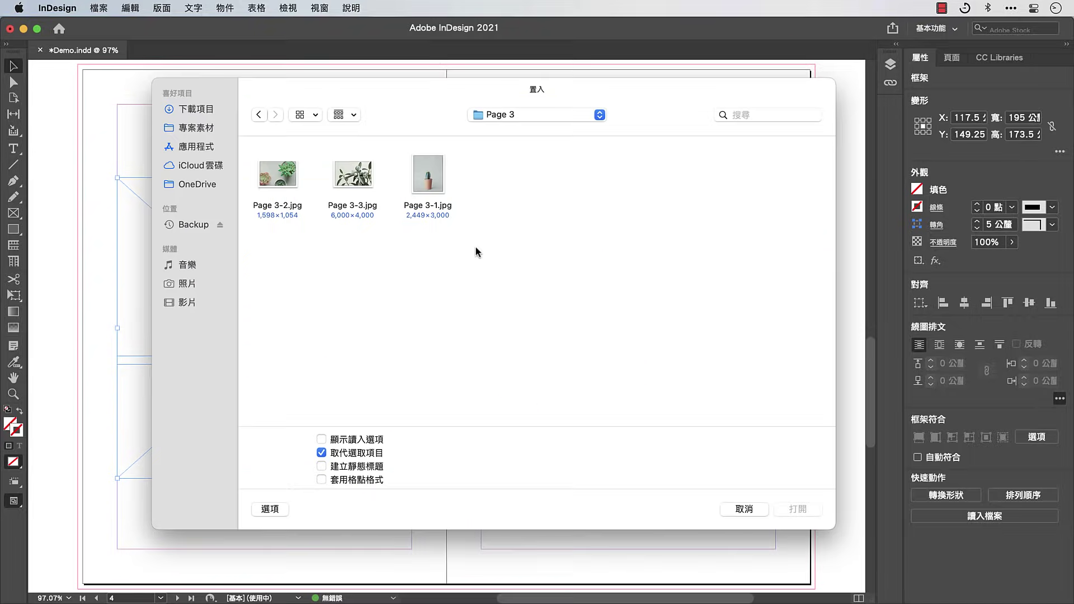
{"action": "left_click_drag", "start_coordinate": [475, 246], "coordinate": [263, 167]}
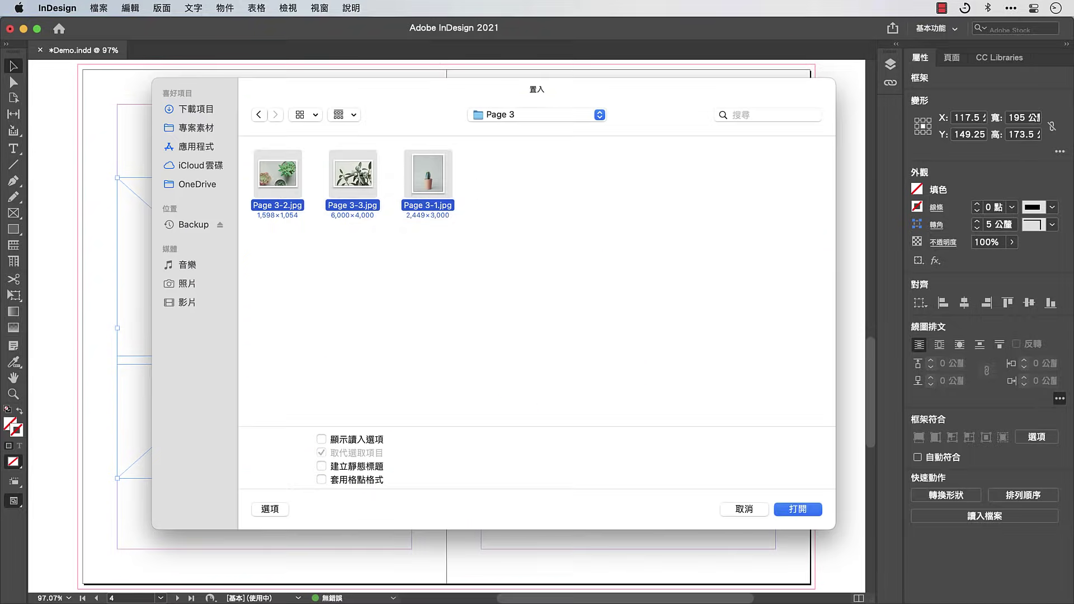
{"action": "key", "text": "Return"}
{"action": "key", "text": "Right"}
{"action": "left_click", "coordinate": [356, 247]}
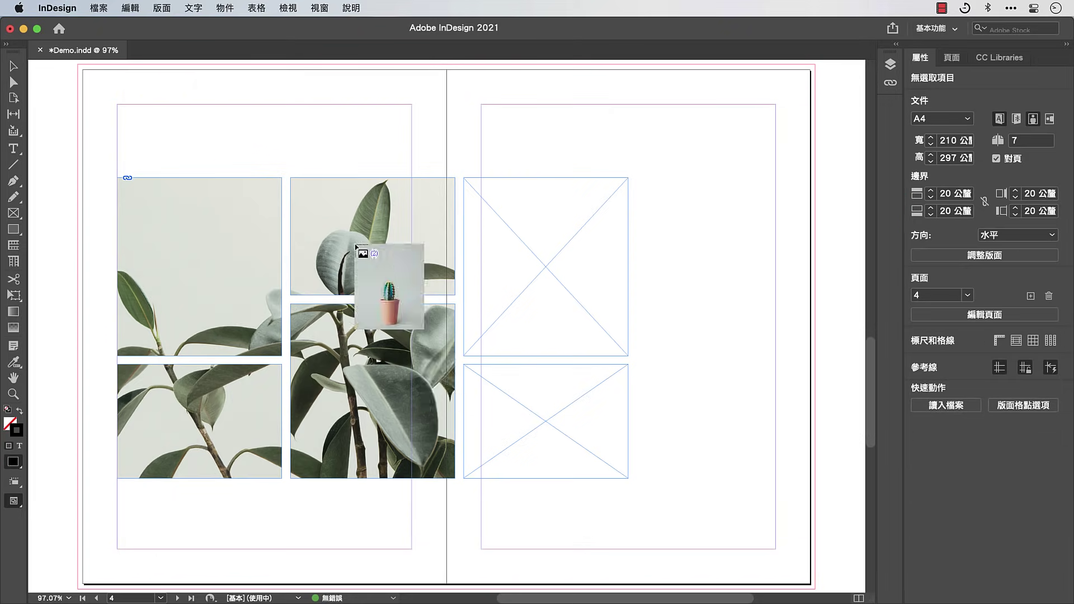
{"action": "key", "text": "Right"}
{"action": "left_click", "coordinate": [501, 400]}
{"action": "left_click", "coordinate": [538, 335]}
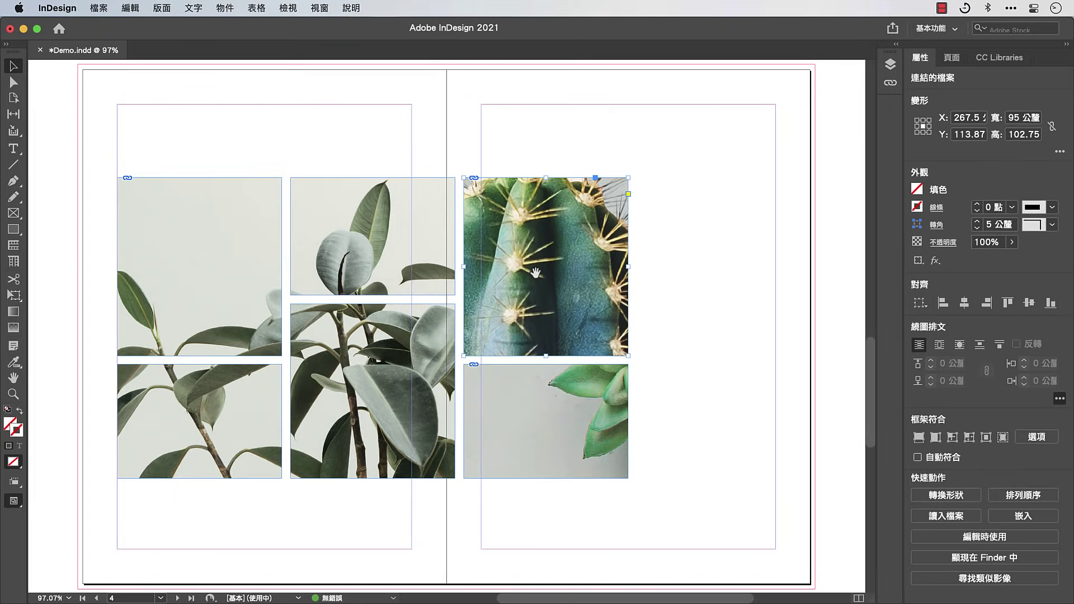
Fit the cactus and succulent photos to their frames with content-aware fit (內容感知符合)
{"action": "right_click", "coordinate": [536, 273]}
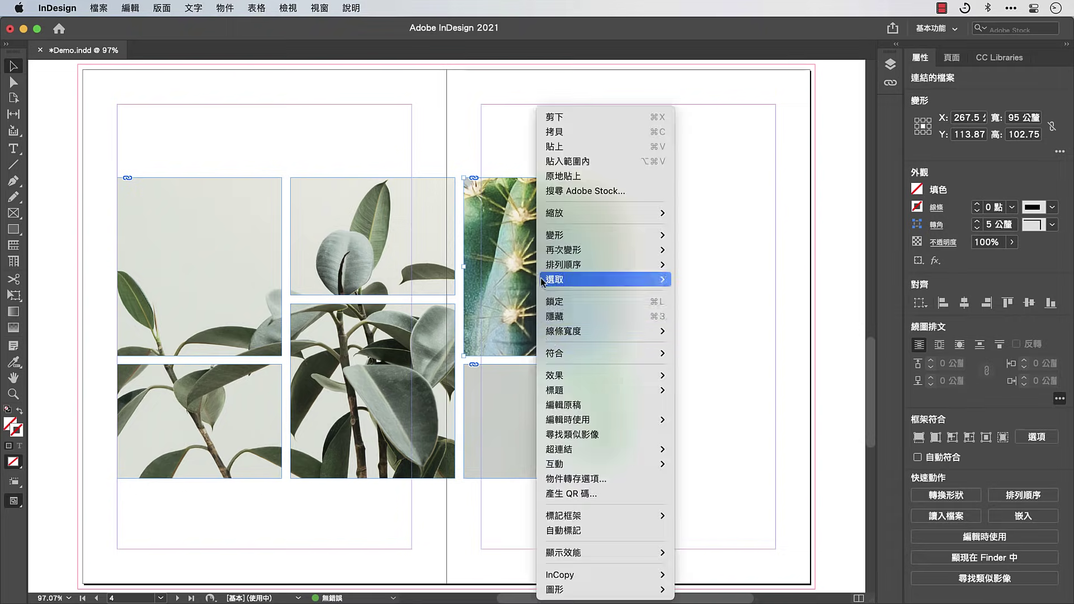
{"action": "mouse_move", "coordinate": [560, 353]}
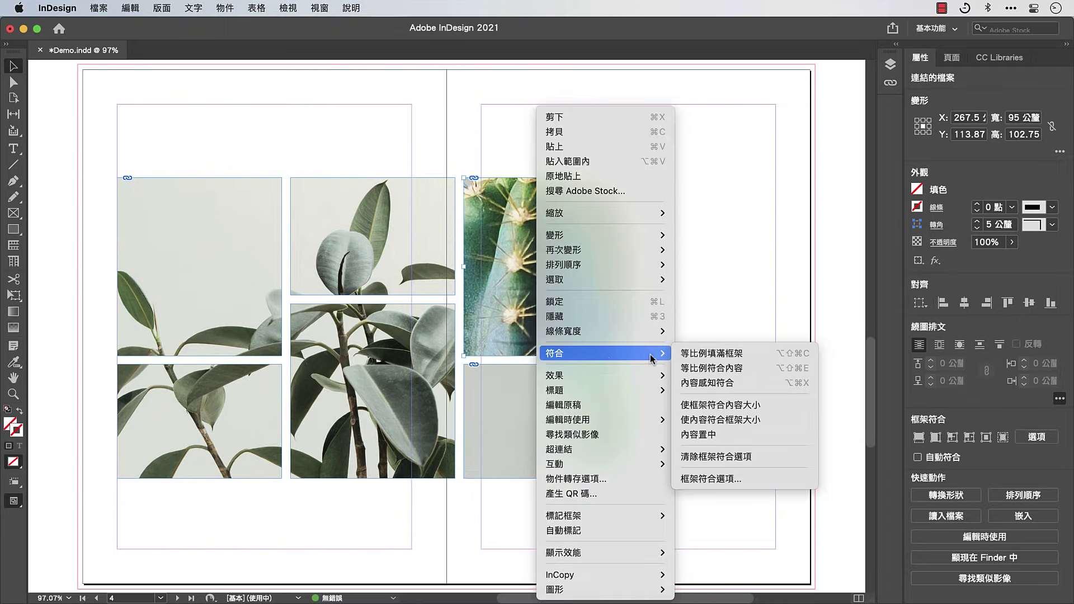
{"action": "left_click", "coordinate": [694, 383]}
Draw a narrow text frame to the right of the succulent photo on page 5 and fill it with placeholder body text
{"action": "key", "text": "t"}
{"action": "left_click_drag", "start_coordinate": [636, 338], "coordinate": [738, 478]}
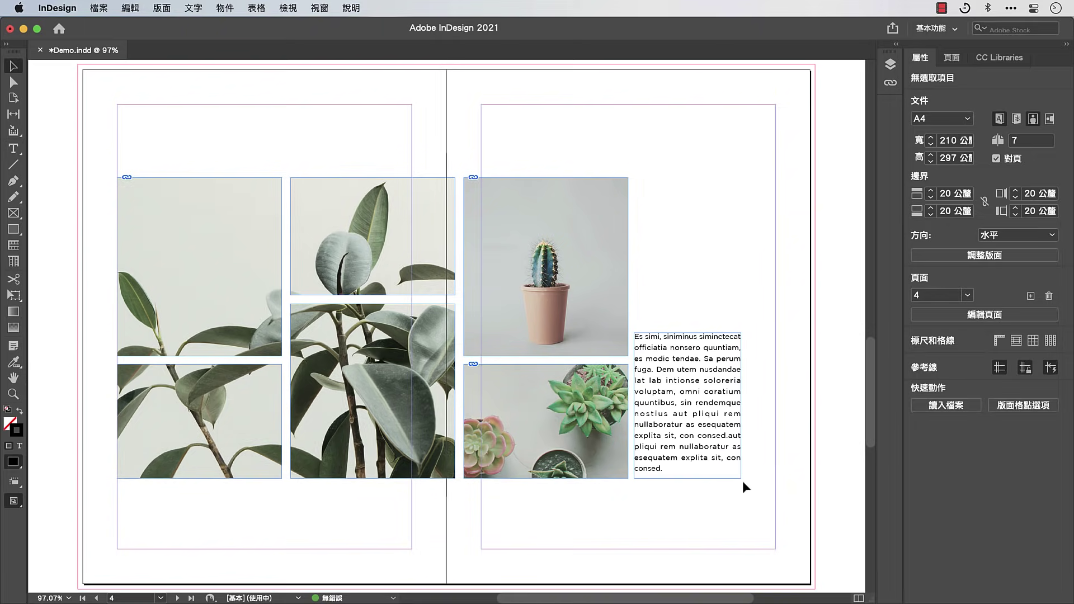
Choose 假文 (中).docx from the Page 4 folder for placing on pages 6 and 7, with its Word import options shown
{"action": "scroll", "coordinate": [743, 481], "scroll_direction": "down", "scroll_amount": 10}
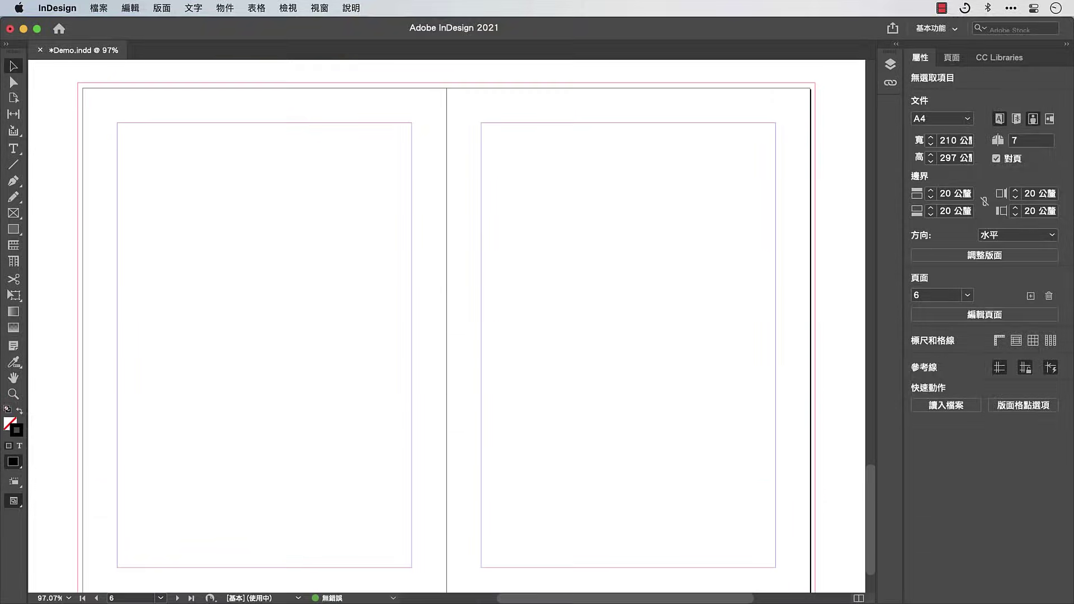
{"action": "scroll", "coordinate": [743, 481], "scroll_direction": "down", "scroll_amount": 1}
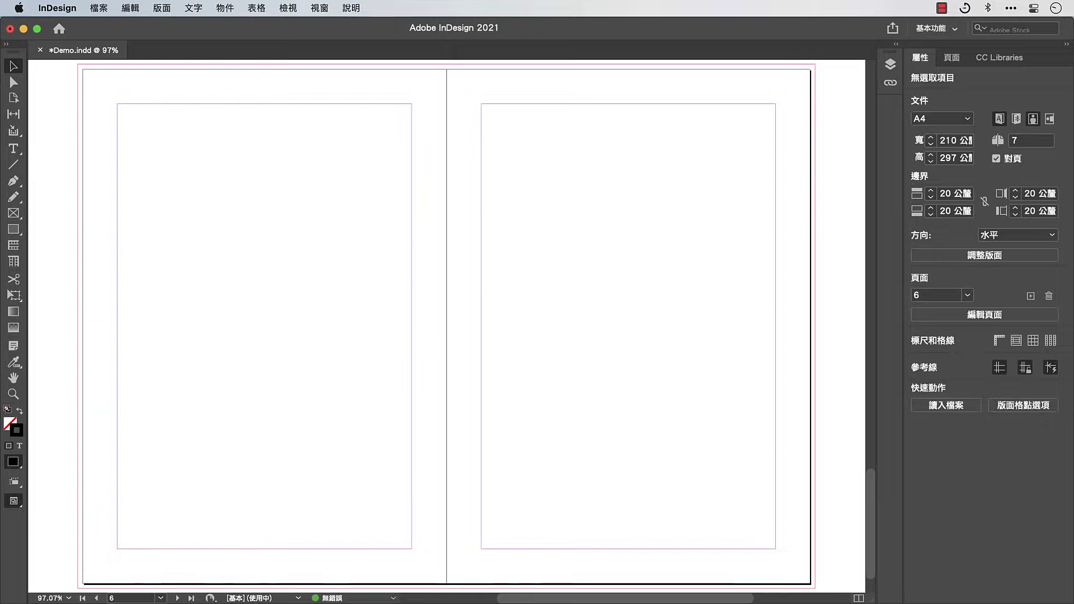
{"action": "left_click", "coordinate": [98, 8]}
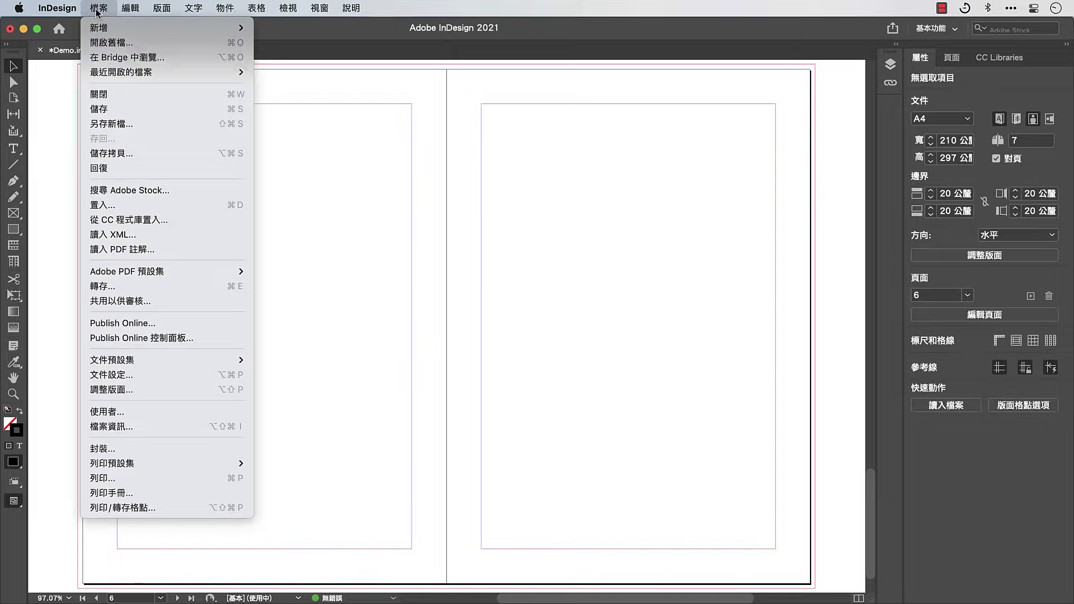
{"action": "left_click", "coordinate": [89, 206]}
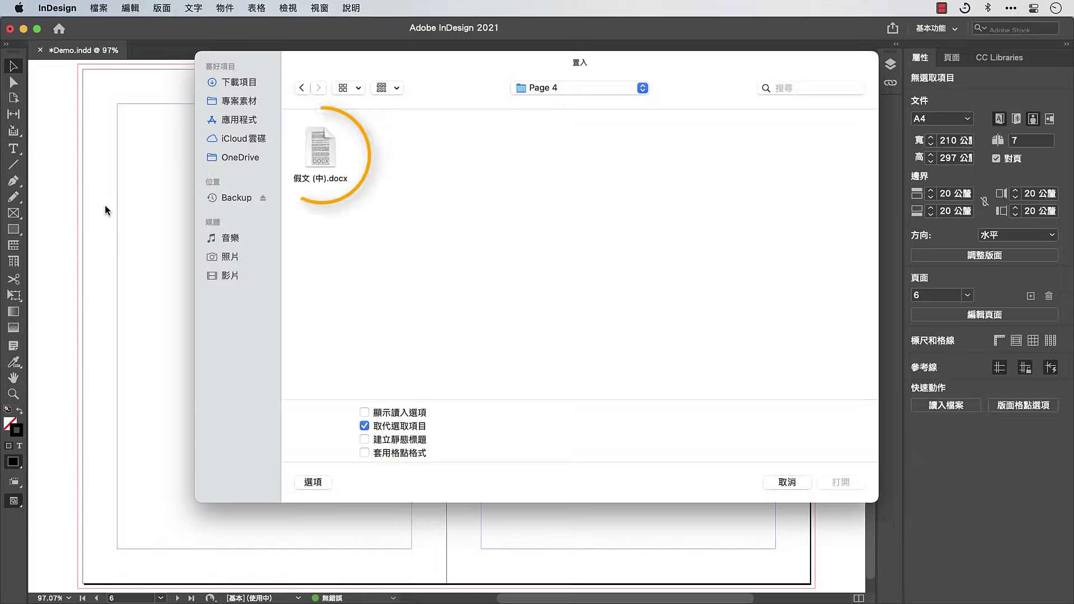
{"action": "left_click", "coordinate": [315, 155]}
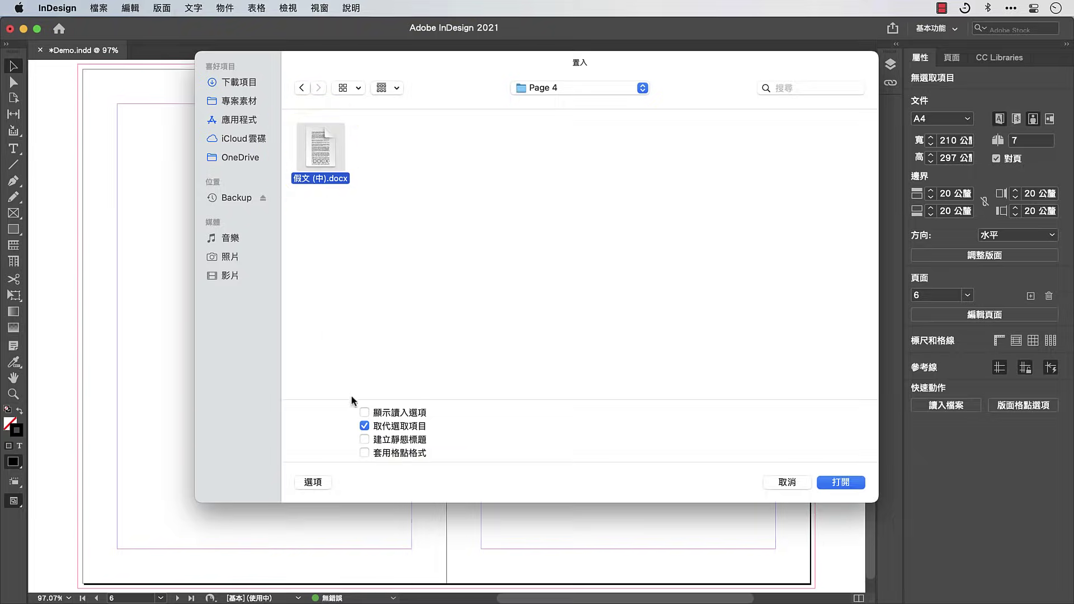
{"action": "left_click", "coordinate": [841, 482]}
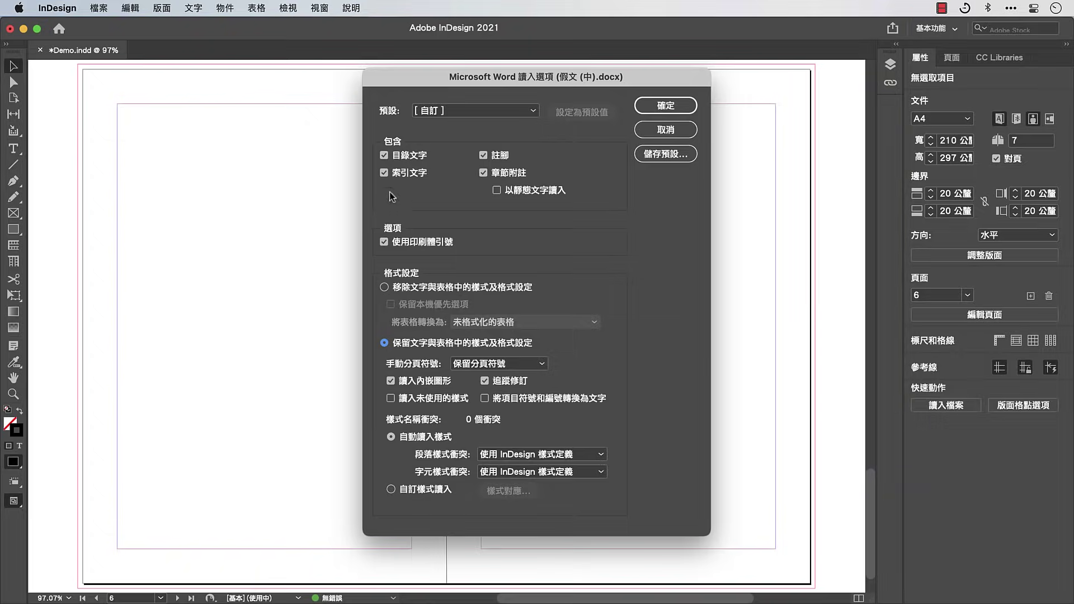
Import the Word text without table-of-contents text (目錄文字) or index text (索引文字), removing styles and formatting from text and tables
{"action": "left_click", "coordinate": [384, 155]}
{"action": "left_click", "coordinate": [384, 173]}
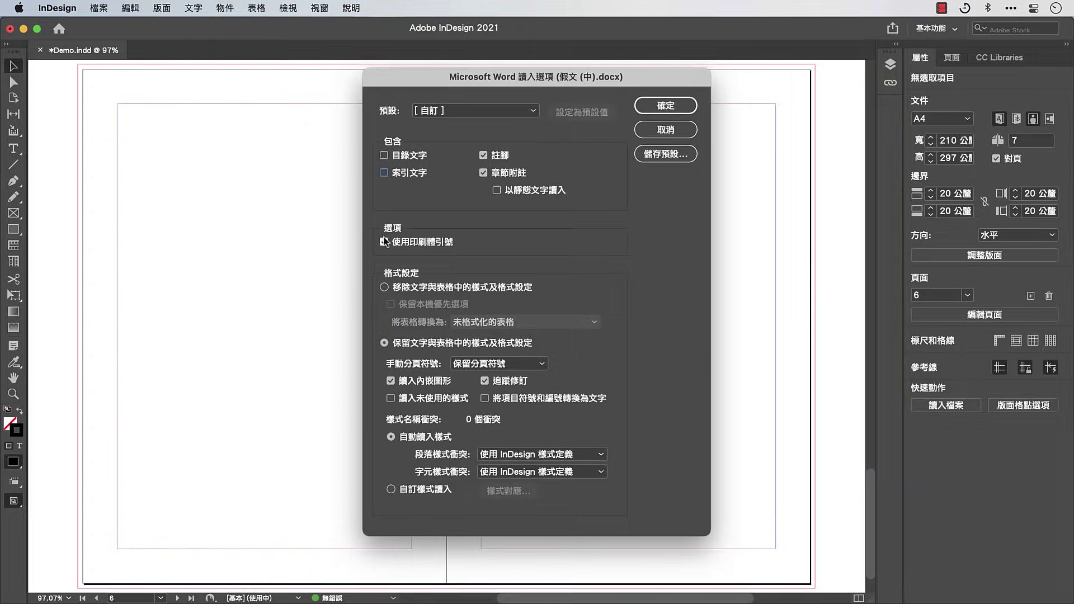
{"action": "left_click", "coordinate": [383, 287]}
{"action": "key", "text": "Return"}
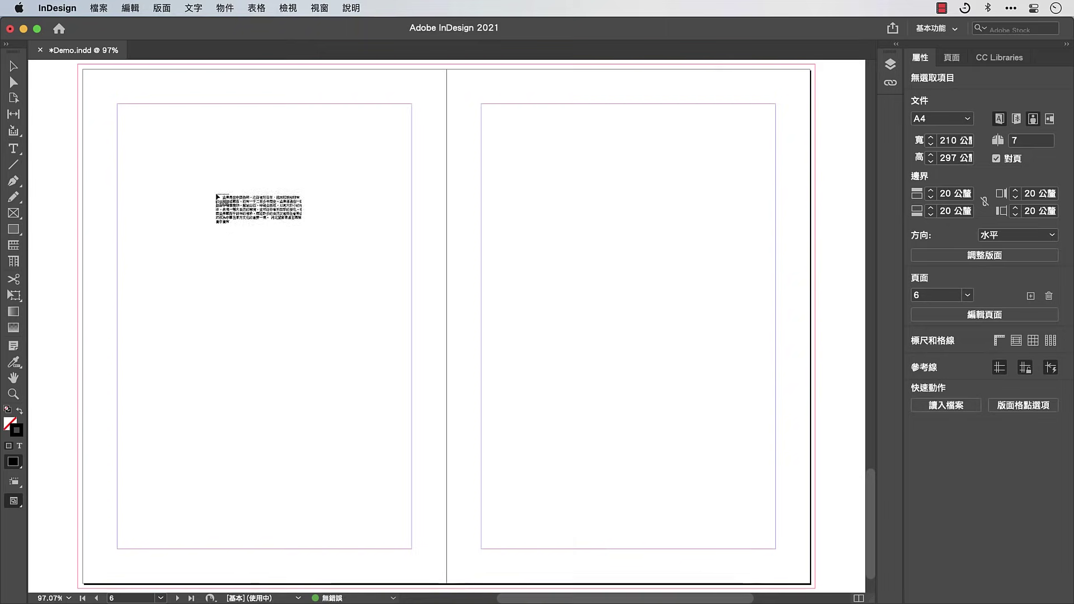
Place the imported text within page 6's margins and thread its overset text into page 7's margin area
{"action": "left_click", "coordinate": [119, 105]}
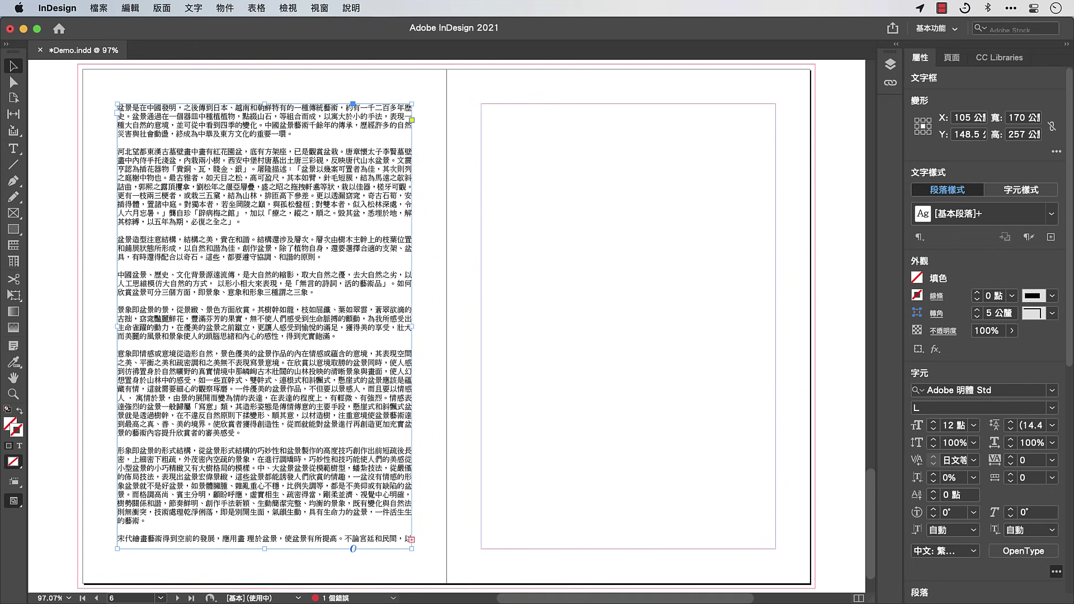
{"action": "left_click", "coordinate": [411, 539]}
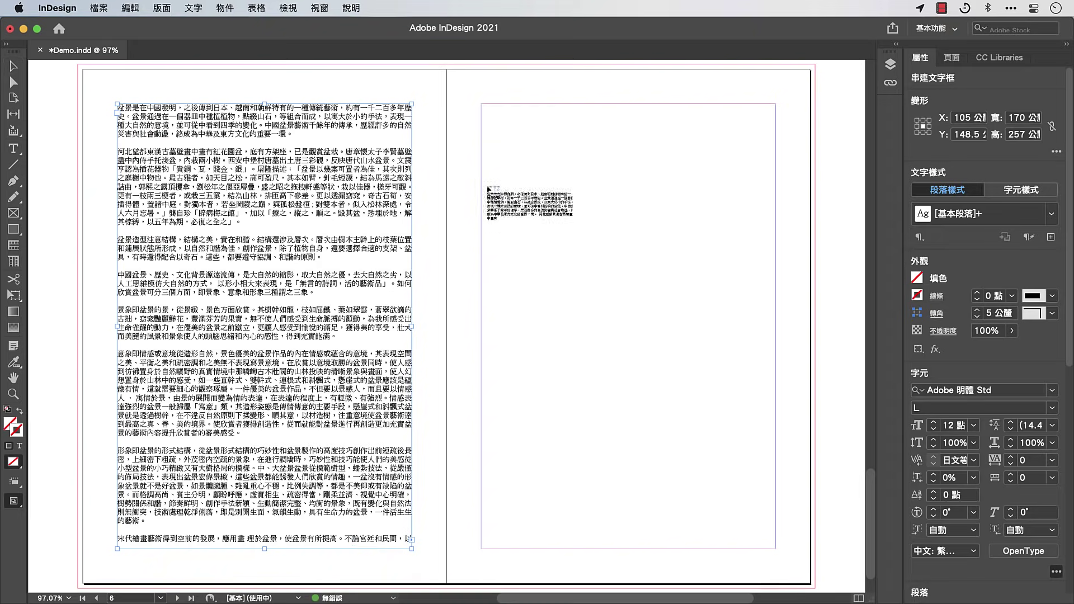
{"action": "left_click", "coordinate": [482, 105]}
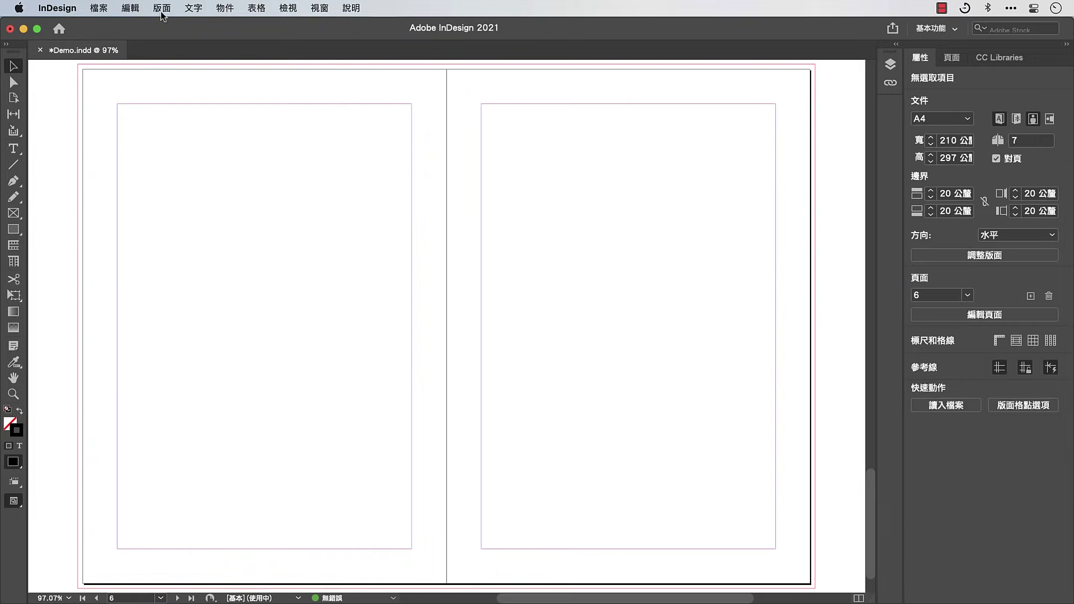
Set the margins and columns of pages 6 and 7 to a two-column layout
{"action": "left_click", "coordinate": [162, 8]}
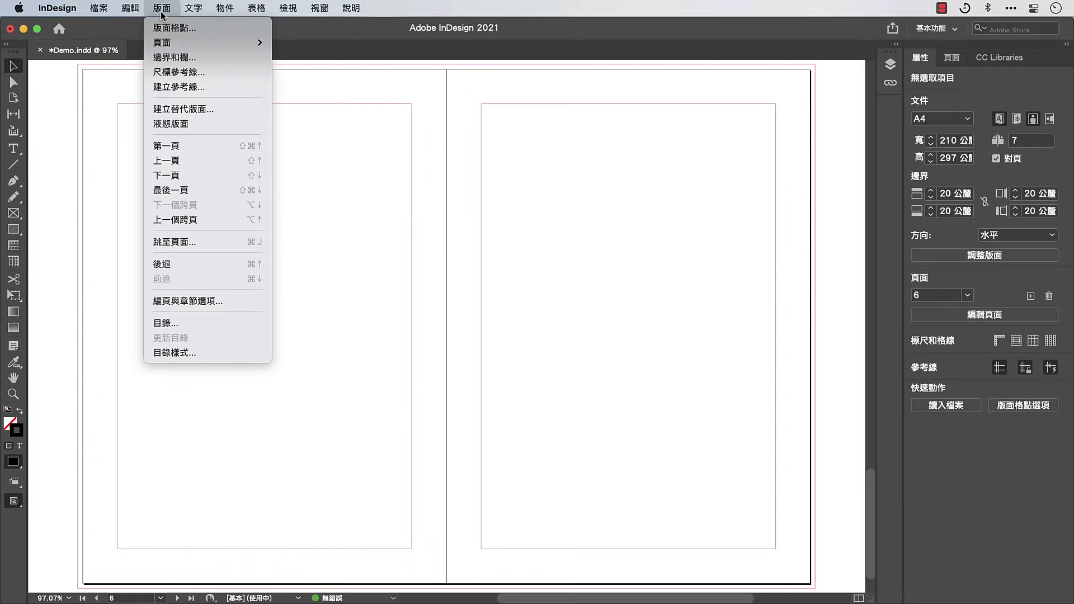
{"action": "left_click", "coordinate": [173, 57]}
{"action": "left_click", "coordinate": [340, 236]}
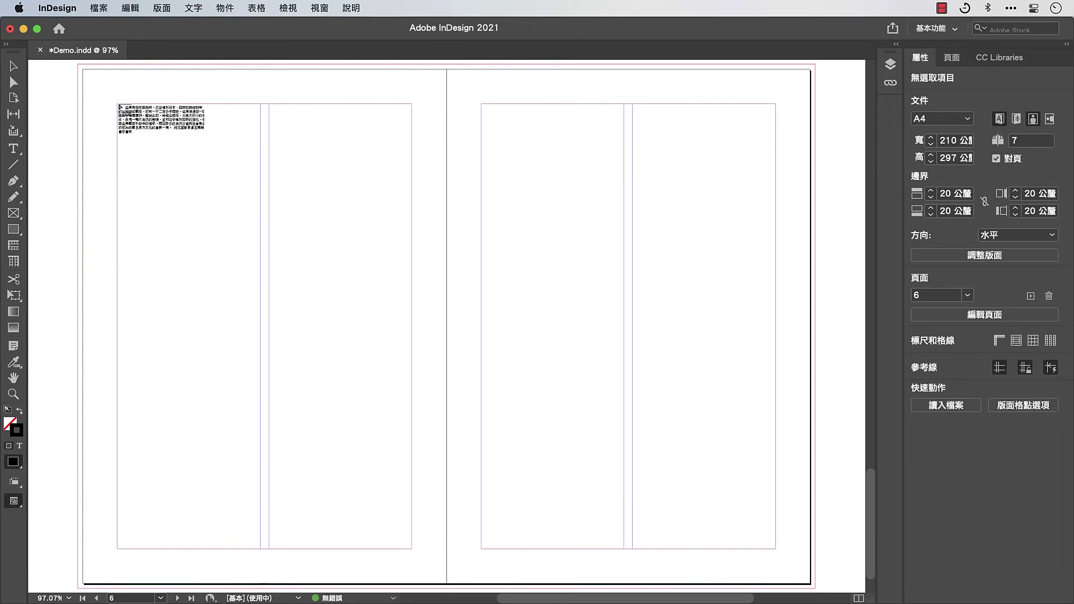
Autoflow the imported text from page 6's first column, check it through page 8, and undo the flow and the two-column layout
{"action": "left_click", "coordinate": [119, 107], "text": "shift"}
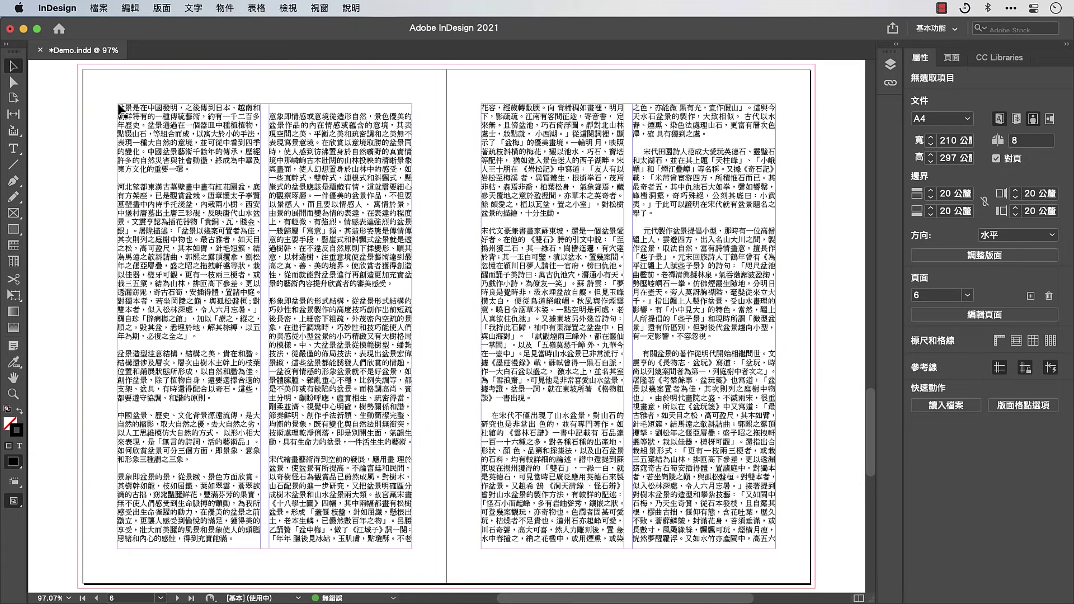
{"action": "scroll", "coordinate": [447, 324], "scroll_direction": "down", "scroll_amount": 10}
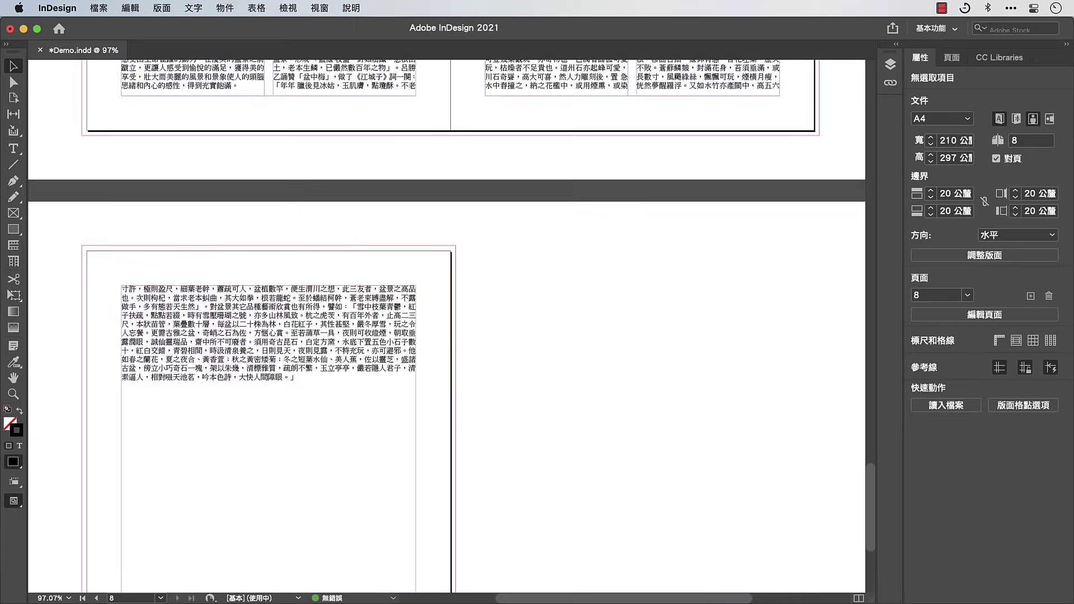
{"action": "scroll", "coordinate": [447, 324], "scroll_direction": "down", "scroll_amount": 4}
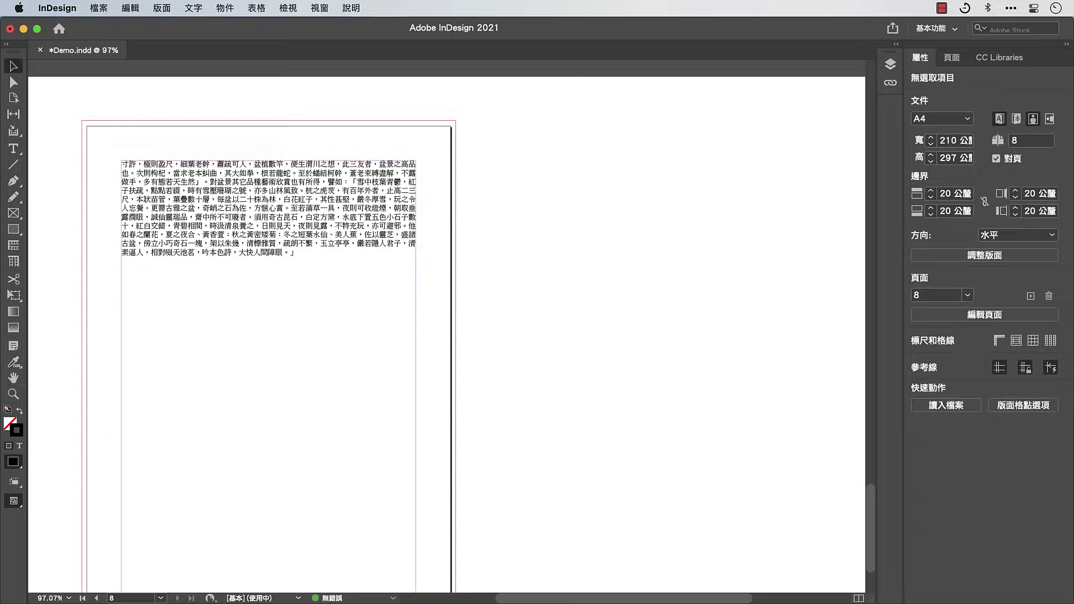
{"action": "key", "text": "super+z"}
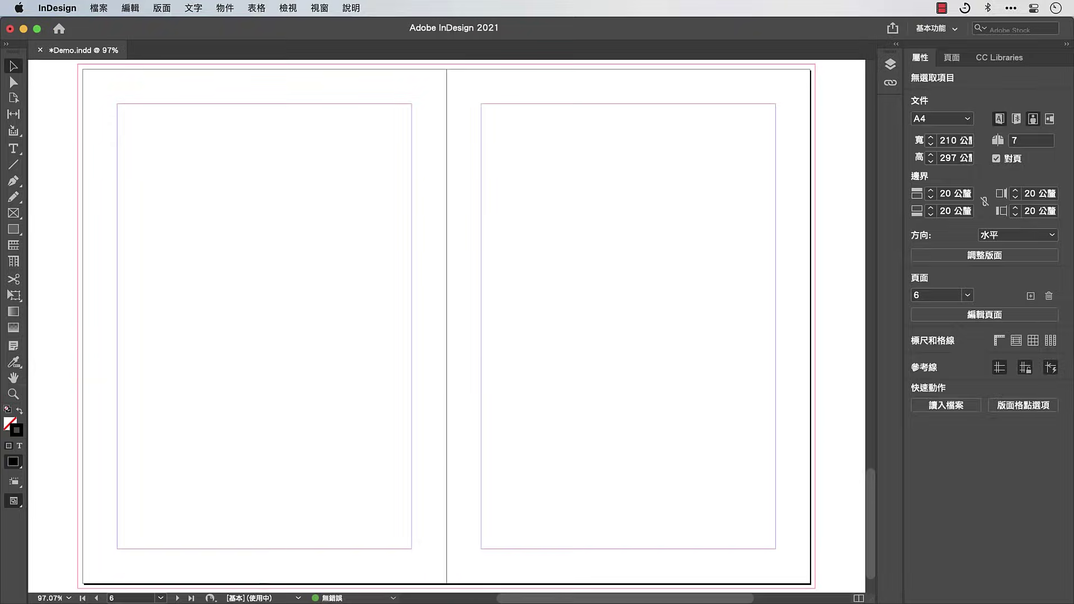
Place 假文 (中).docx with grid format applied (套用格點格式) in a frame about 85 mm wide and 123 mm high on page 6
{"action": "key", "text": "super+d"}
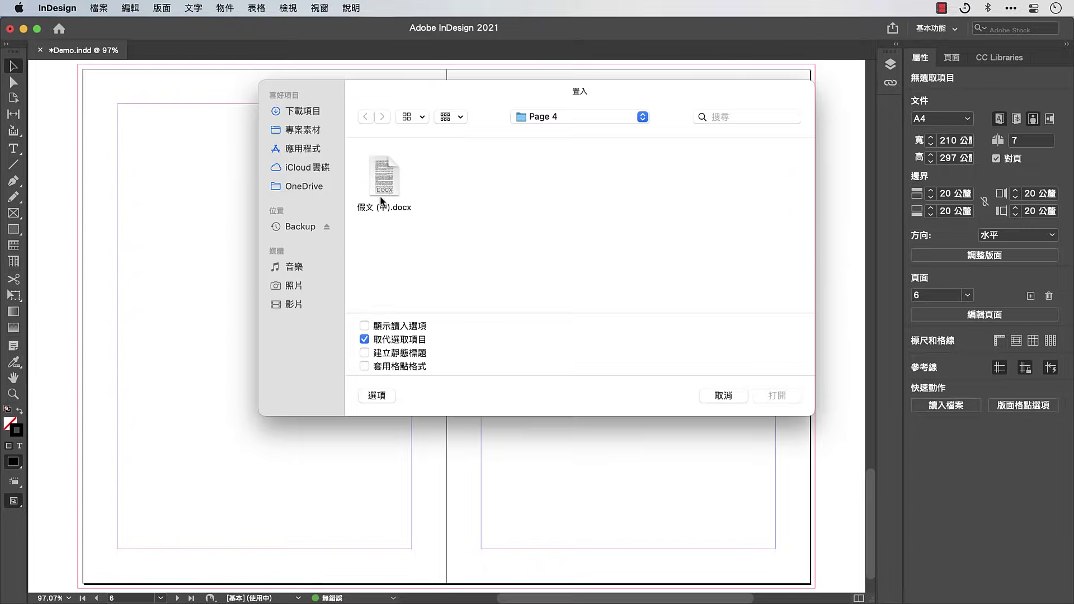
{"action": "left_click", "coordinate": [384, 184]}
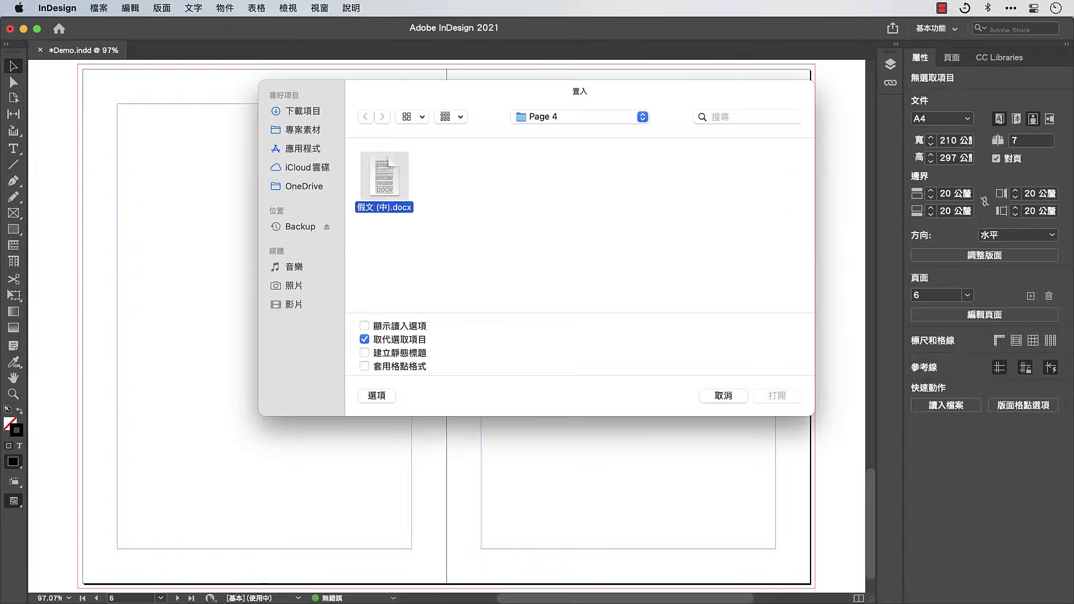
{"action": "left_click", "coordinate": [368, 365]}
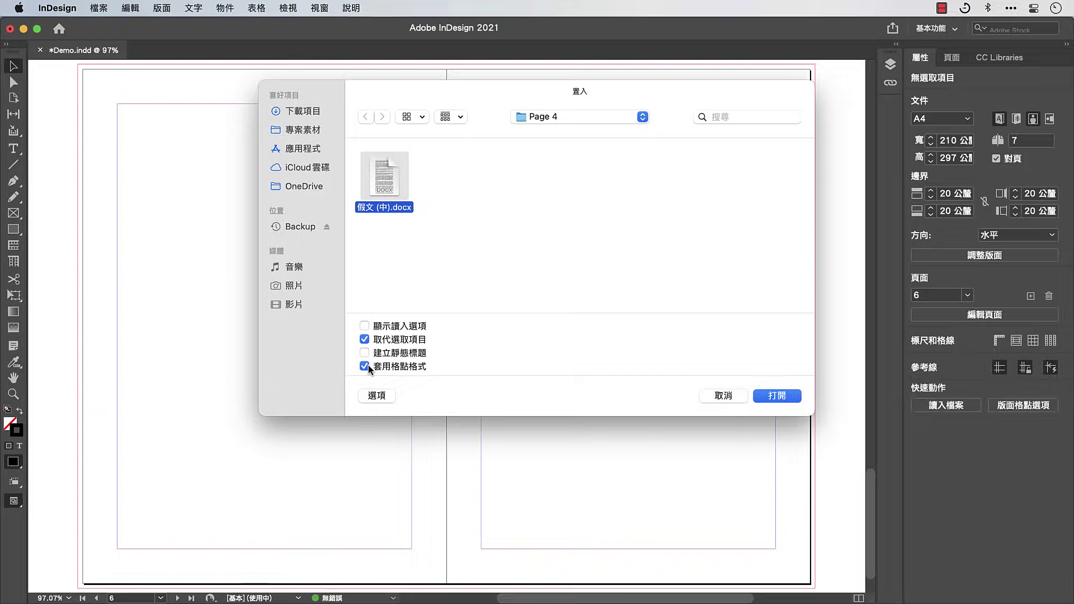
{"action": "key", "text": "Return"}
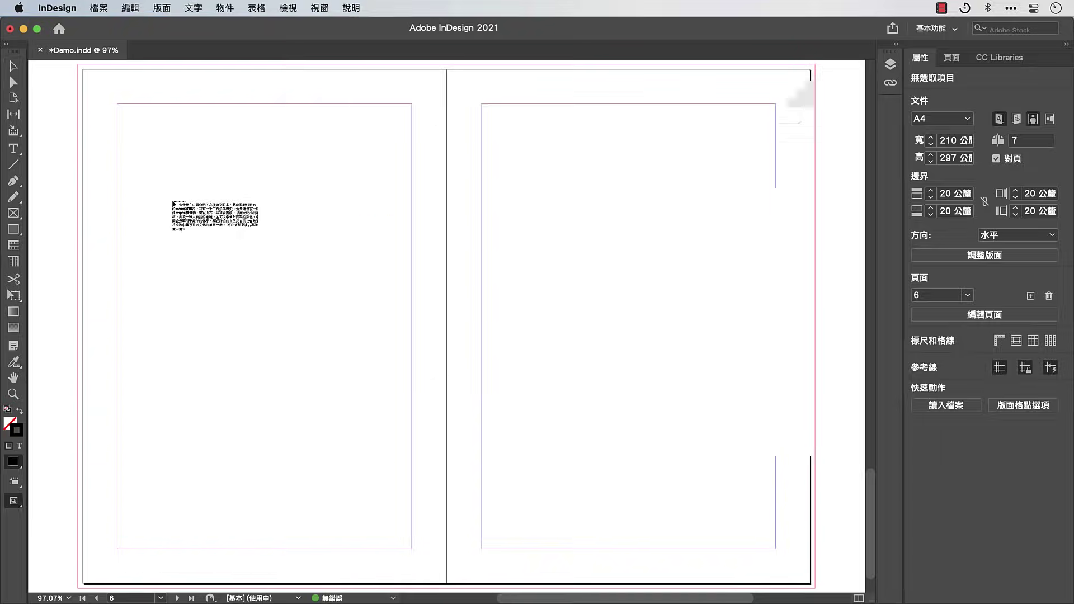
{"action": "left_click_drag", "start_coordinate": [162, 194], "coordinate": [310, 408]}
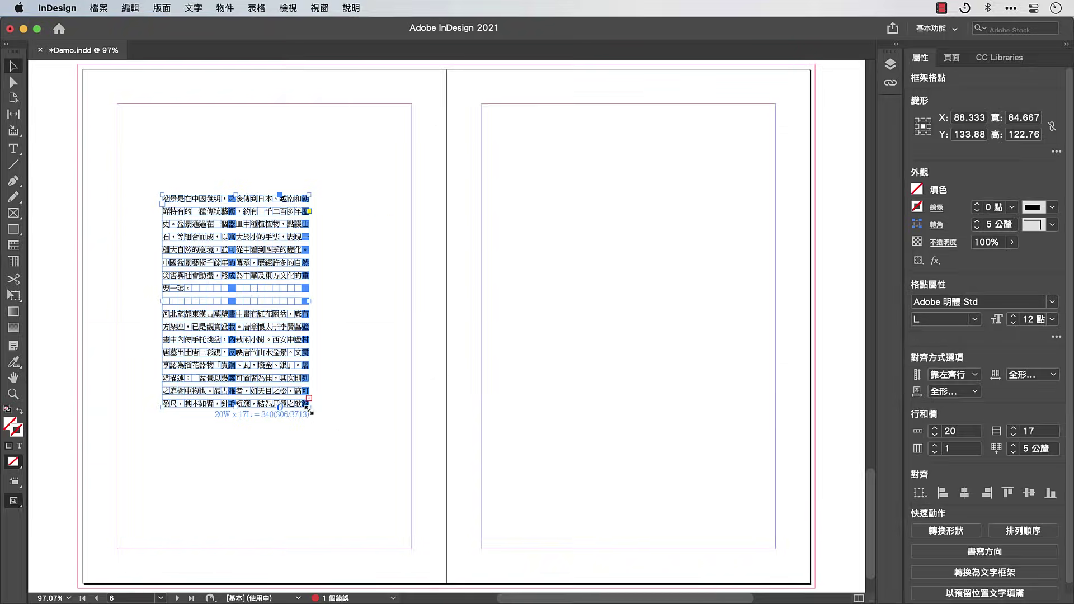
Set the frame grid to 23 characters per line and 20 lines, and increase its number of columns
{"action": "left_click", "coordinate": [936, 430]}
{"action": "left_click", "coordinate": [935, 430]}
{"action": "left_click", "coordinate": [935, 429]}
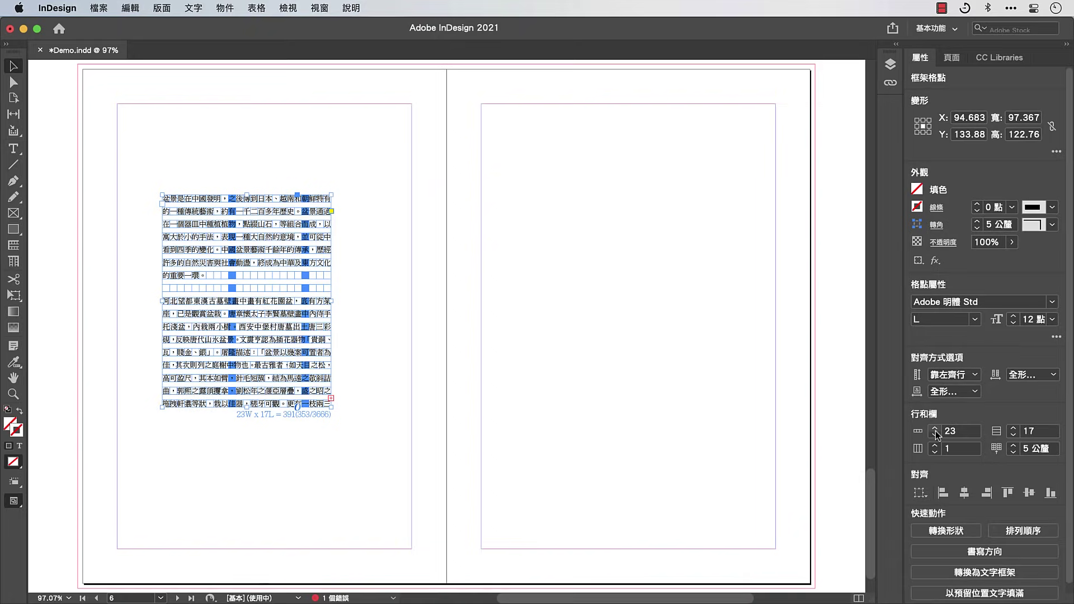
{"action": "left_click", "coordinate": [1013, 428]}
{"action": "left_click", "coordinate": [1014, 428]}
{"action": "left_click", "coordinate": [1013, 428]}
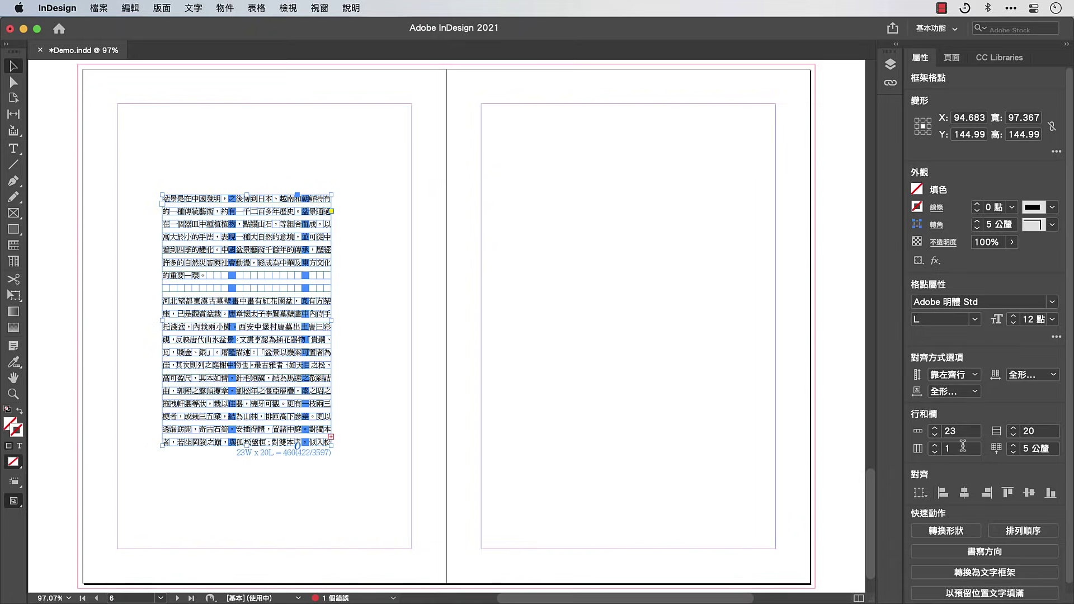
{"action": "left_click", "coordinate": [935, 446]}
{"action": "left_click", "coordinate": [935, 445]}
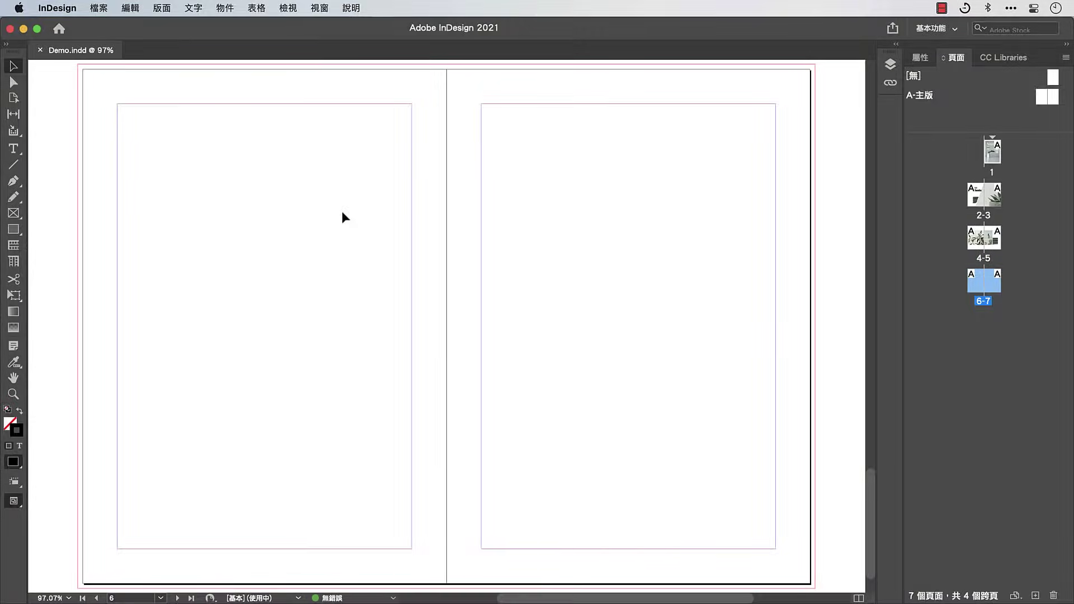
Create guides on pages 6 and 7 with 6 rows and 3 columns, fitted to the margins with 5 mm gutters
{"action": "left_click", "coordinate": [163, 9]}
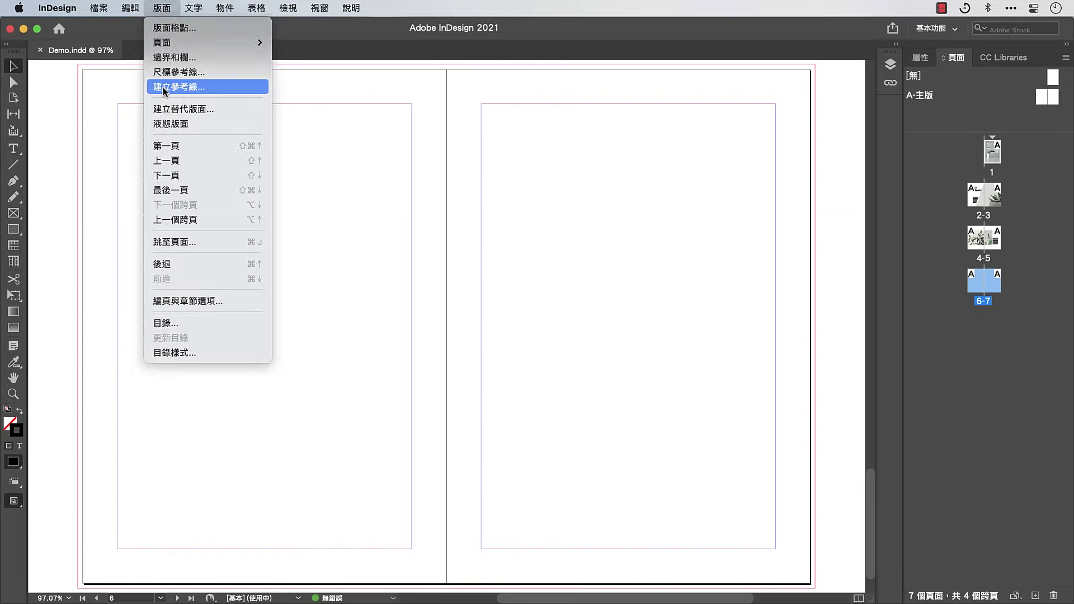
{"action": "left_click", "coordinate": [164, 88]}
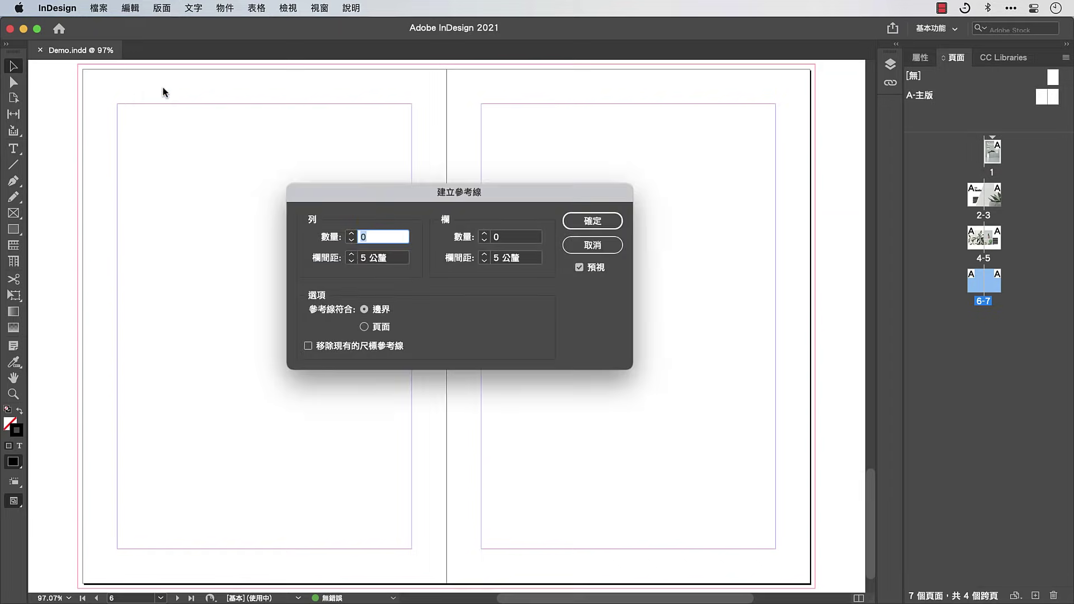
{"action": "left_click", "coordinate": [351, 234]}
{"action": "left_click", "coordinate": [351, 235]}
{"action": "left_click", "coordinate": [351, 234]}
{"action": "left_click", "coordinate": [352, 235]}
{"action": "left_click", "coordinate": [351, 234]}
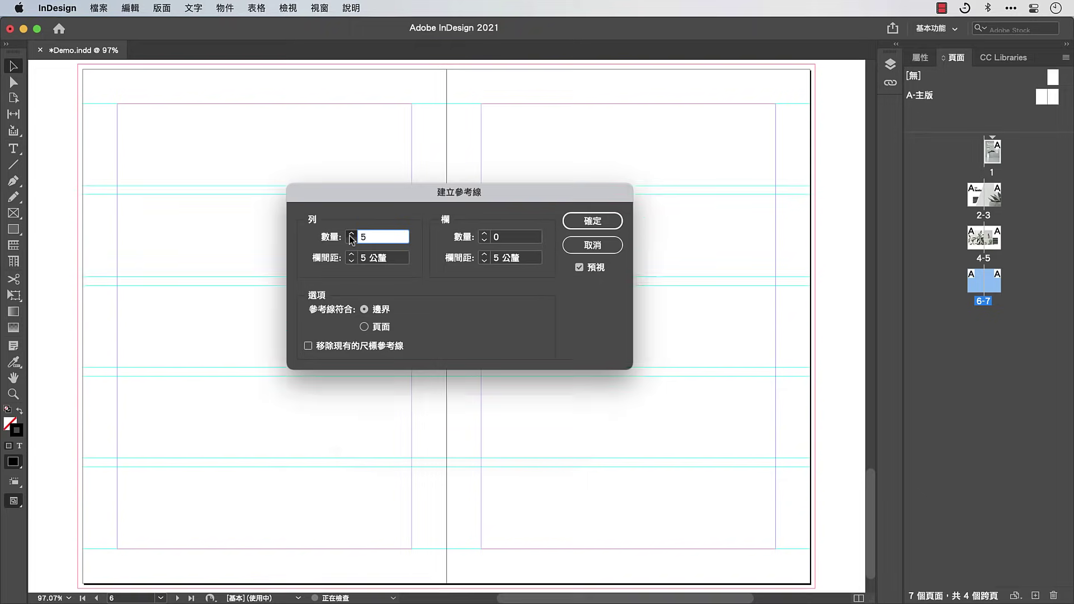
{"action": "left_click", "coordinate": [352, 234]}
{"action": "left_click", "coordinate": [484, 235]}
{"action": "left_click", "coordinate": [485, 234]}
{"action": "left_click", "coordinate": [485, 235]}
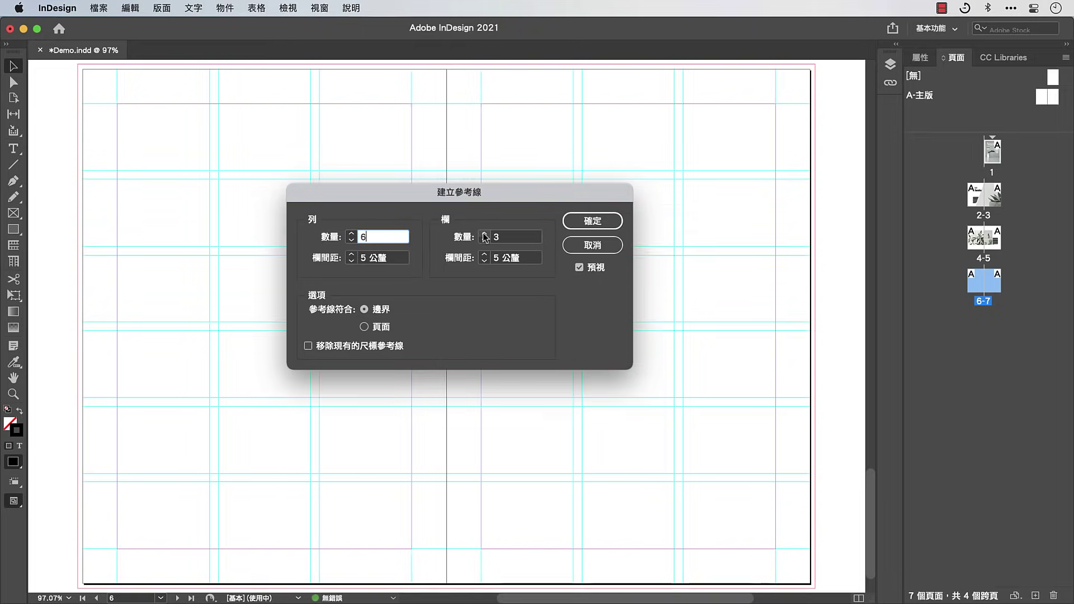
{"action": "left_click", "coordinate": [569, 226]}
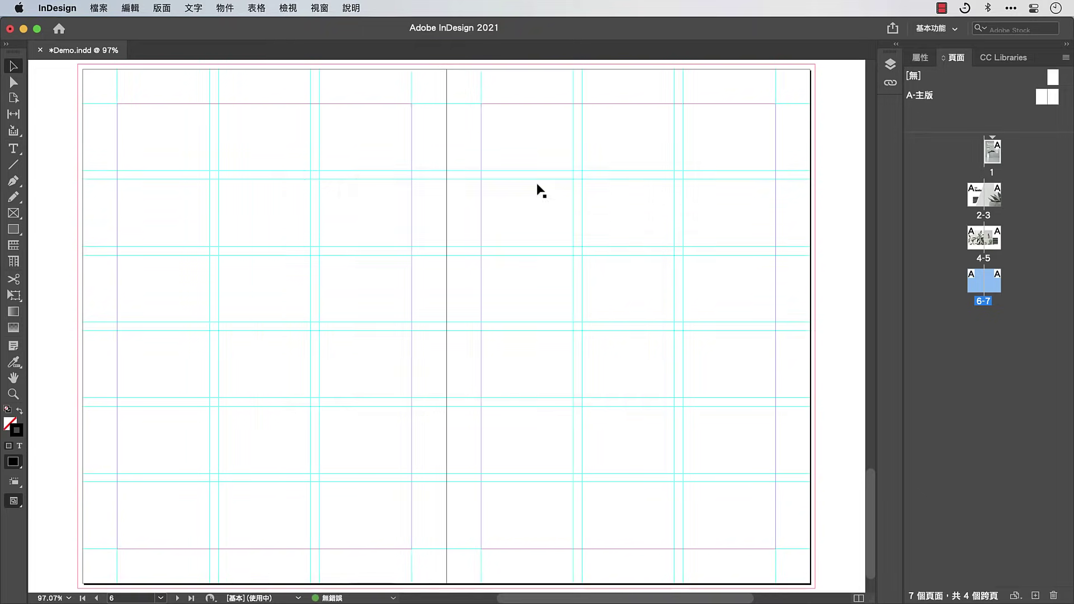
Try moving a horizontal guide on page 7, undo the move, and lock the guides
{"action": "left_click_drag", "start_coordinate": [535, 180], "coordinate": [538, 205]}
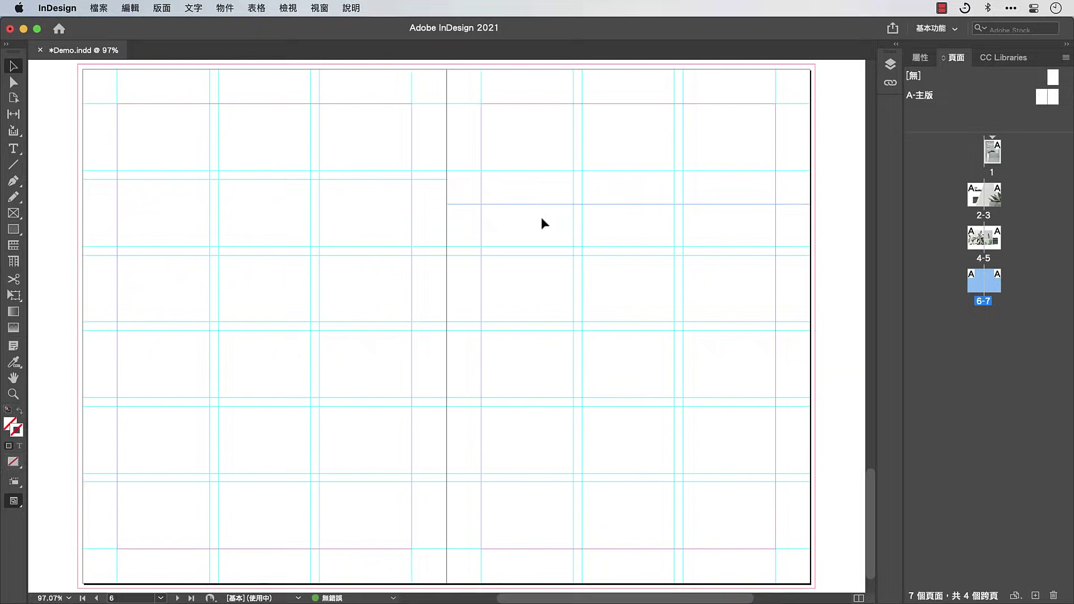
{"action": "key", "text": "super+z"}
{"action": "left_click", "coordinate": [288, 8]}
{"action": "mouse_move", "coordinate": [413, 317]}
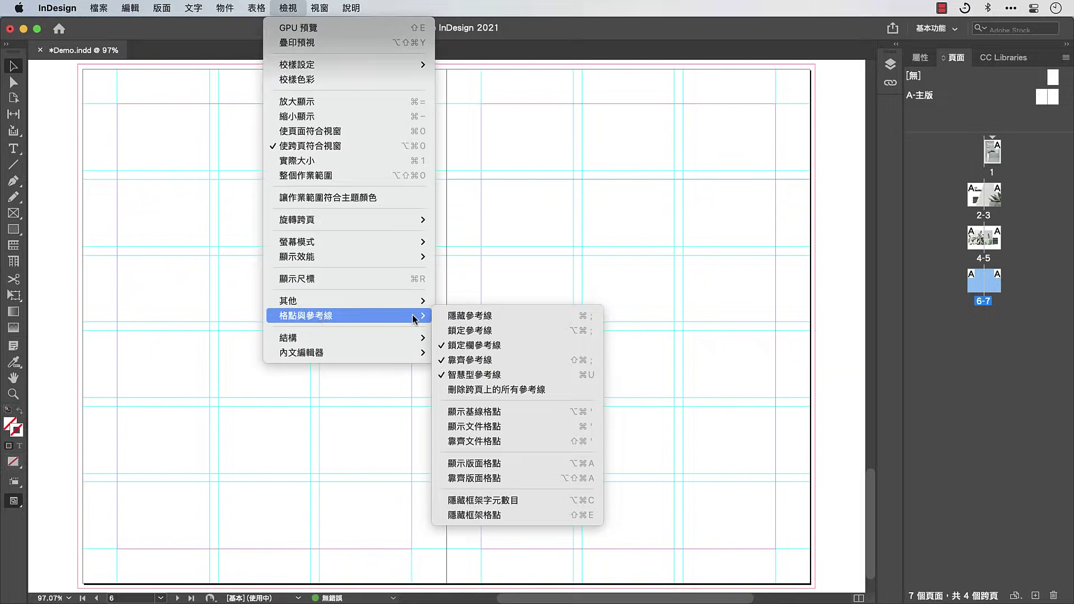
{"action": "left_click", "coordinate": [470, 331]}
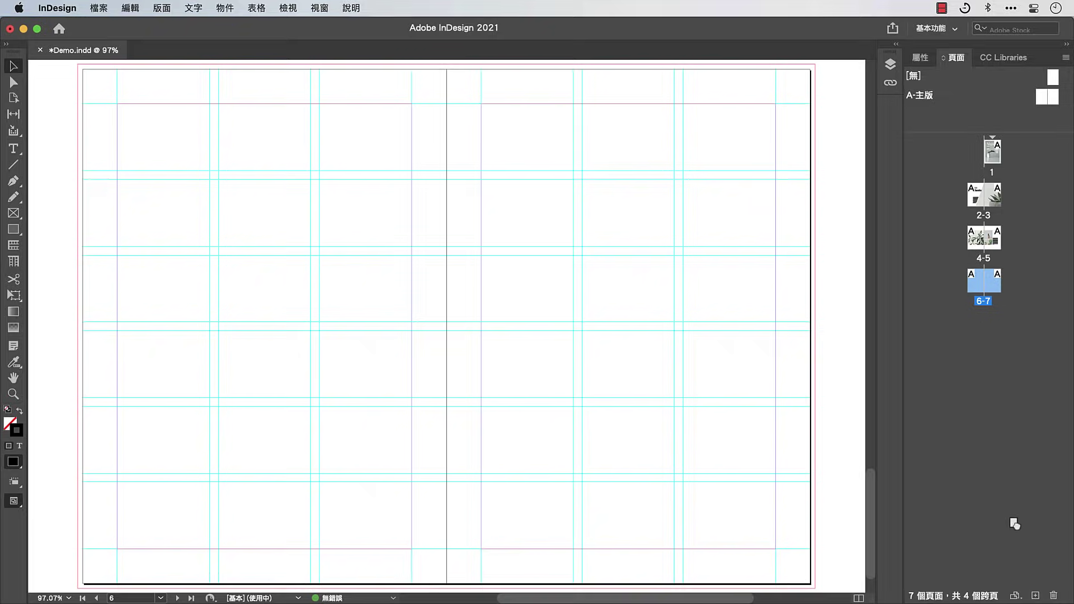
Add spread 8-9, and draw rectangular picture frames along the guides on pages 6 and 7 and across the lower part of spread 8-9 to the bleed
{"action": "left_click", "coordinate": [1035, 596]}
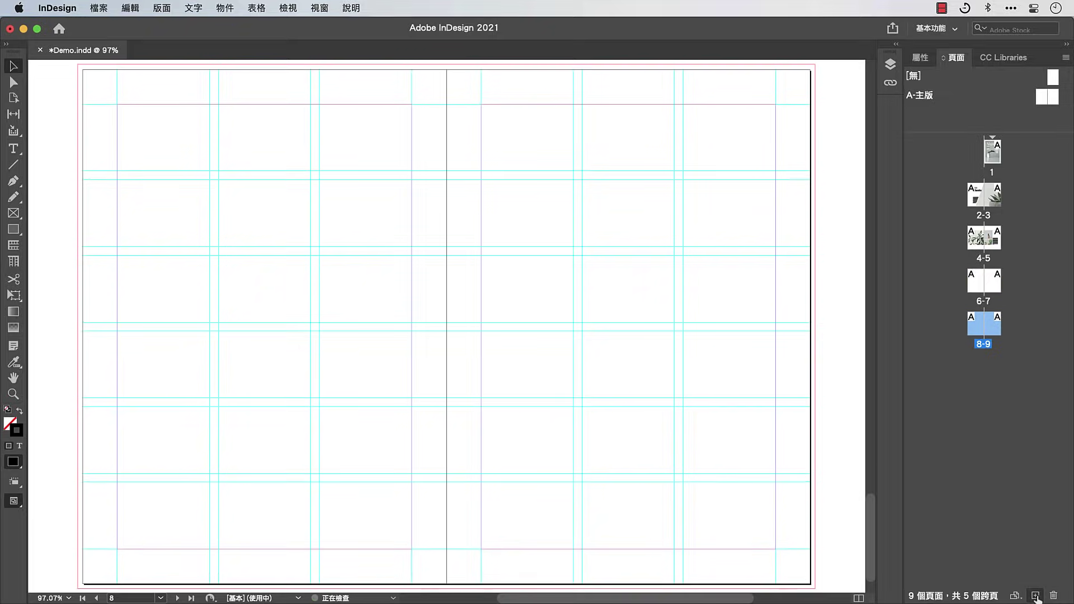
{"action": "double_click", "coordinate": [983, 301]}
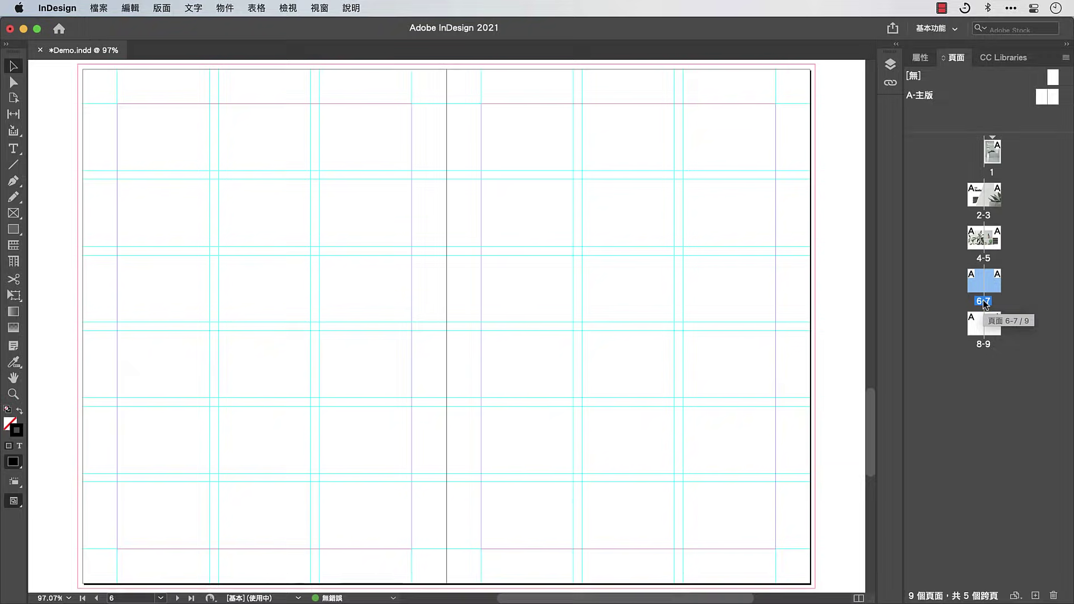
{"action": "left_click", "coordinate": [14, 215]}
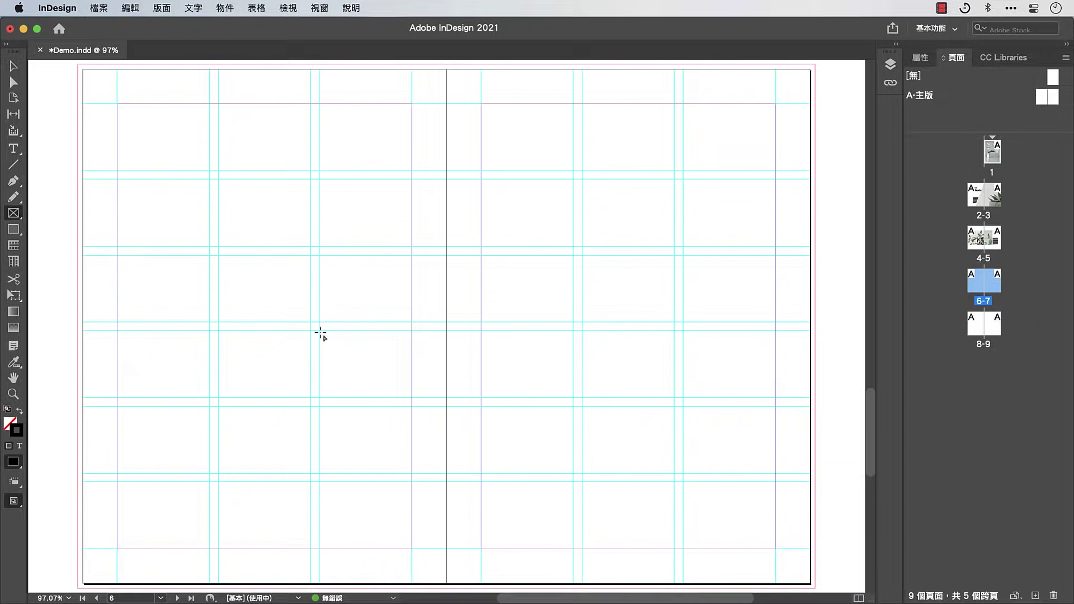
{"action": "left_click_drag", "start_coordinate": [319, 330], "coordinate": [411, 474]}
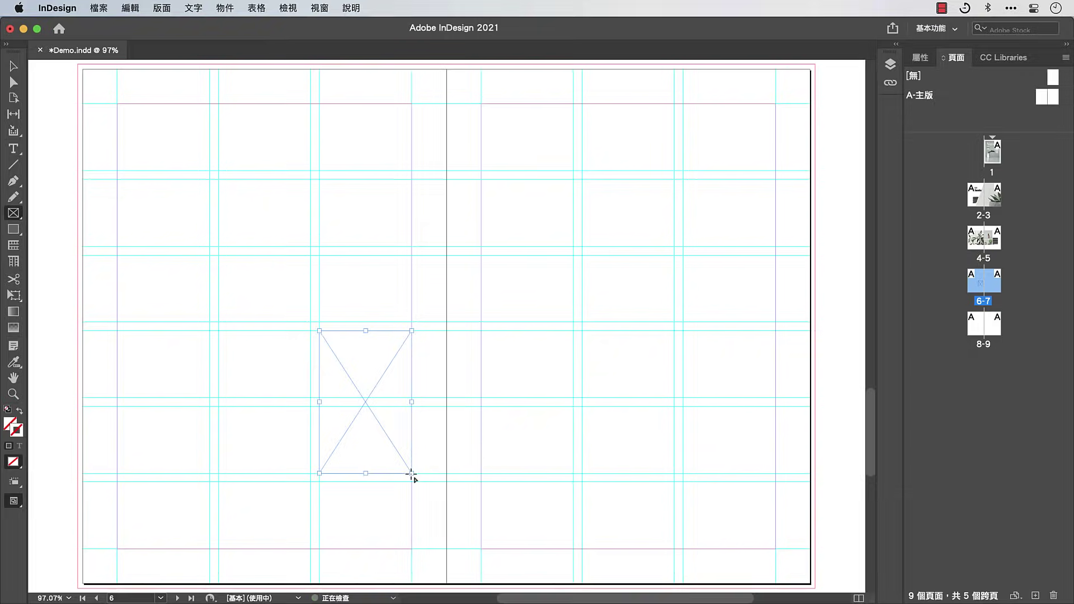
{"action": "left_click_drag", "start_coordinate": [581, 104], "coordinate": [775, 398]}
{"action": "scroll", "coordinate": [775, 398], "scroll_direction": "down", "scroll_amount": 10}
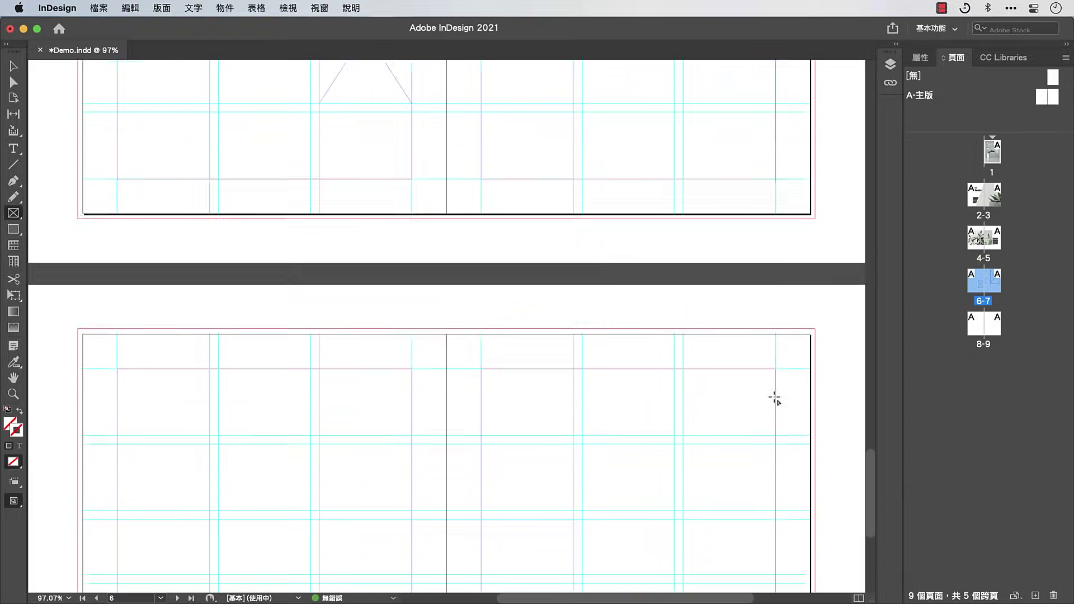
{"action": "left_click_drag", "start_coordinate": [79, 254], "coordinate": [815, 588]}
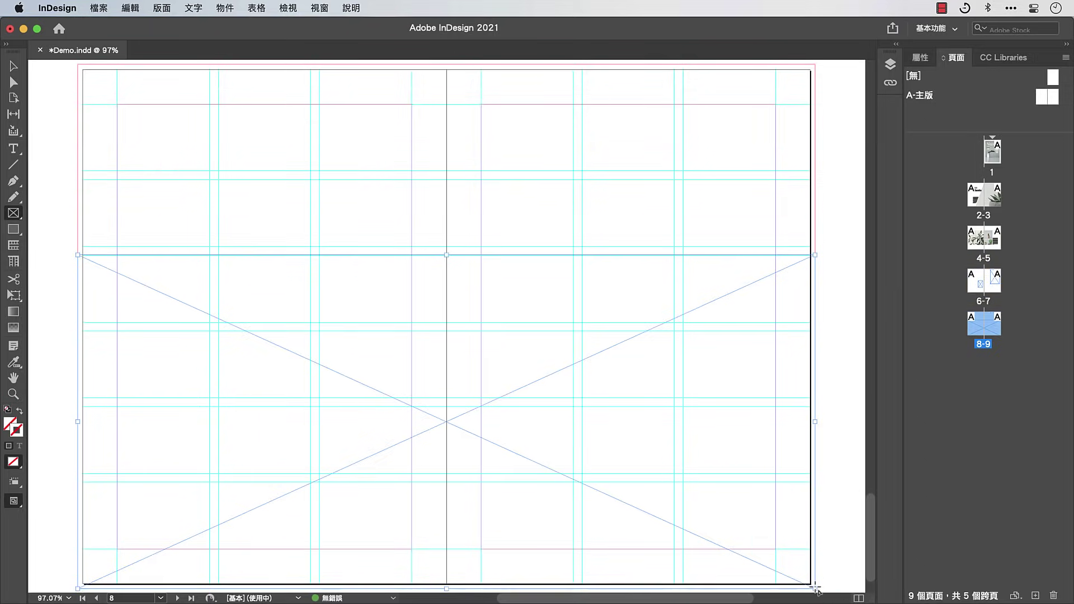
Draw text frames along the guides in the upper part of page 8 and around the picture frames on pages 6 and 7
{"action": "left_click", "coordinate": [16, 149]}
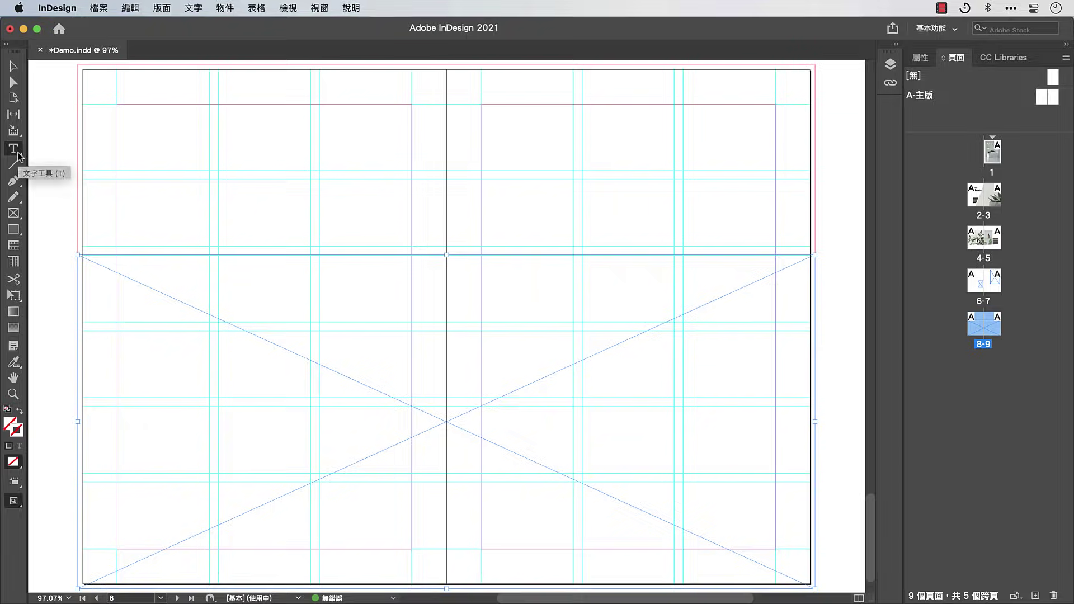
{"action": "left_click_drag", "start_coordinate": [117, 104], "coordinate": [412, 242]}
{"action": "key", "text": "alt+Page_Up"}
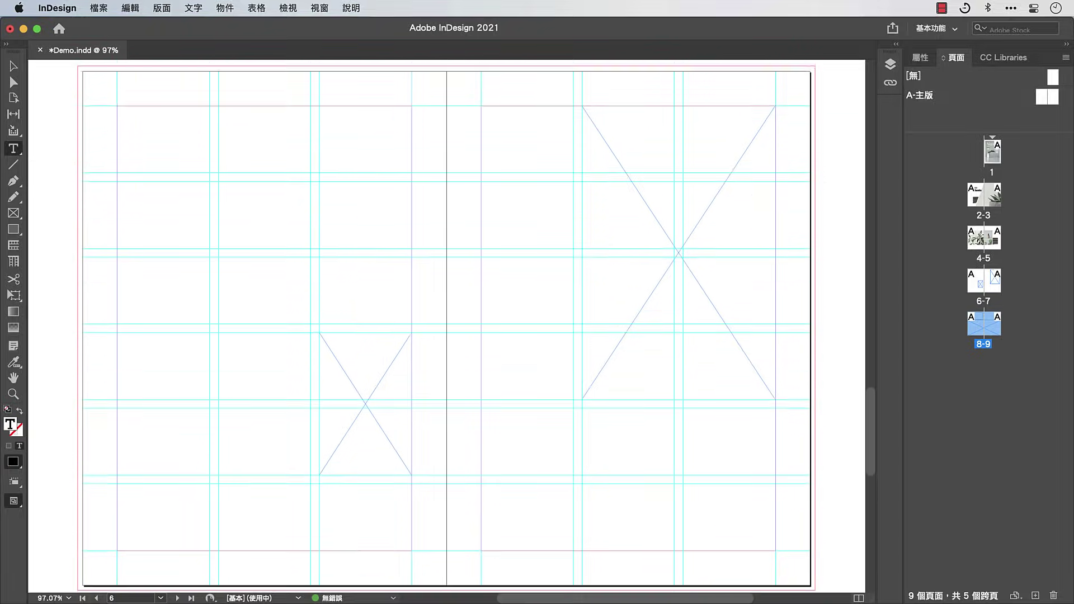
{"action": "mouse_move", "coordinate": [118, 177]}
{"action": "left_mouse_down"}
{"action": "mouse_move", "coordinate": [299, 280]}
{"action": "mouse_move", "coordinate": [412, 324]}
{"action": "left_mouse_up"}
{"action": "mouse_move", "coordinate": [117, 331]}
{"action": "left_mouse_down"}
{"action": "mouse_move", "coordinate": [311, 539]}
{"action": "mouse_move", "coordinate": [546, 367]}
{"action": "mouse_move", "coordinate": [571, 542]}
{"action": "mouse_move", "coordinate": [657, 477]}
{"action": "mouse_move", "coordinate": [775, 547]}
{"action": "left_mouse_up"}
Hide the guides and toggle the preview screen mode to check the spreads
{"action": "key", "text": "super+semicolon"}
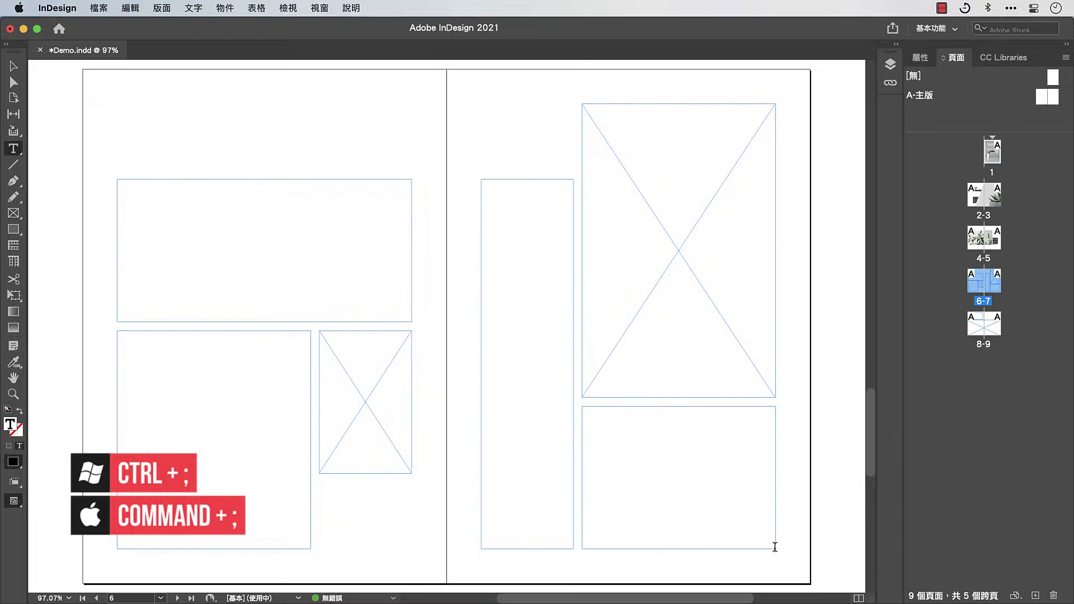
{"action": "key", "text": "Escape"}
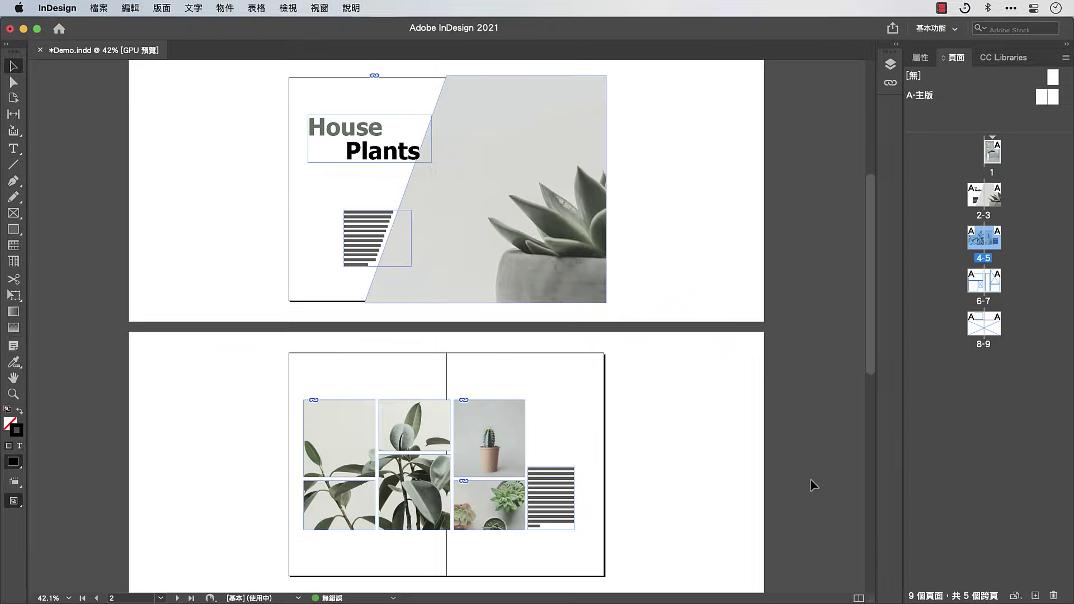
{"action": "key", "text": "w"}
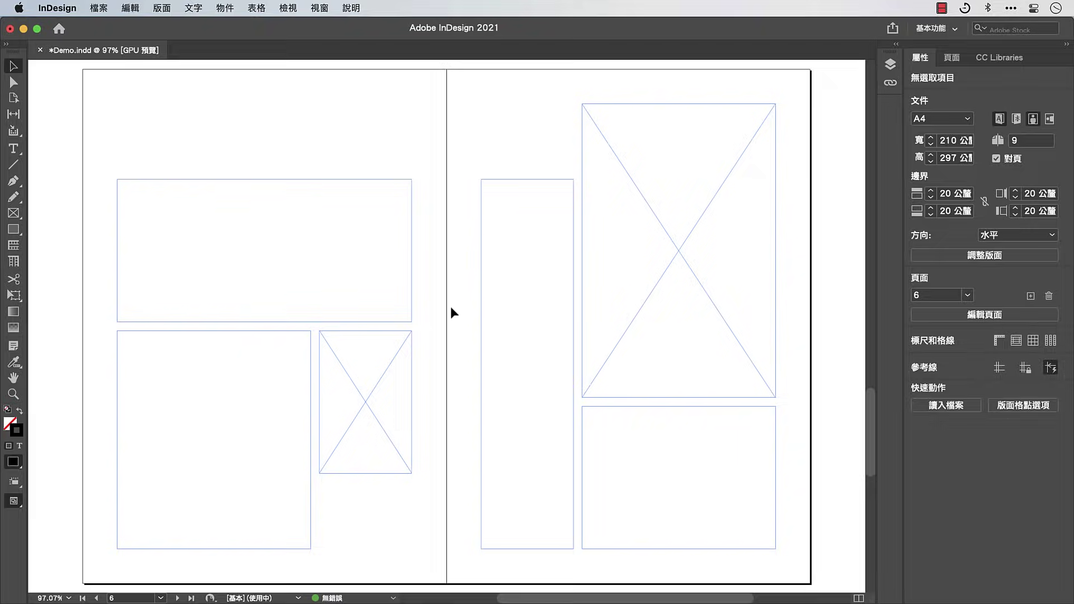
Enter "Indoor" and "Garden" on two lines in page 6's upper text frame and apply the 章節標題 paragraph style
{"action": "double_click", "coordinate": [391, 288]}
{"action": "type", "text": "Indoor"}
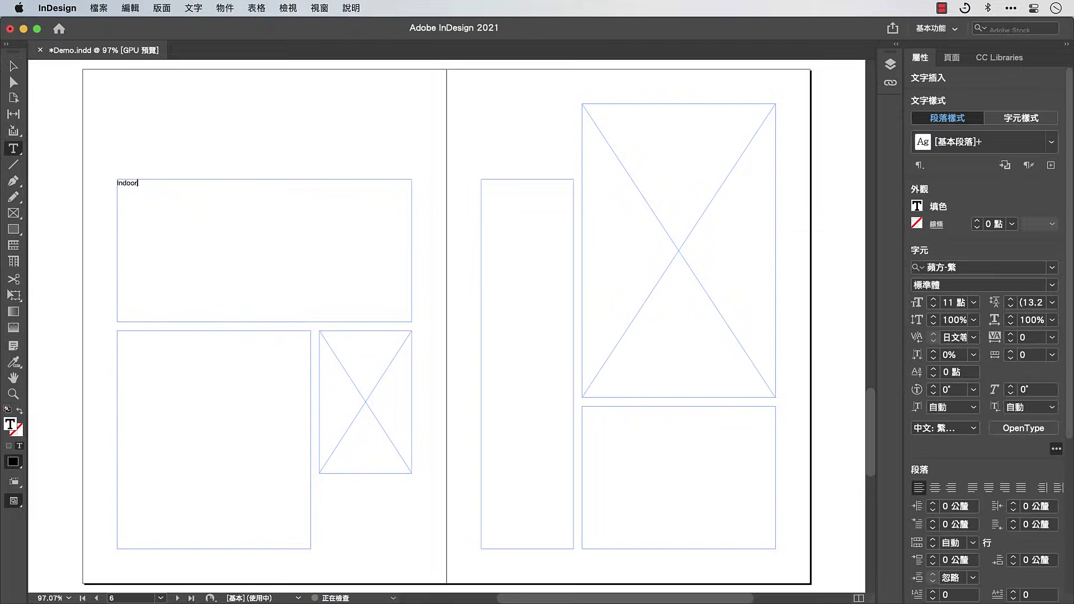
{"action": "key", "text": "Return"}
{"action": "type", "text": "Garden"}
{"action": "key", "text": "super+a"}
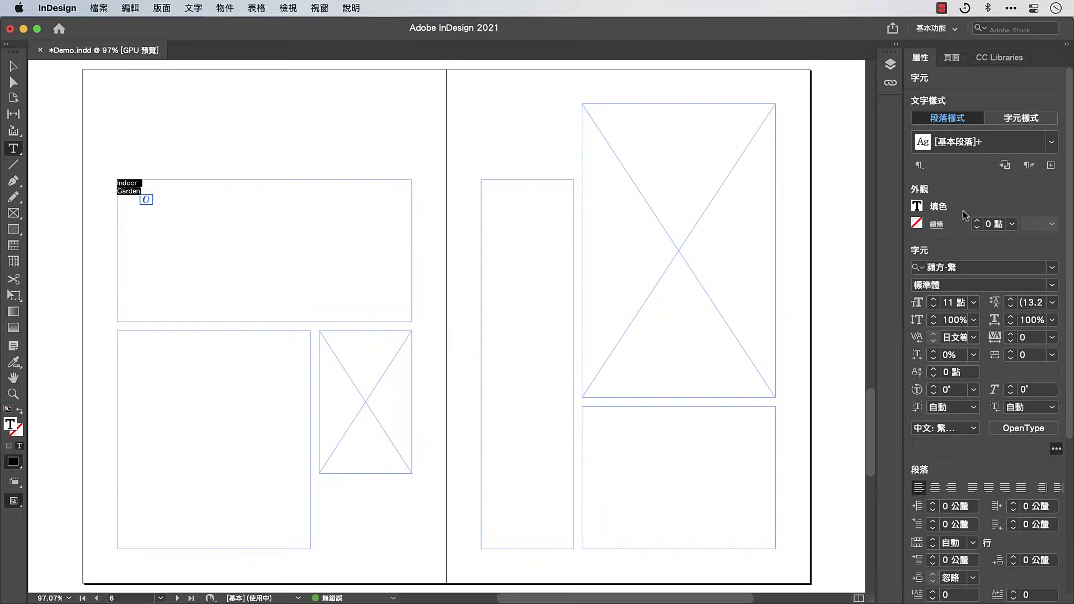
{"action": "left_click", "coordinate": [1052, 142]}
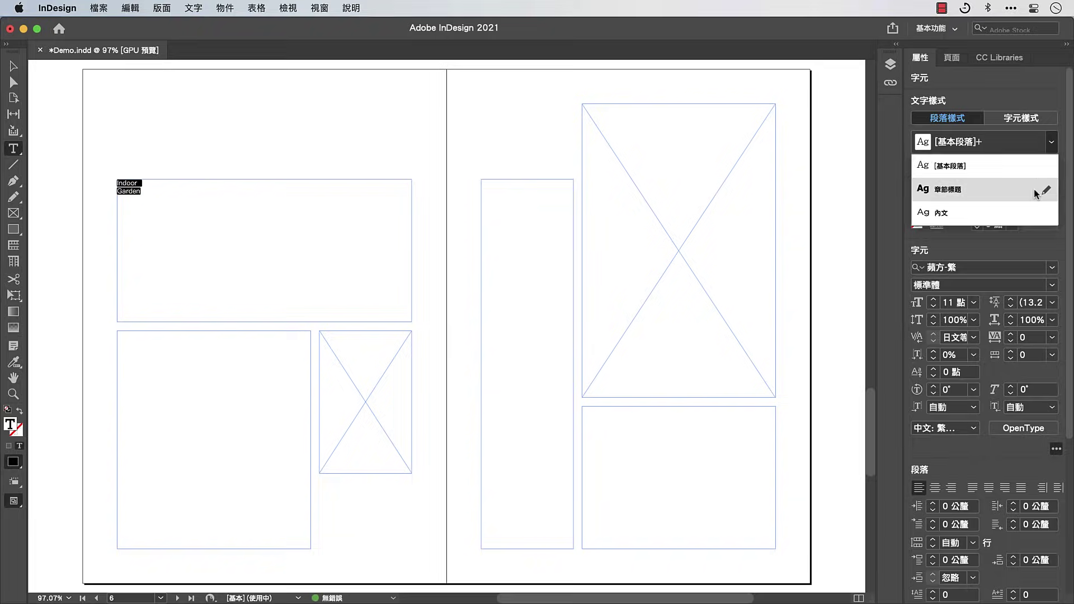
{"action": "left_click", "coordinate": [1036, 192]}
Apply the 綠色標題 character style to the word "Indoor" in page 6's title
{"action": "left_click_drag", "start_coordinate": [306, 207], "coordinate": [118, 207]}
{"action": "left_click", "coordinate": [1021, 118]}
{"action": "left_click", "coordinate": [1051, 146]}
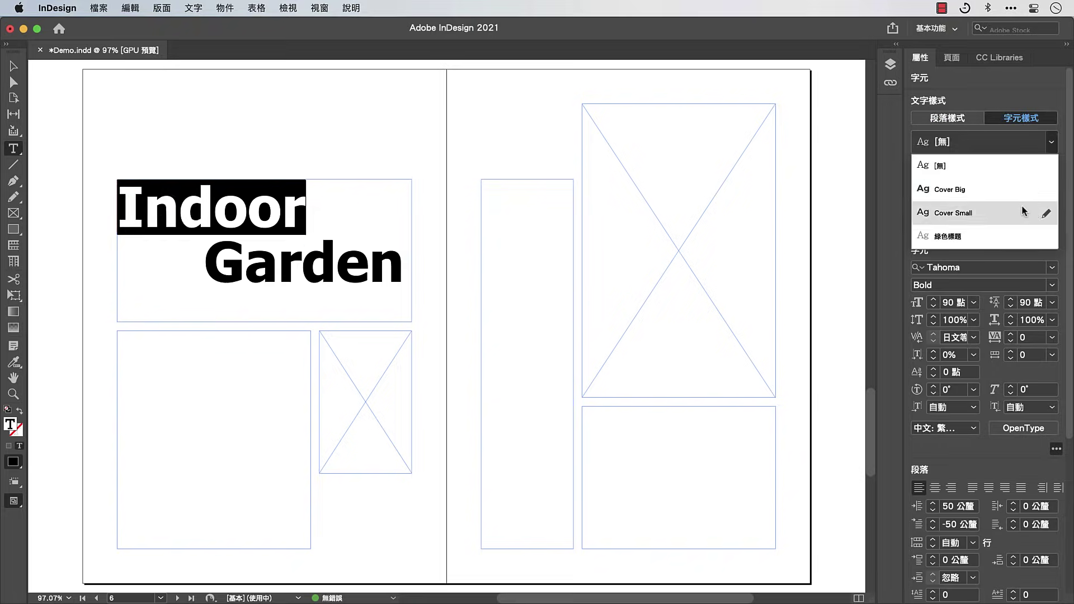
{"action": "left_click", "coordinate": [1006, 232]}
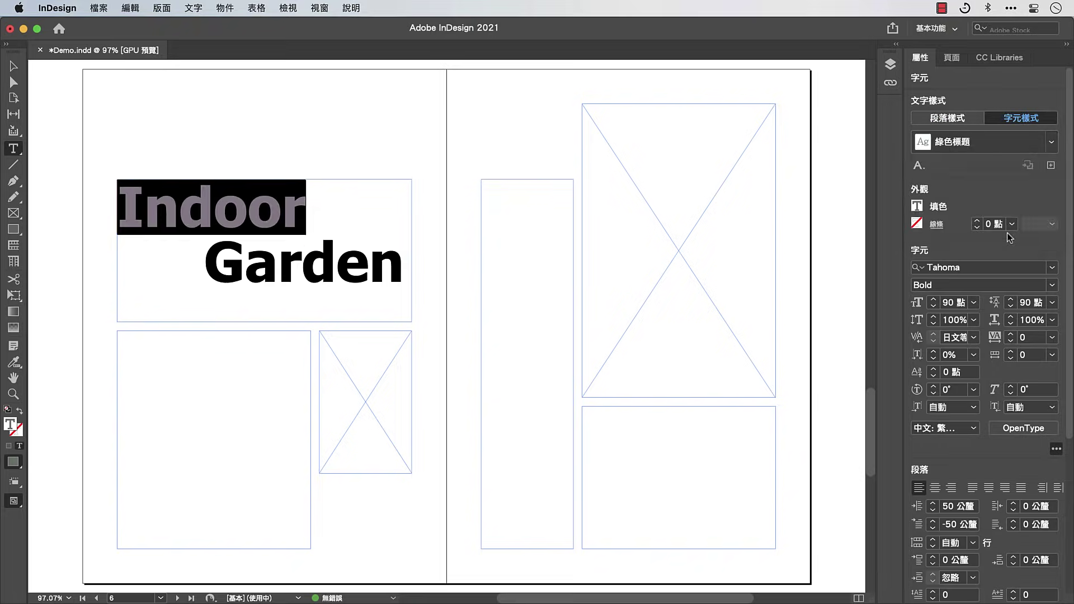
{"action": "key", "text": "Escape"}
Place 假文.docx and flow its text through the empty text frames on pages 6, 7 and 8
{"action": "key", "text": "super+d"}
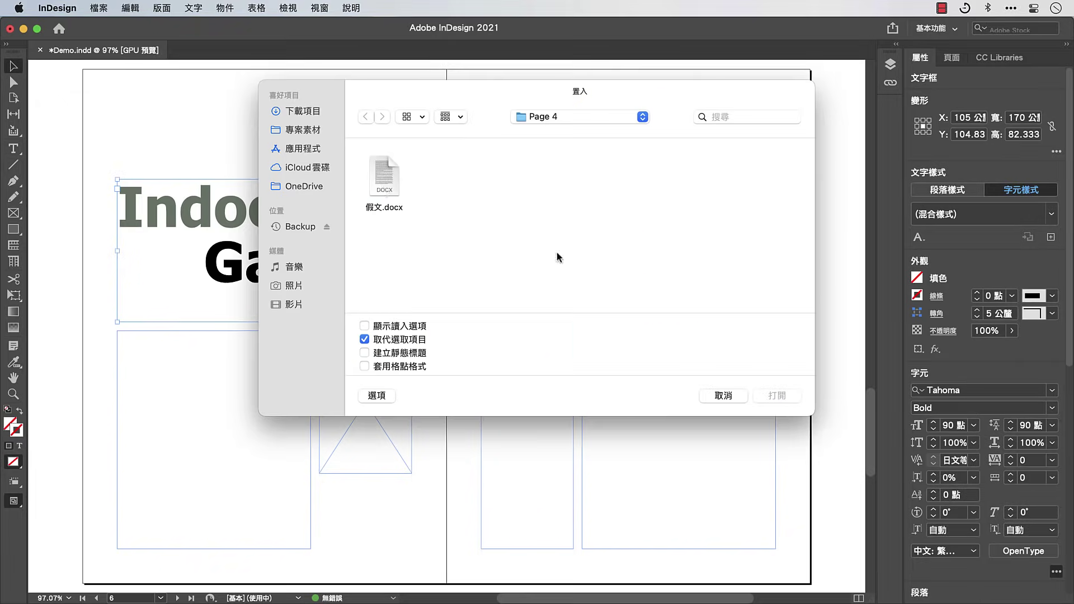
{"action": "left_click", "coordinate": [383, 190]}
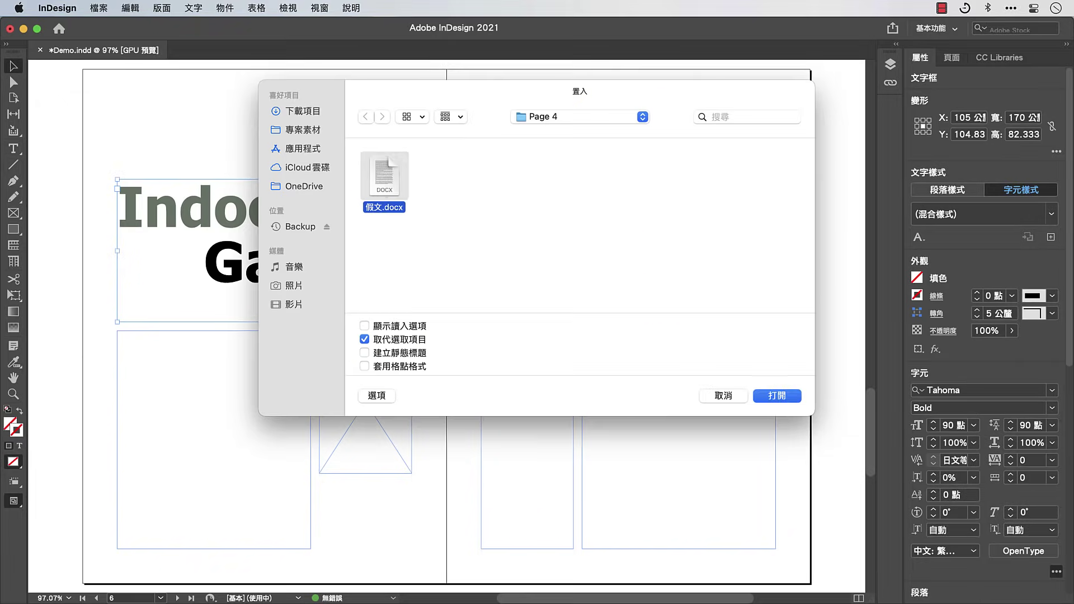
{"action": "double_click", "coordinate": [383, 188]}
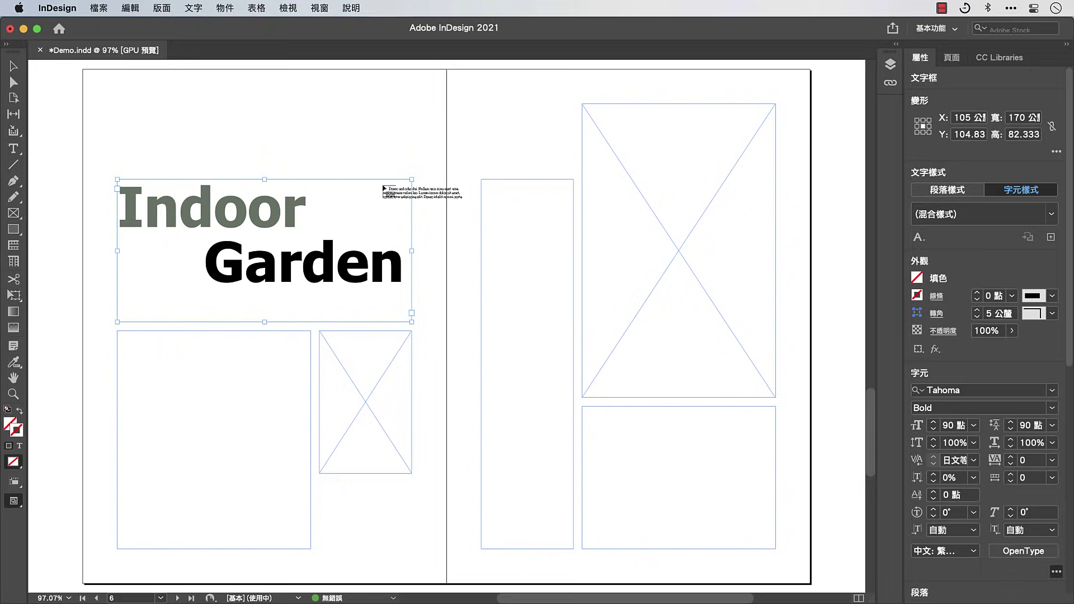
{"action": "left_click", "coordinate": [220, 364]}
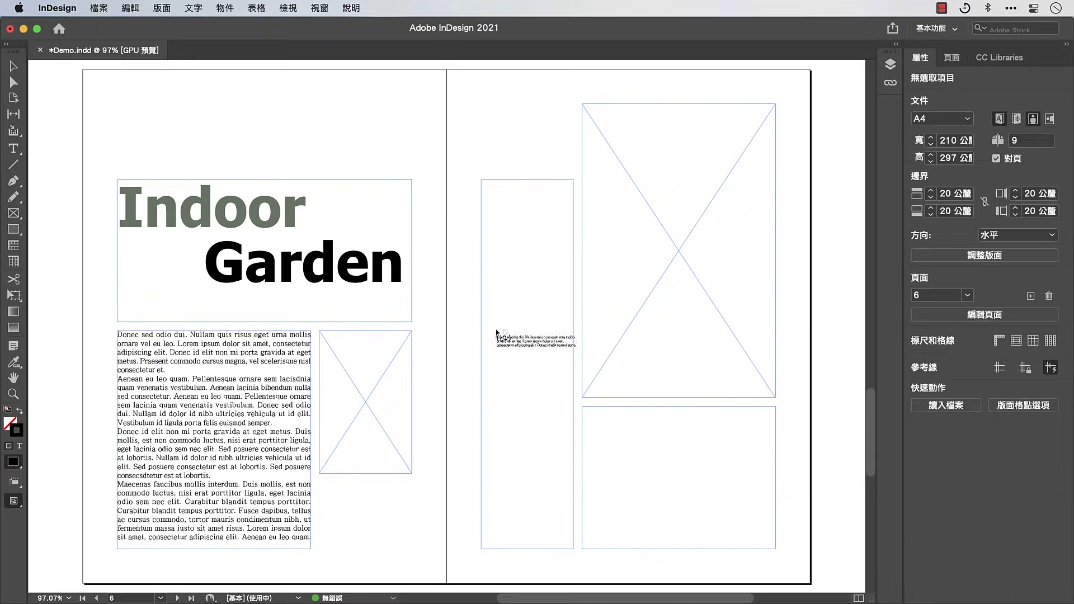
{"action": "left_click", "coordinate": [515, 311]}
{"action": "left_click", "coordinate": [655, 436]}
{"action": "scroll", "coordinate": [655, 436], "scroll_direction": "down", "scroll_amount": 10}
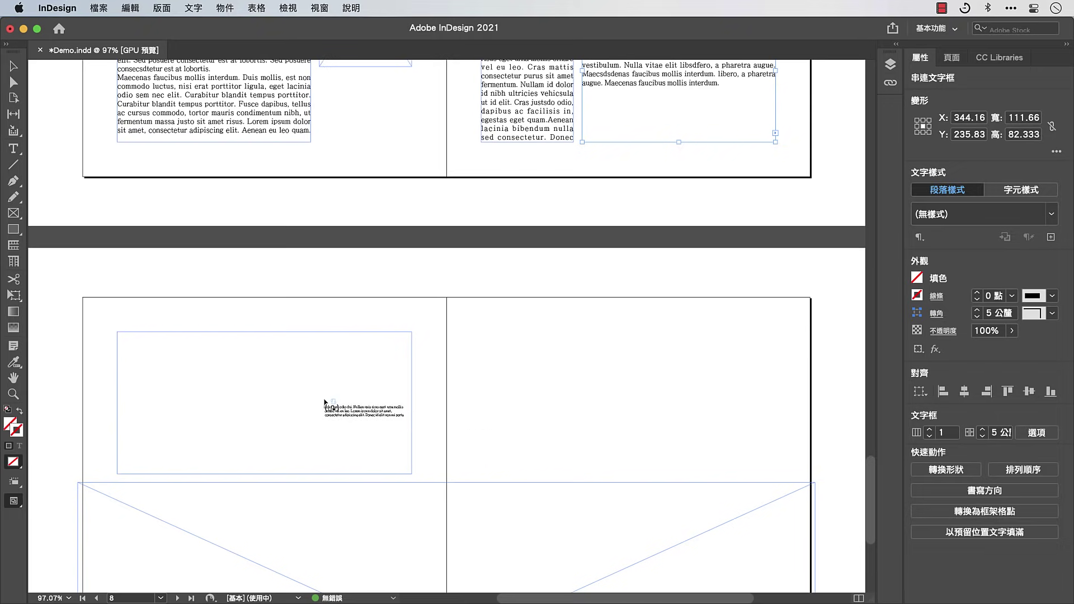
{"action": "scroll", "coordinate": [325, 402], "scroll_direction": "up", "scroll_amount": 10}
Apply the 內文 paragraph style to the entire flowed story
{"action": "key", "text": "super+a"}
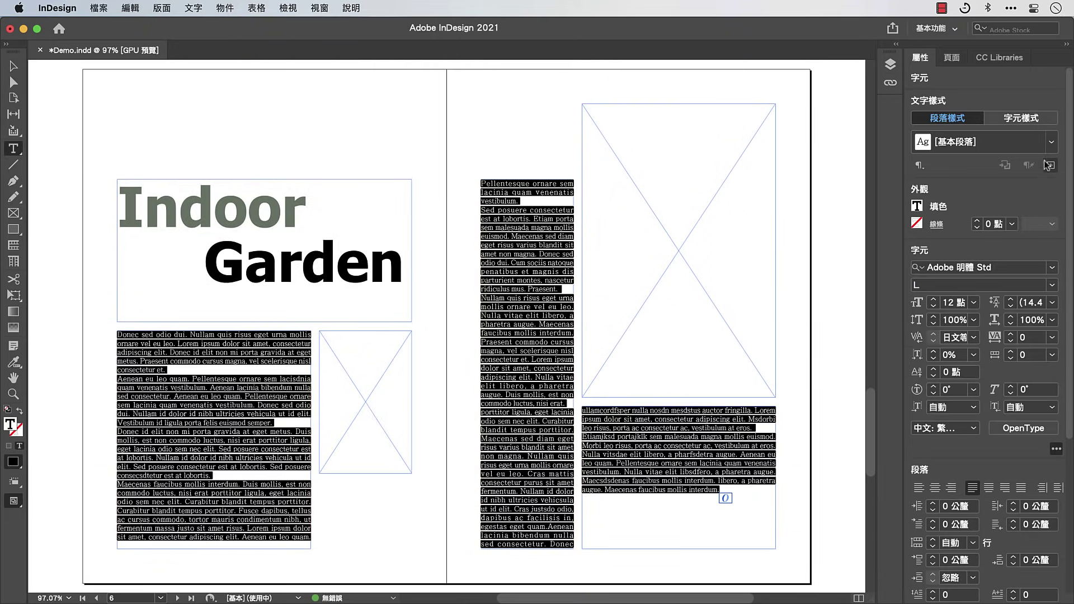
{"action": "left_click", "coordinate": [1051, 141]}
{"action": "left_click", "coordinate": [1035, 216]}
{"action": "key", "text": "super+shift+a"}
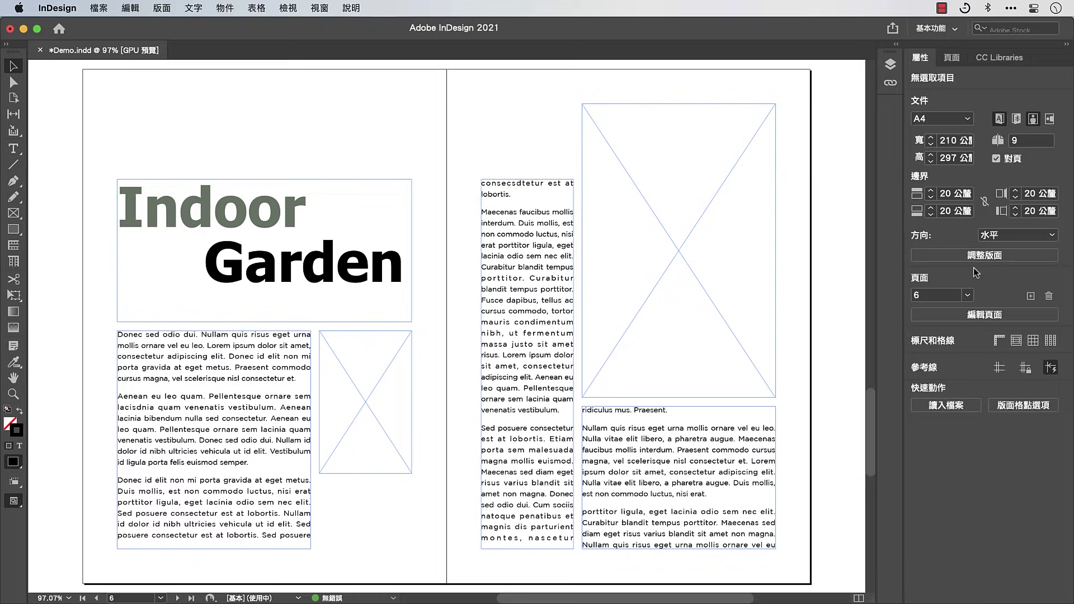
Set the wide body text frames on pages 6 and 7 to two columns
{"action": "left_click", "coordinate": [678, 442]}
{"action": "left_click", "coordinate": [228, 396], "text": "shift"}
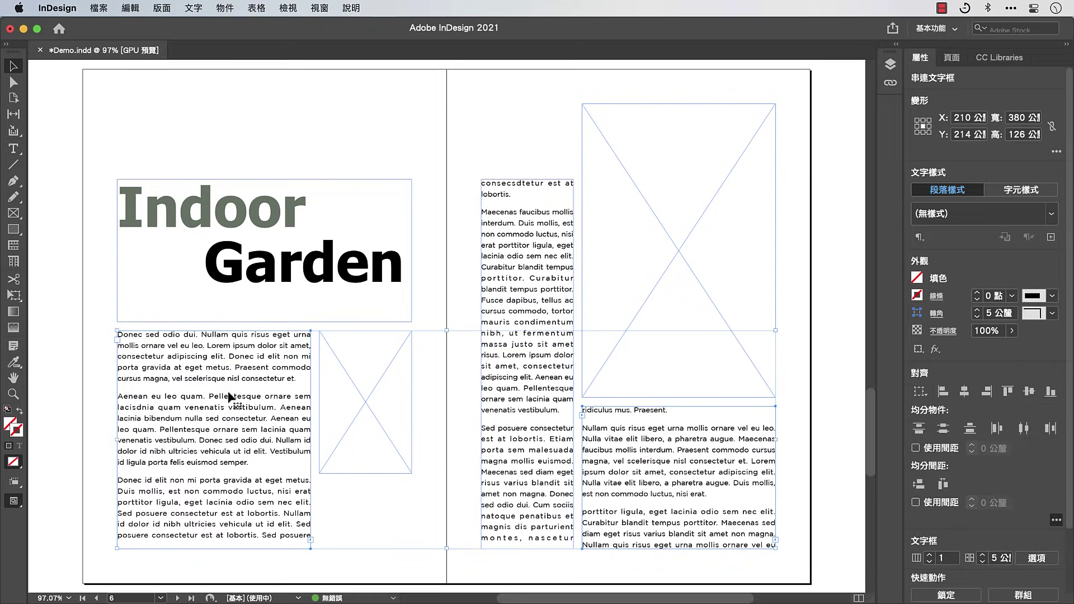
{"action": "right_click", "coordinate": [228, 396]}
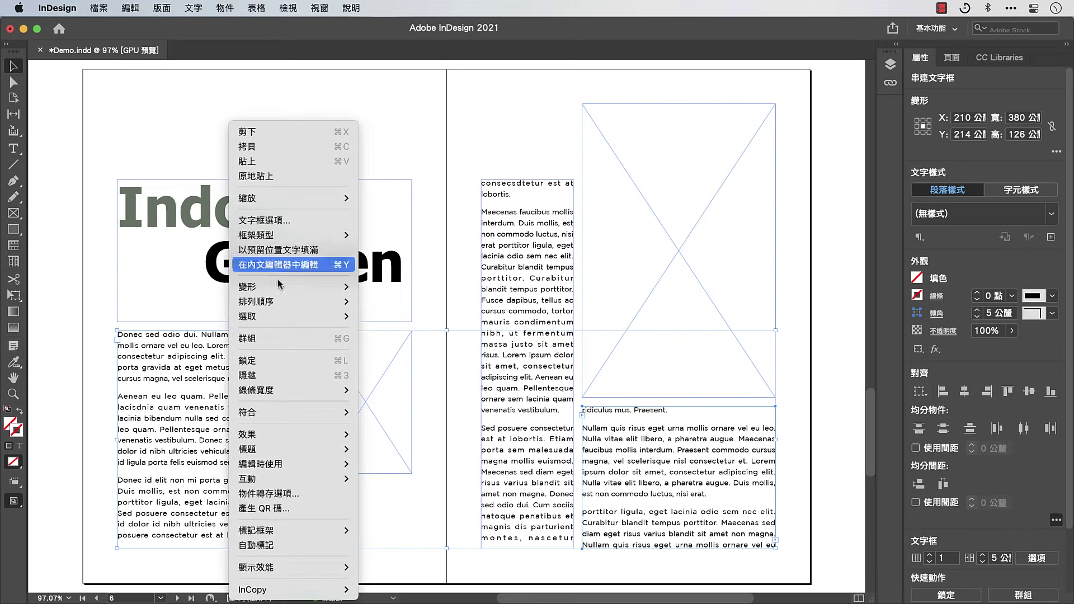
{"action": "left_click", "coordinate": [290, 232]}
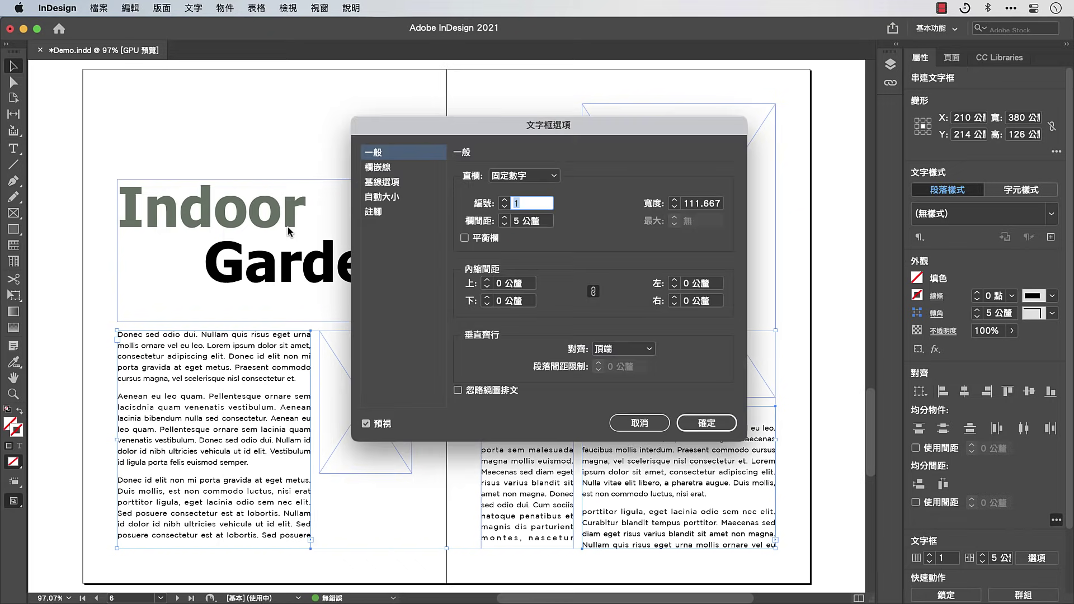
{"action": "type", "text": "2"}
{"action": "key", "text": "Return"}
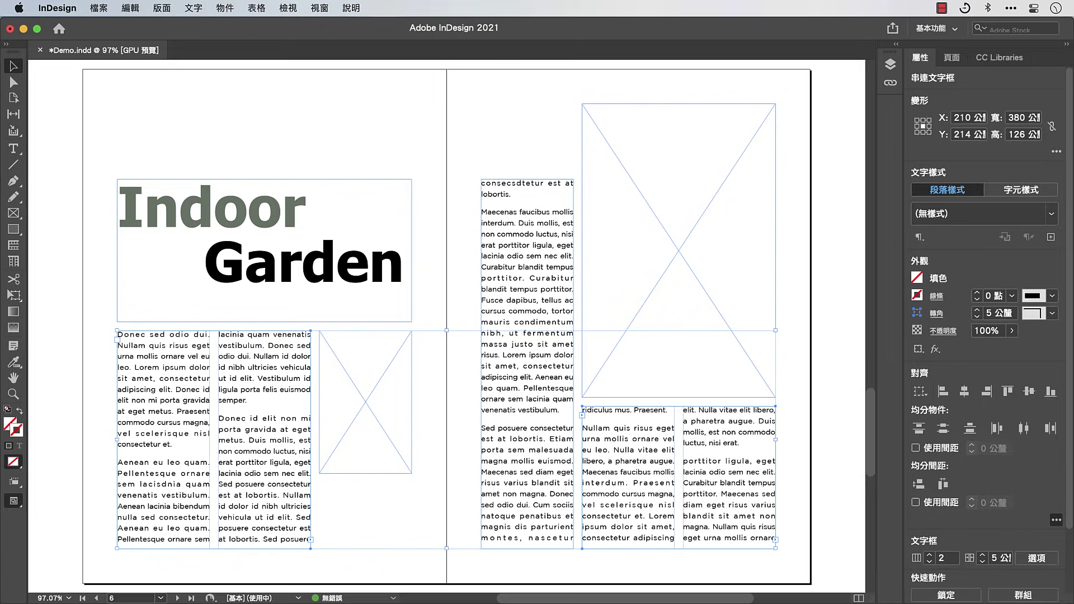
{"action": "key", "text": "super+shift+a"}
Place Page 4-1.jpg, Page 4-2.jpg and Page 5.jpg into the picture frames on page 6, page 7 and the 8-9 spread
{"action": "key", "text": "super+d"}
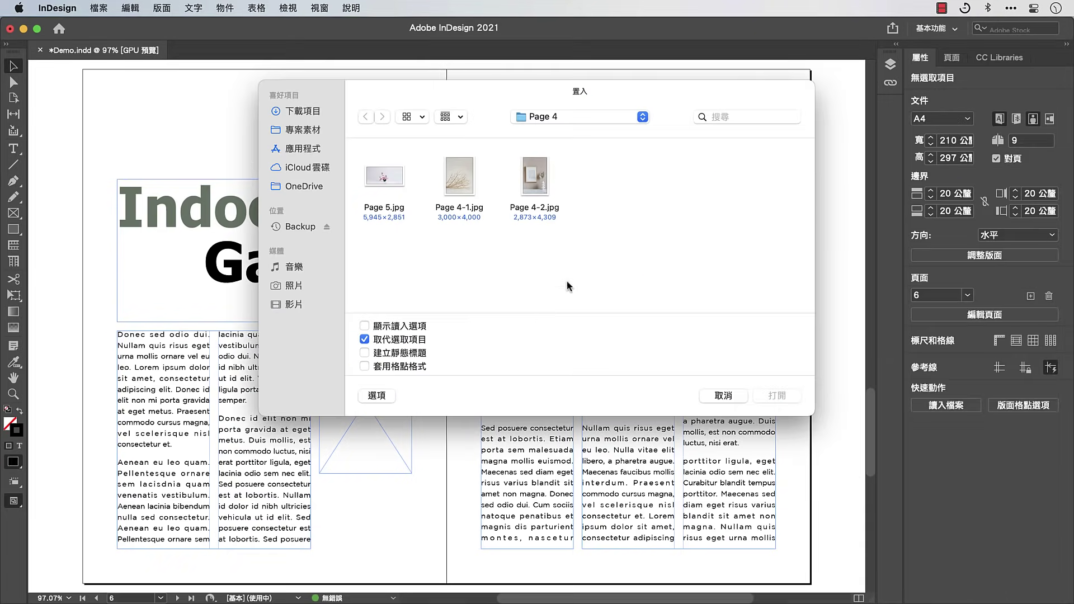
{"action": "left_click_drag", "start_coordinate": [556, 252], "coordinate": [390, 180]}
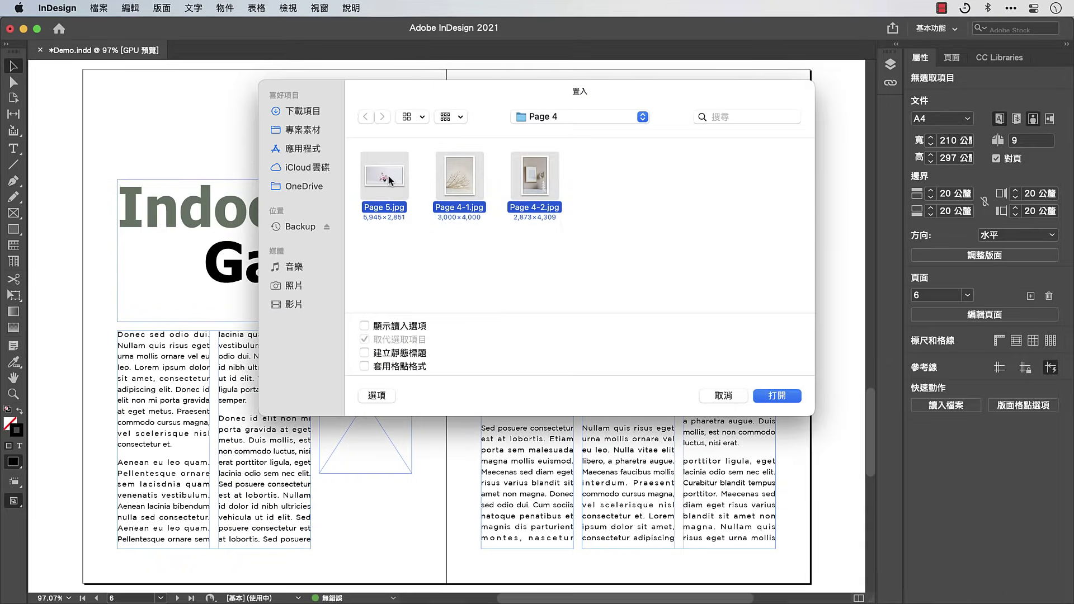
{"action": "key", "text": "Return"}
{"action": "left_click", "coordinate": [351, 350]}
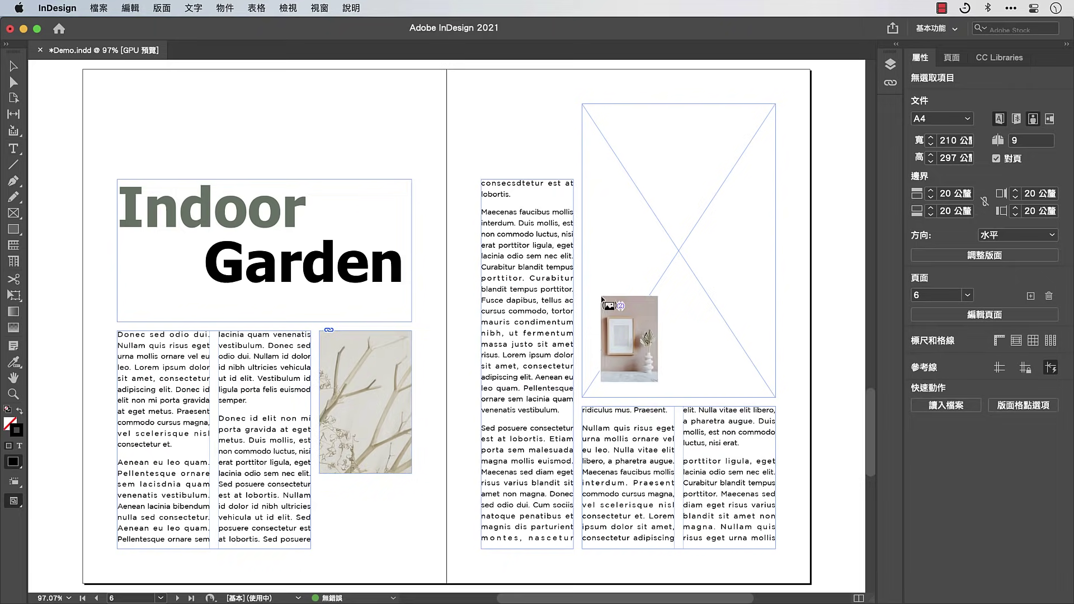
{"action": "scroll", "coordinate": [643, 280], "scroll_direction": "down", "scroll_amount": 15}
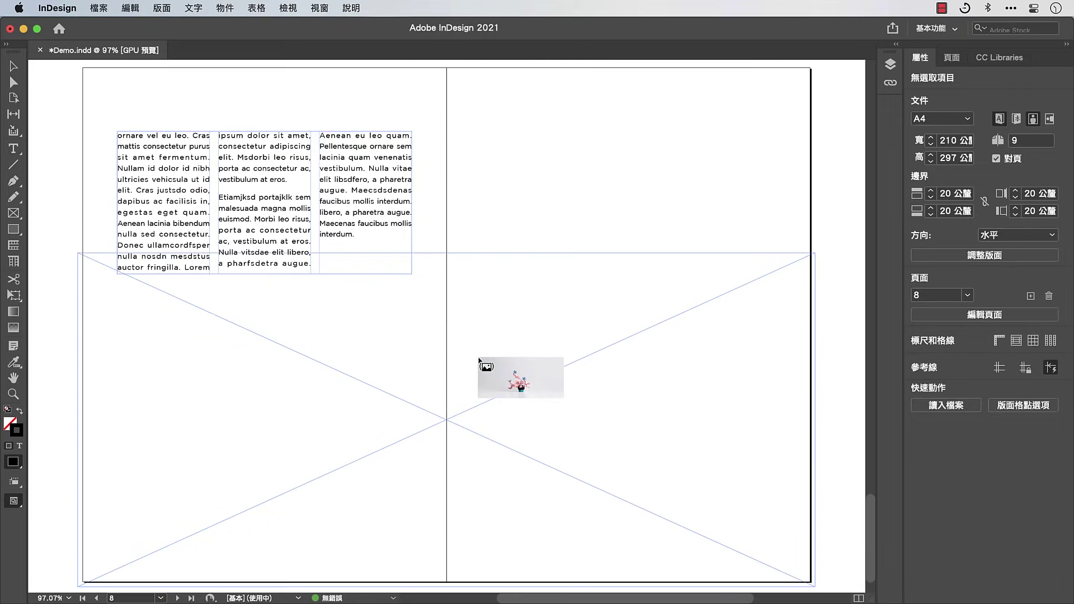
{"action": "left_click", "coordinate": [481, 364]}
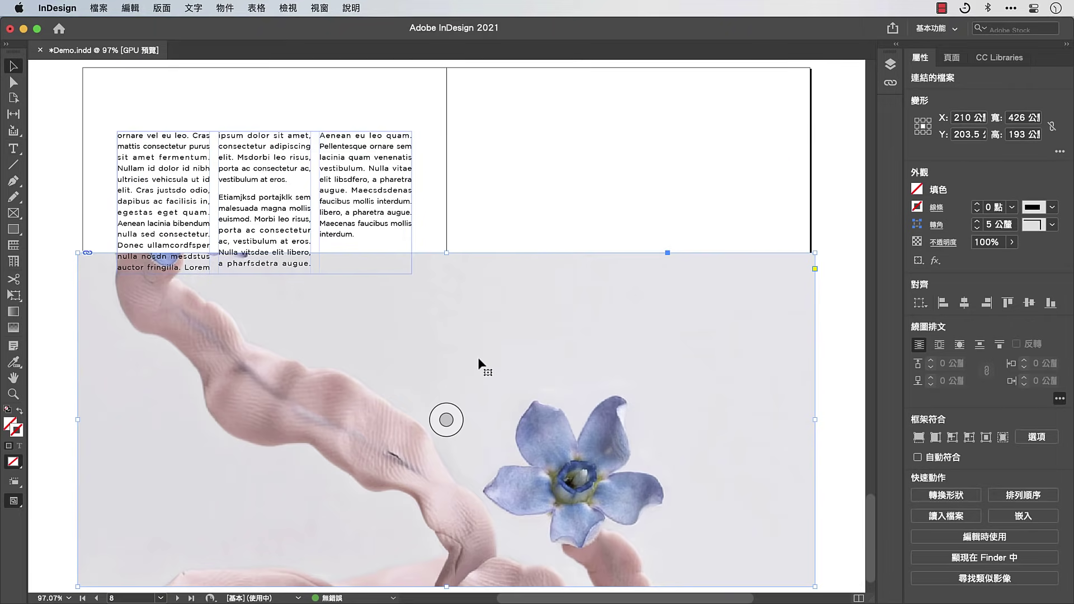
Fill the 8-9 spread's frame proportionally with its image and fade the image's upper edge with a gradient feather
{"action": "right_click", "coordinate": [479, 364]}
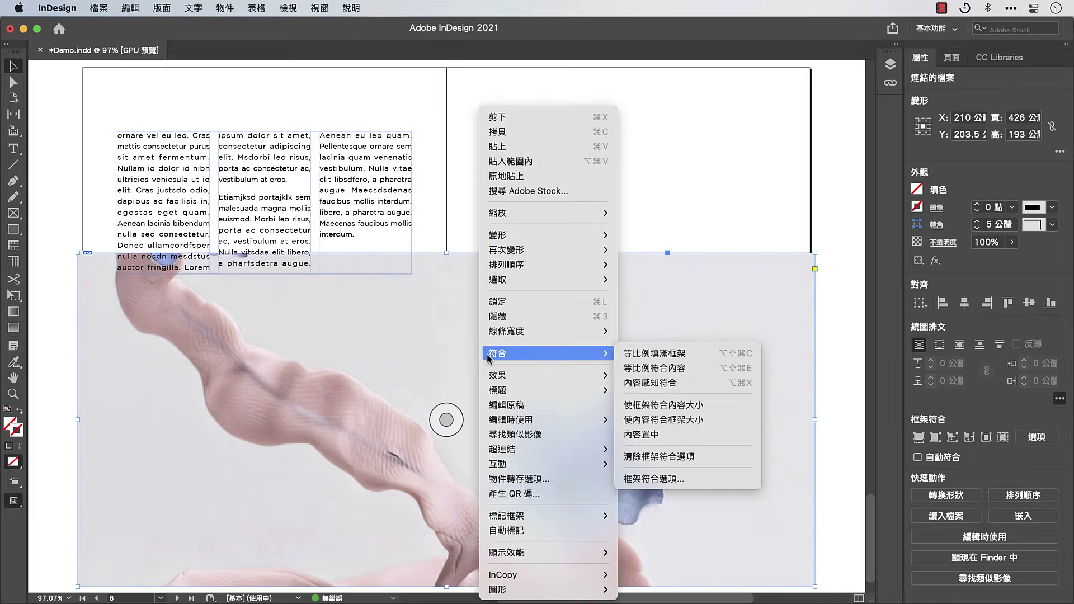
{"action": "left_click", "coordinate": [632, 356]}
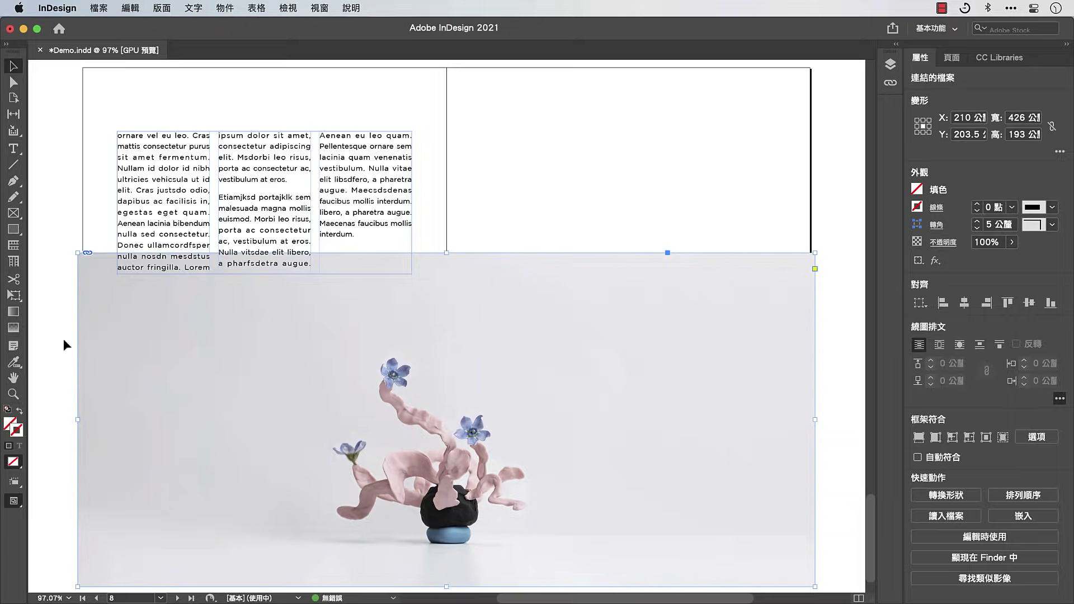
{"action": "left_click", "coordinate": [20, 329]}
{"action": "left_click_drag", "start_coordinate": [426, 334], "coordinate": [427, 277]}
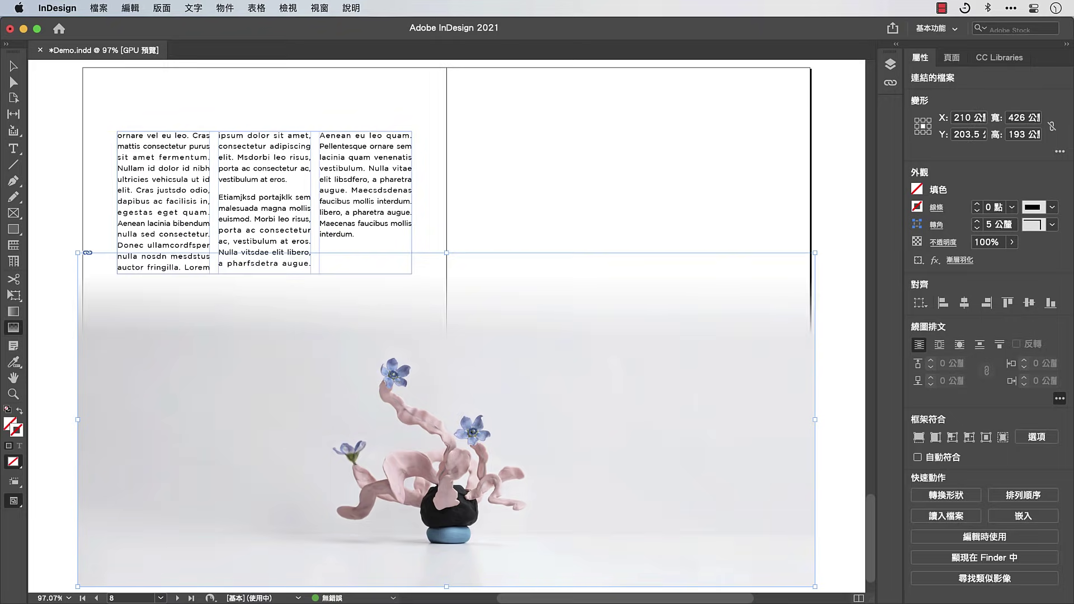
{"action": "key", "text": "Escape"}
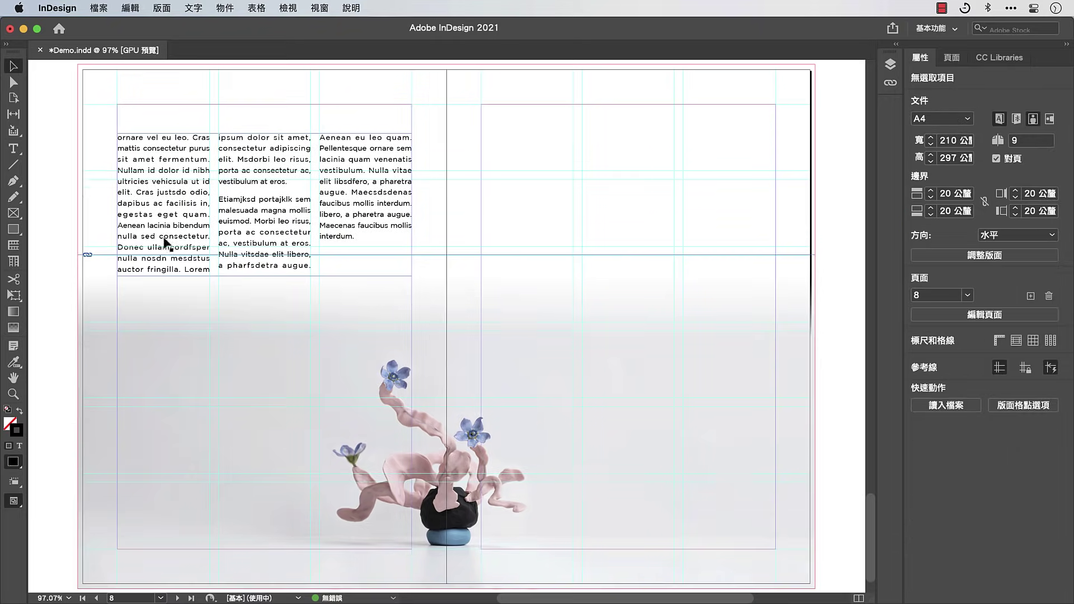
Add a text frame at page 9's upper margin containing the "Donec id elit" quote and create the paragraph style 引用文字 from it
{"action": "left_click", "coordinate": [14, 148]}
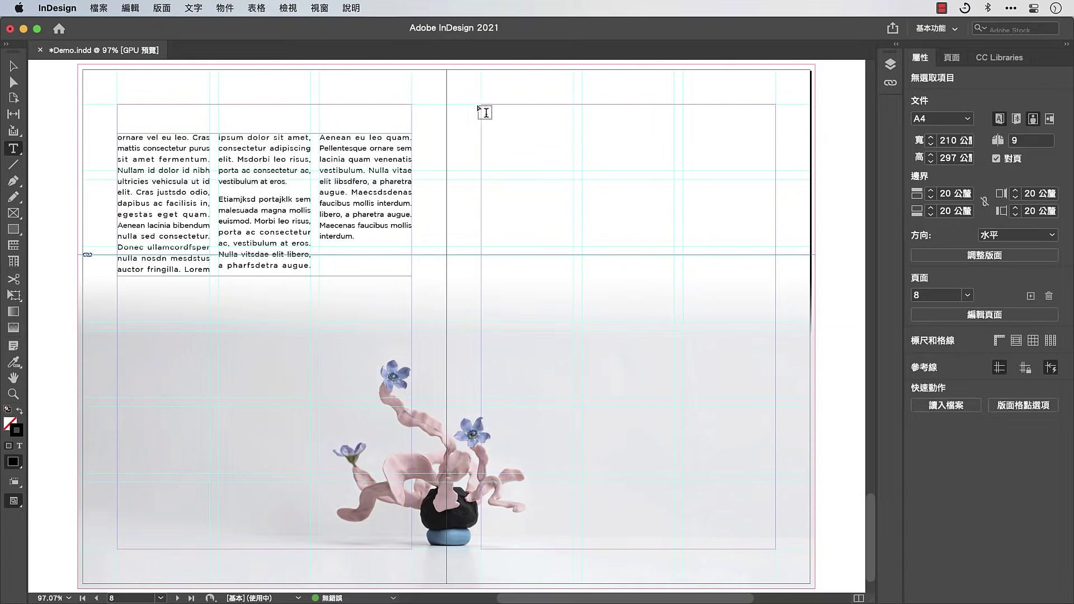
{"action": "left_click_drag", "start_coordinate": [481, 105], "coordinate": [729, 171]}
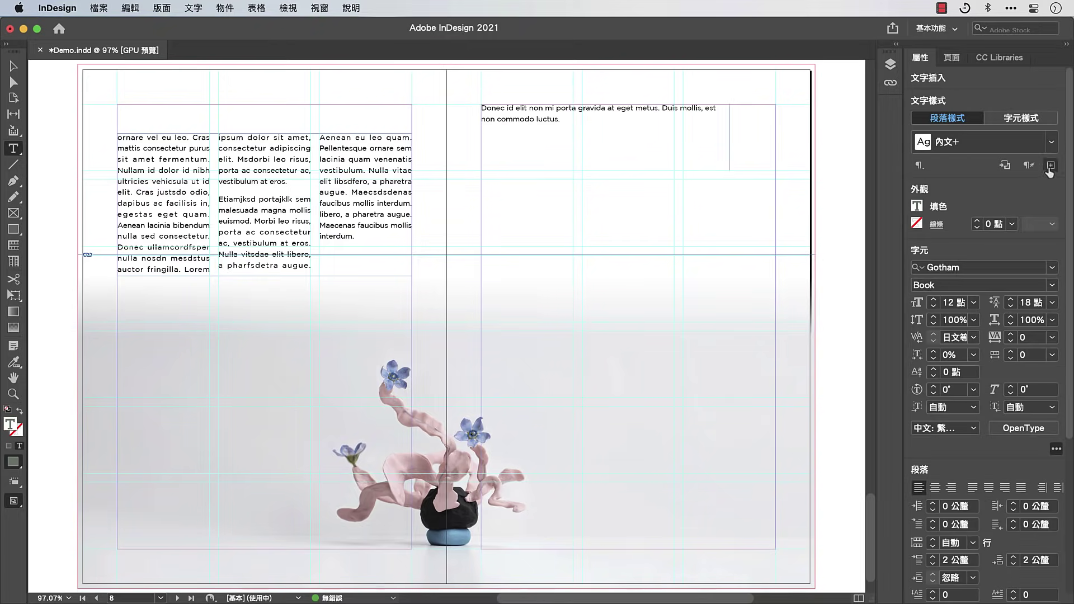
{"action": "left_click", "coordinate": [979, 141]}
{"action": "type", "text": "引用文N"}
{"action": "key", "text": "Return"}
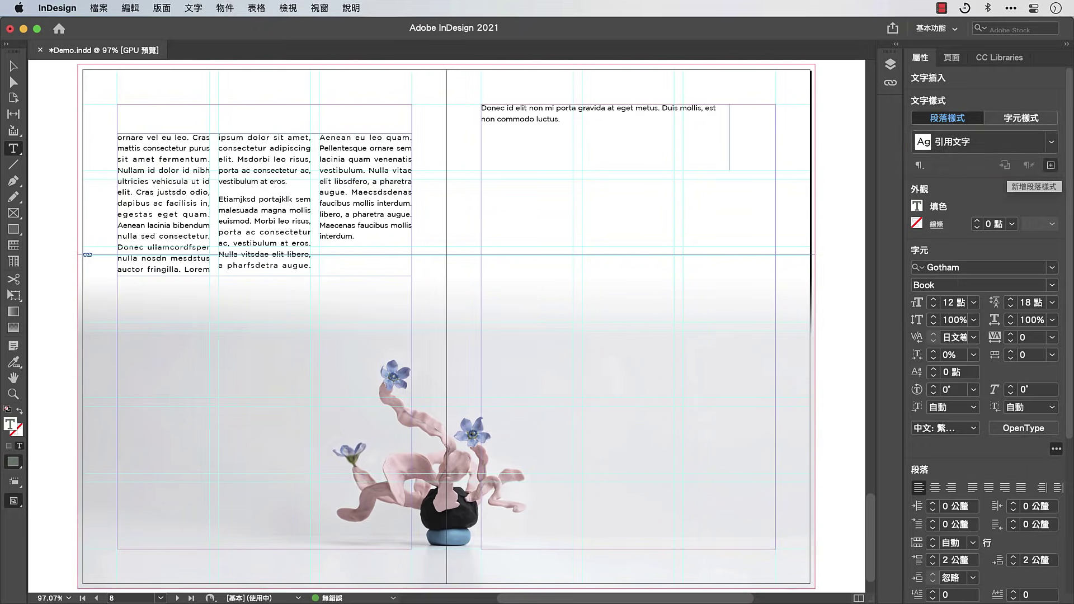
Set the 引用文字 paragraph style to a 14 pt font size with 20 pt leading
{"action": "left_click", "coordinate": [1051, 143]}
{"action": "left_click", "coordinate": [1045, 238]}
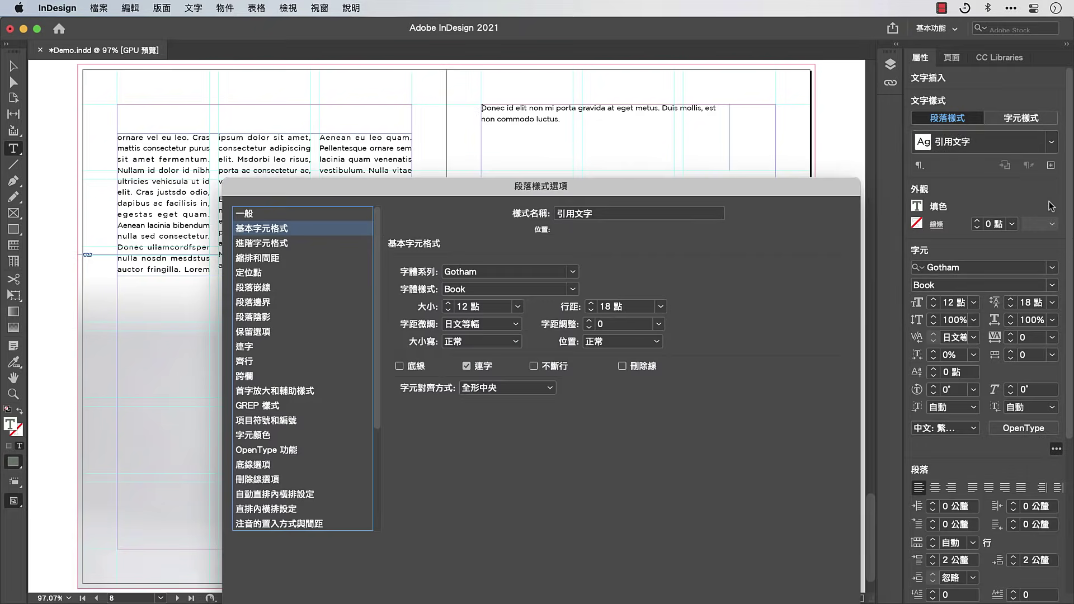
{"action": "left_click", "coordinate": [447, 303]}
{"action": "left_click", "coordinate": [590, 303]}
{"action": "left_click", "coordinate": [590, 303]}
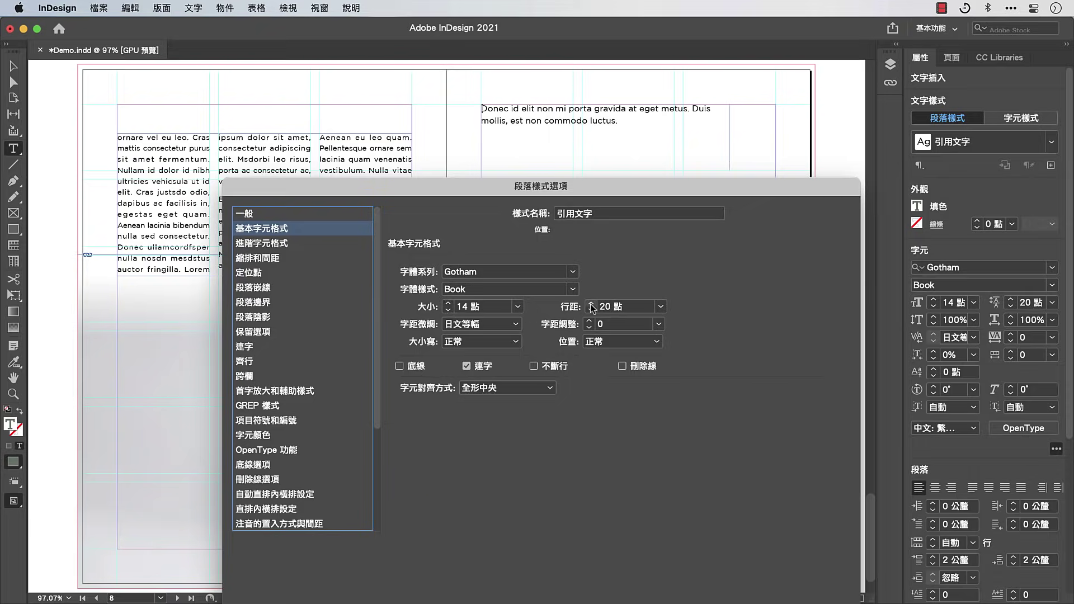
Turn on paragraph shading for the 引用文字 style with the color C=58 M=39 Y=55 K=12
{"action": "left_click", "coordinate": [269, 318]}
{"action": "left_click", "coordinate": [401, 264]}
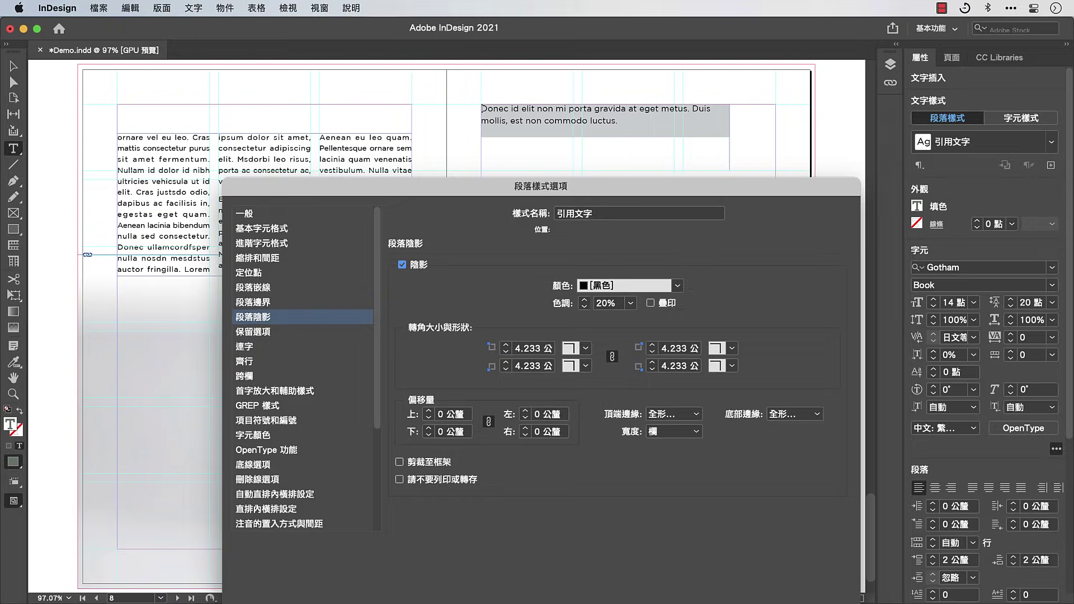
{"action": "left_click", "coordinate": [677, 286]}
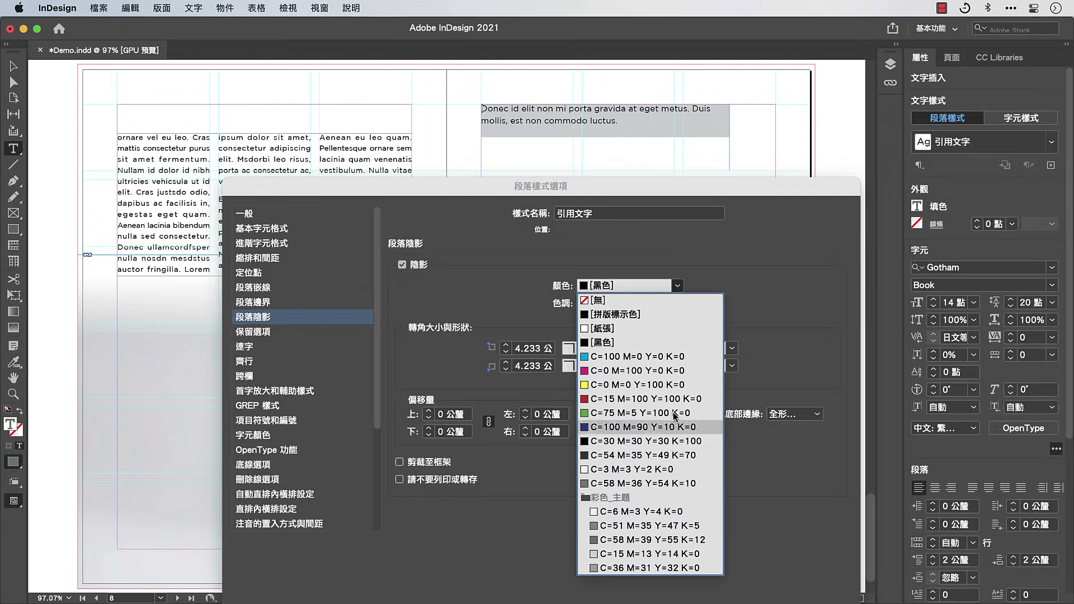
{"action": "left_click", "coordinate": [665, 539]}
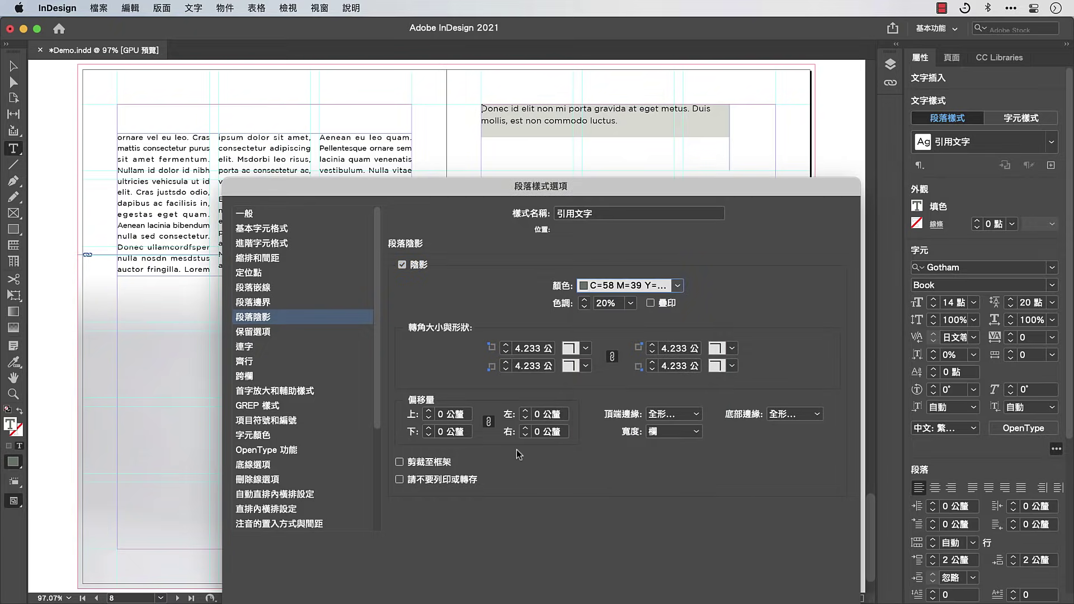
Unlink the shading offsets, set the left to 10 mm and lower the right past -148 mm to leave a narrow bar beside the quote
{"action": "left_click", "coordinate": [488, 423]}
{"action": "left_click", "coordinate": [524, 411]}
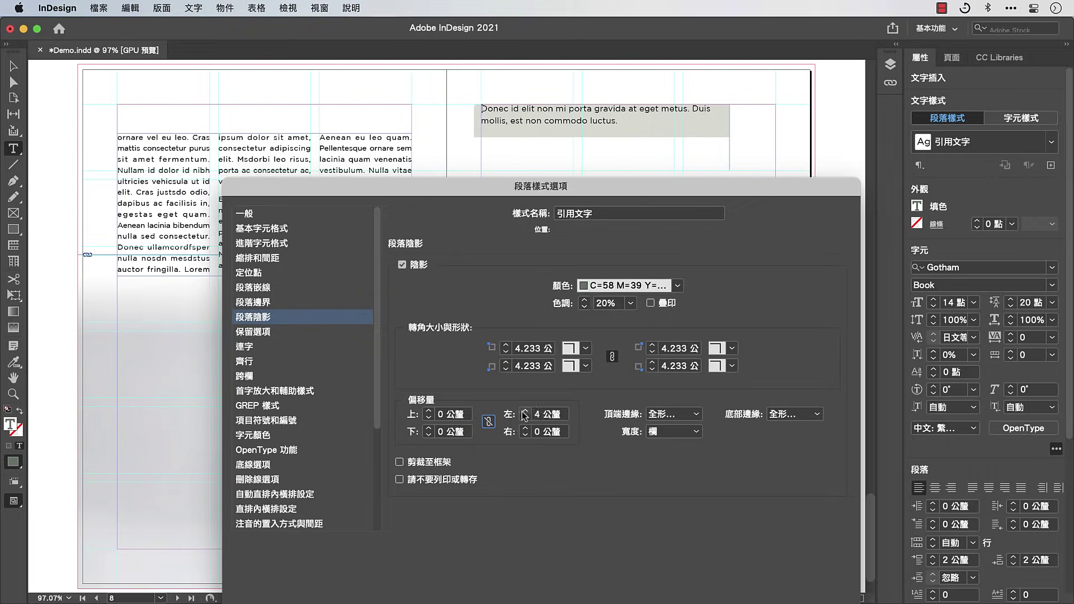
{"action": "left_click", "coordinate": [525, 412]}
{"action": "left_click", "coordinate": [525, 435]}
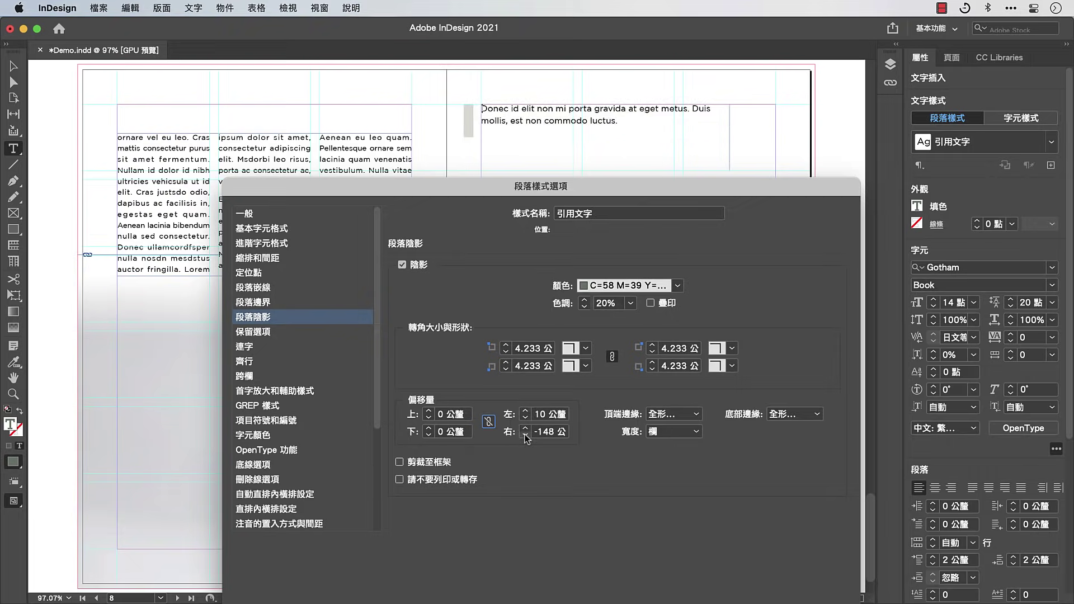
{"action": "left_click", "coordinate": [525, 435]}
{"action": "key", "text": "Return"}
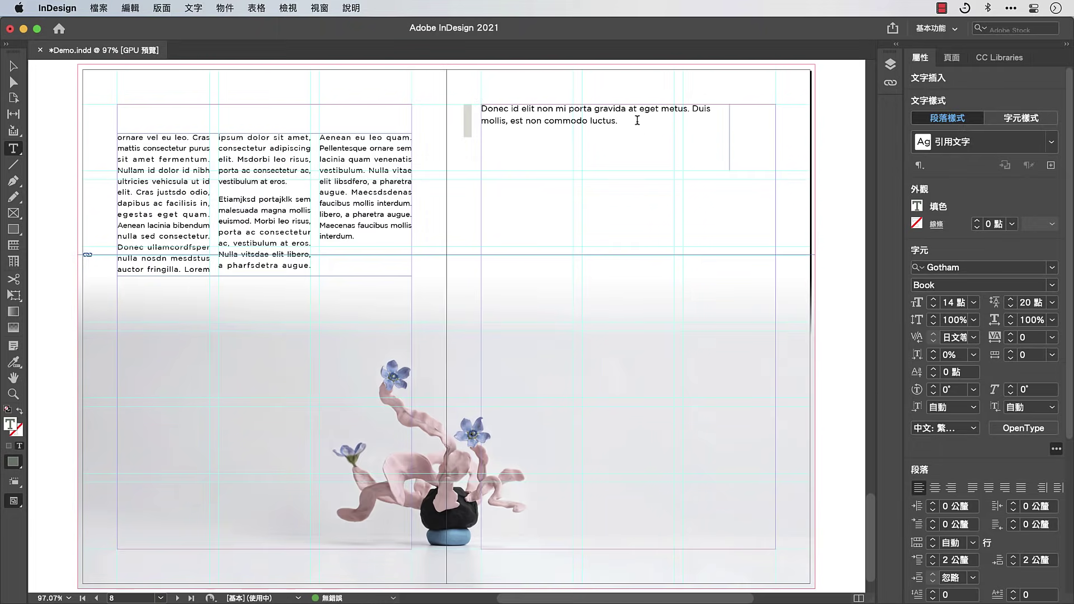
Paste the quote sentence again after the existing text and move its frame down and to the right on page 9
{"action": "key", "text": "super+v"}
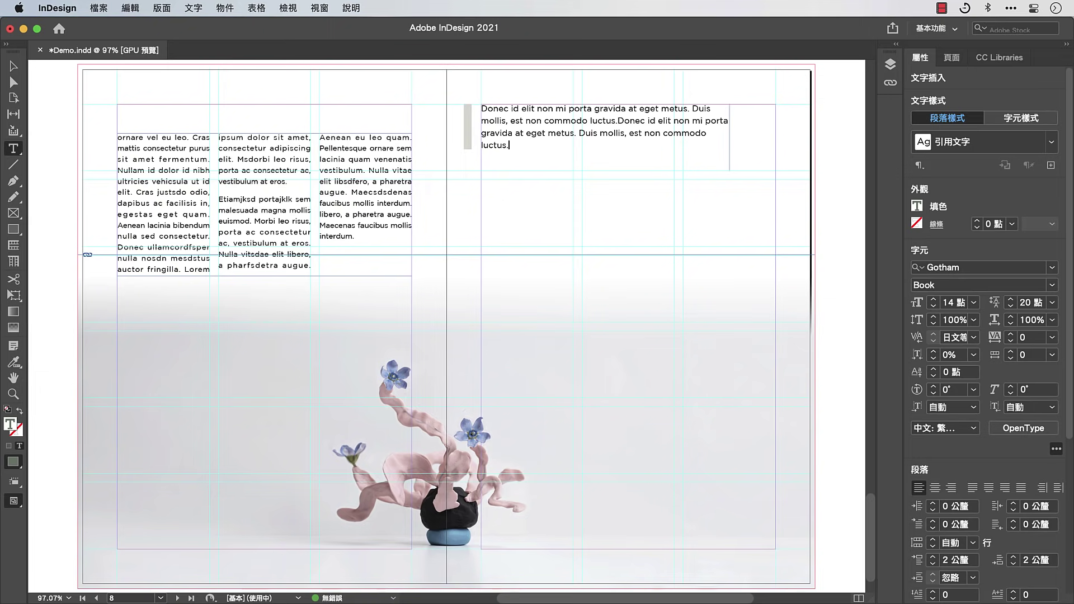
{"action": "key", "text": "Escape"}
{"action": "left_click_drag", "start_coordinate": [640, 130], "coordinate": [669, 178]}
{"action": "key", "text": "Escape"}
{"action": "key", "text": "w"}
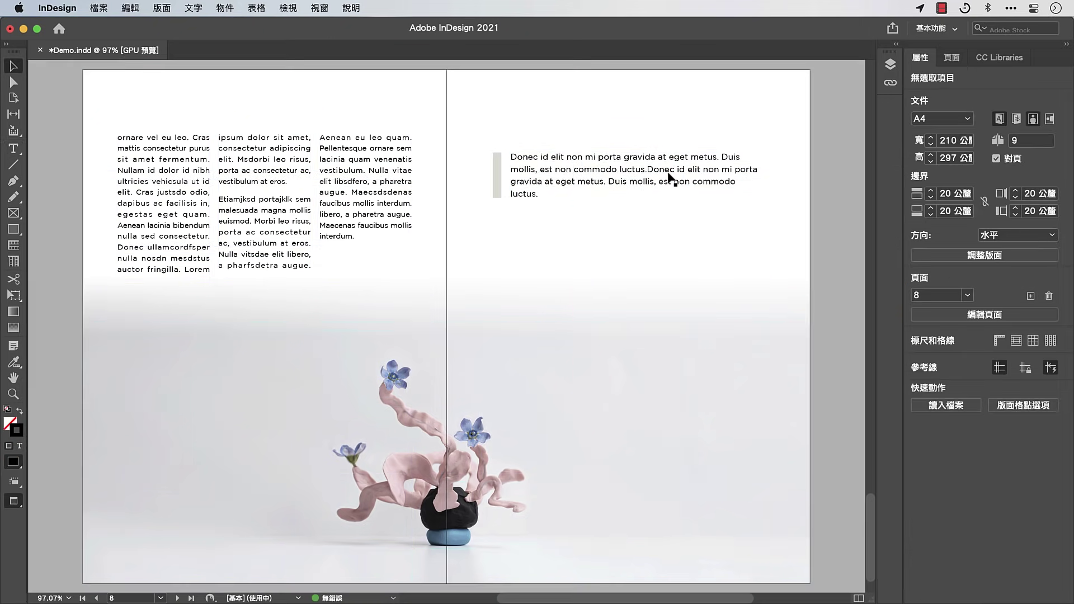
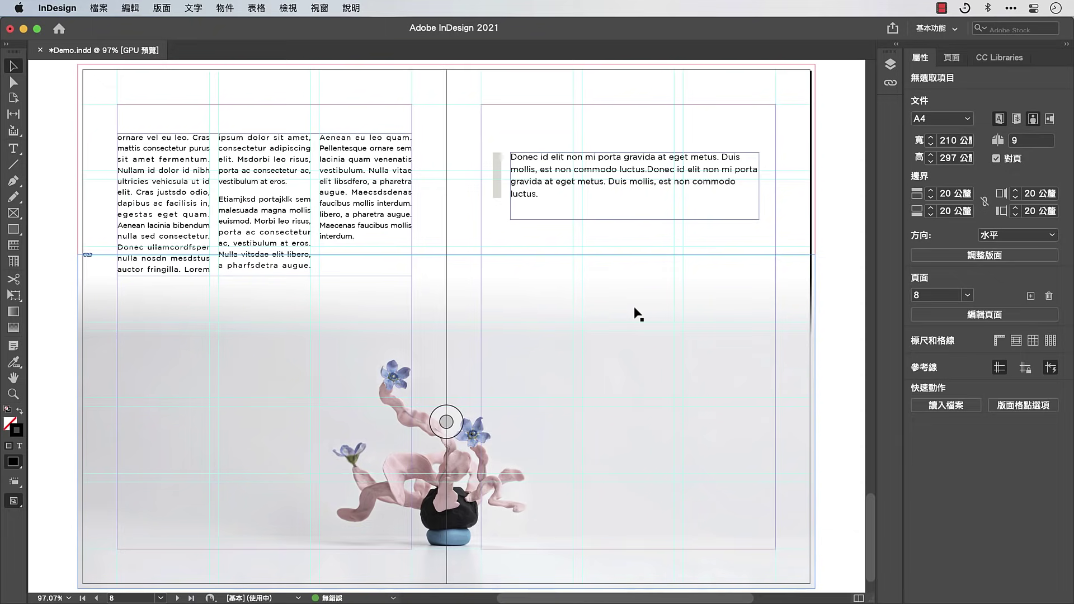
Open the A-主版 master spread, add a new layer above 圖層 1 and make it active
{"action": "left_click", "coordinate": [953, 58]}
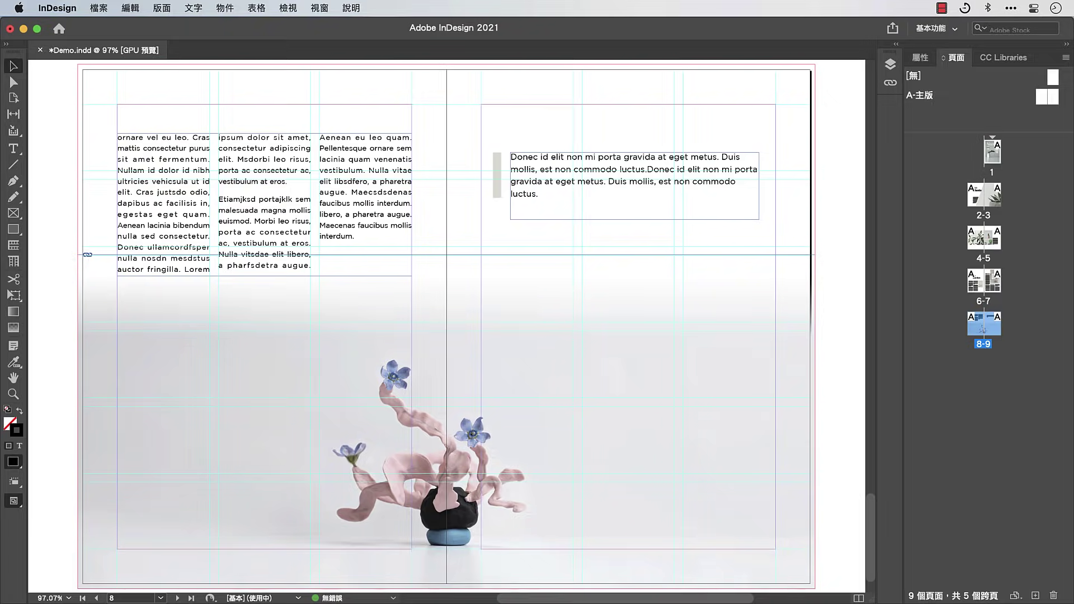
{"action": "double_click", "coordinate": [921, 95]}
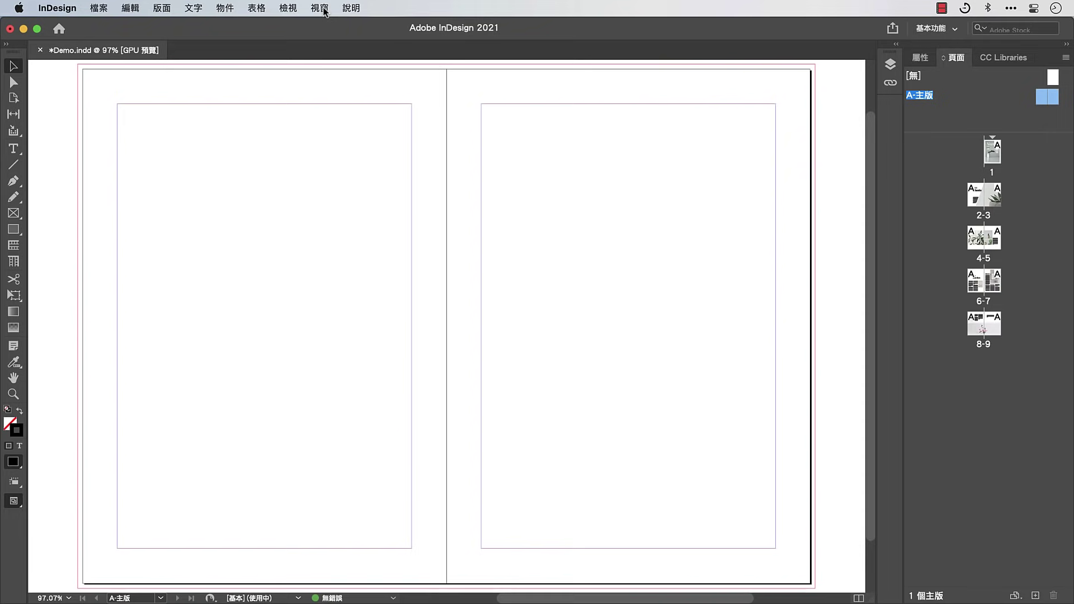
{"action": "left_click", "coordinate": [319, 8]}
{"action": "left_click", "coordinate": [319, 271]}
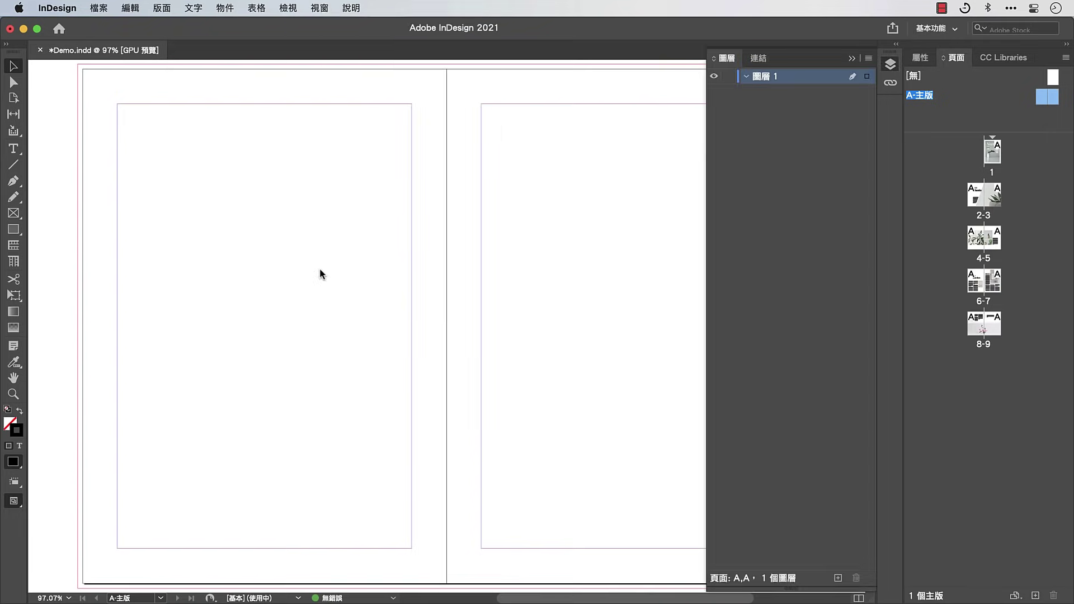
{"action": "left_click", "coordinate": [837, 578]}
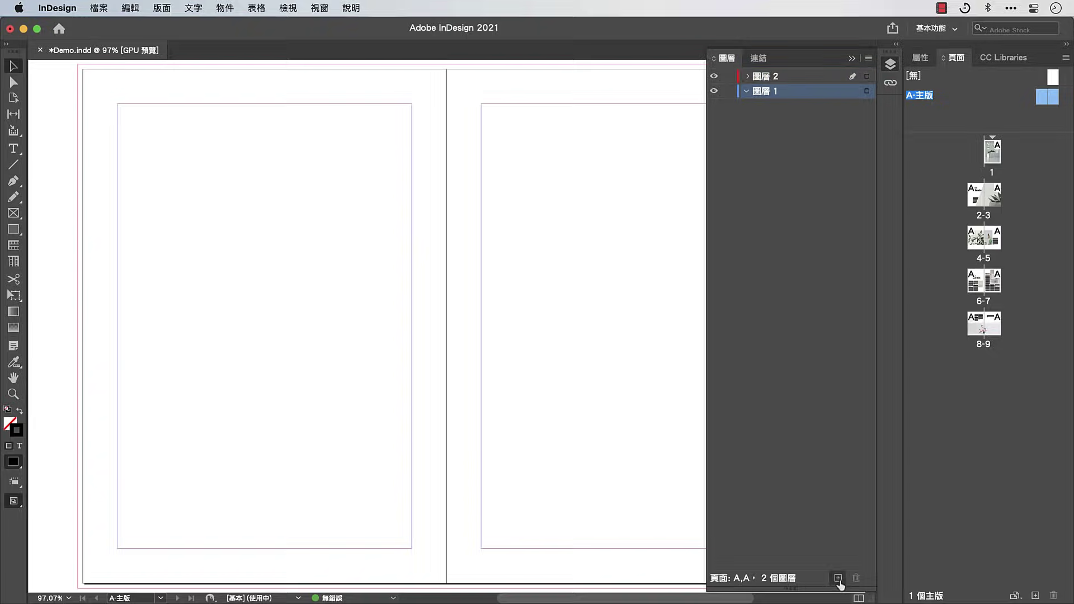
{"action": "left_click", "coordinate": [831, 81]}
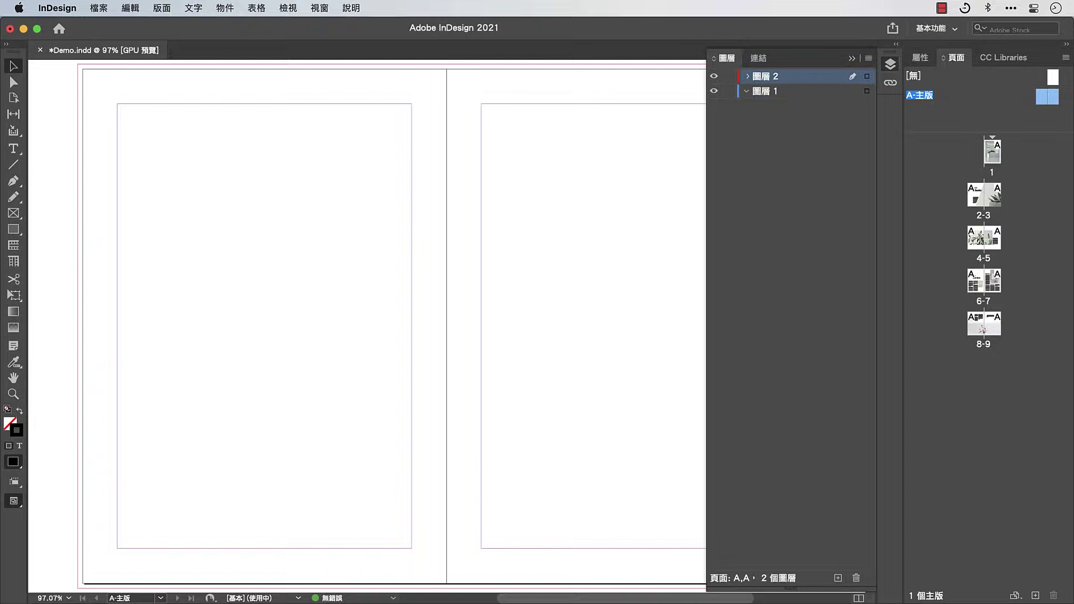
Draw a small text frame below the left page's margin on A-主版, about 22 × 8 mm, and insert the current page number marker
{"action": "left_click", "coordinate": [13, 149]}
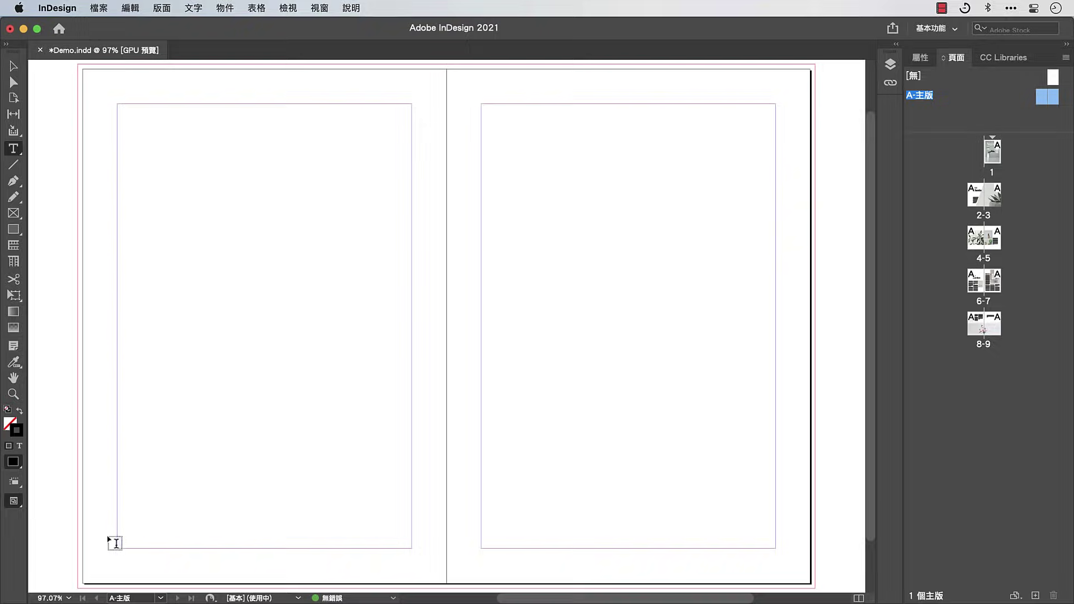
{"action": "left_click_drag", "start_coordinate": [117, 548], "coordinate": [156, 562]}
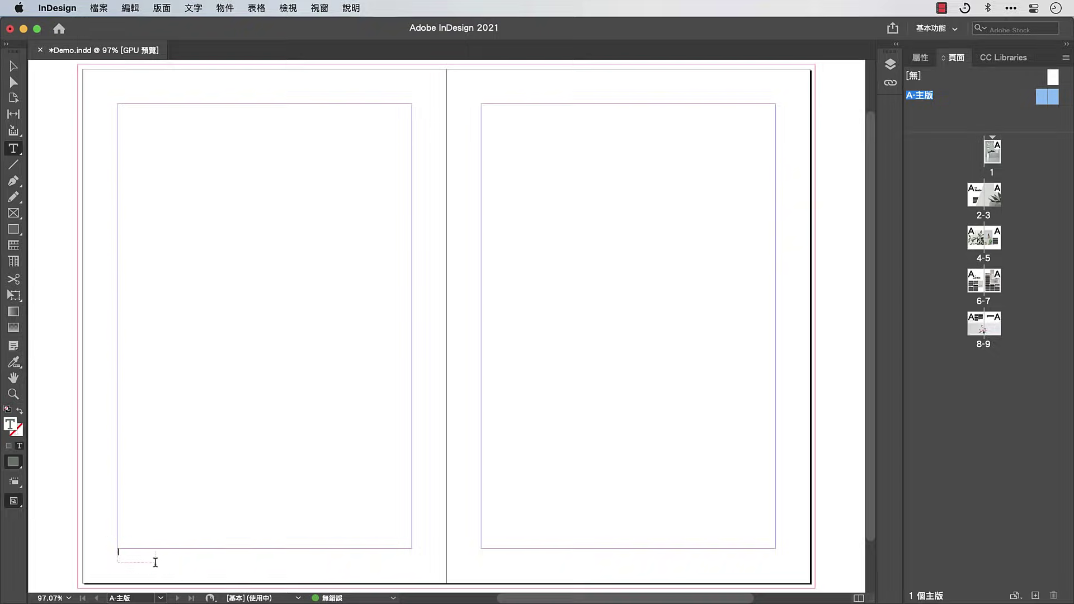
{"action": "left_click", "coordinate": [197, 11]}
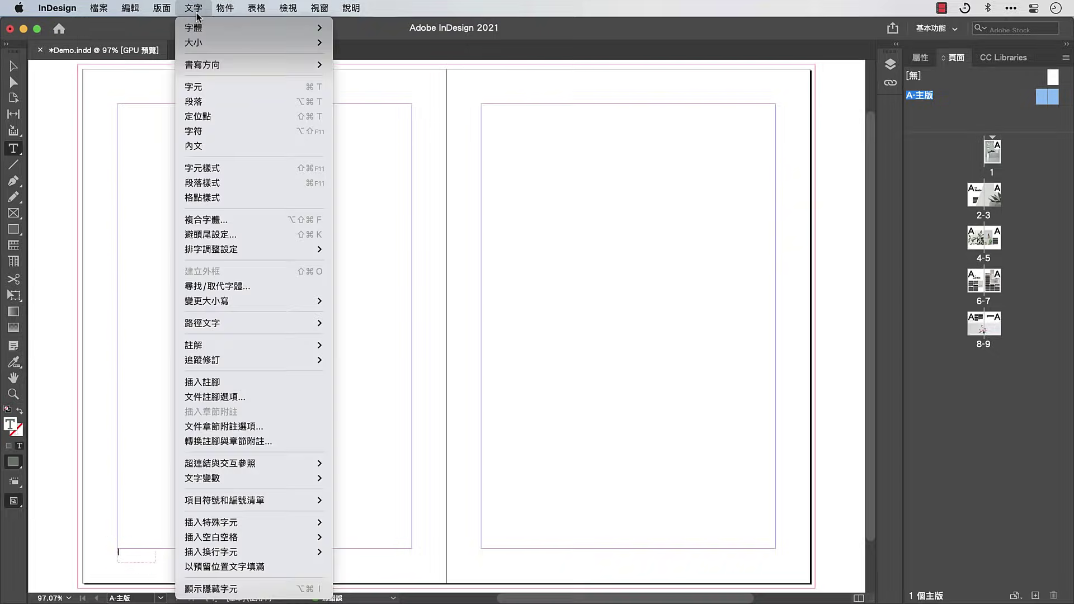
{"action": "mouse_move", "coordinate": [198, 523]}
{"action": "mouse_move", "coordinate": [370, 537]}
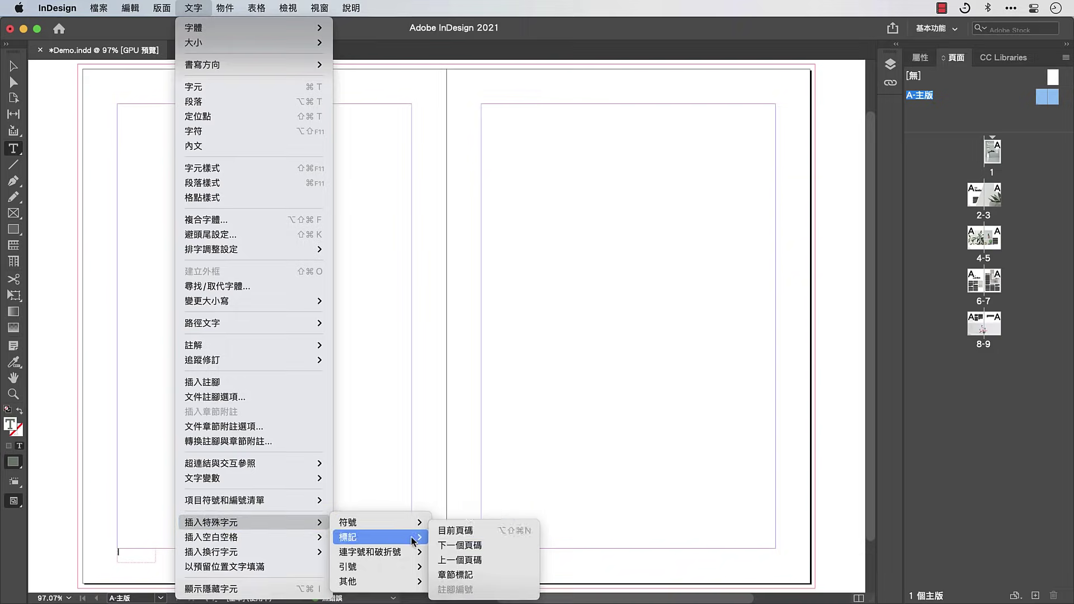
{"action": "left_click", "coordinate": [449, 536]}
{"action": "key", "text": "Escape"}
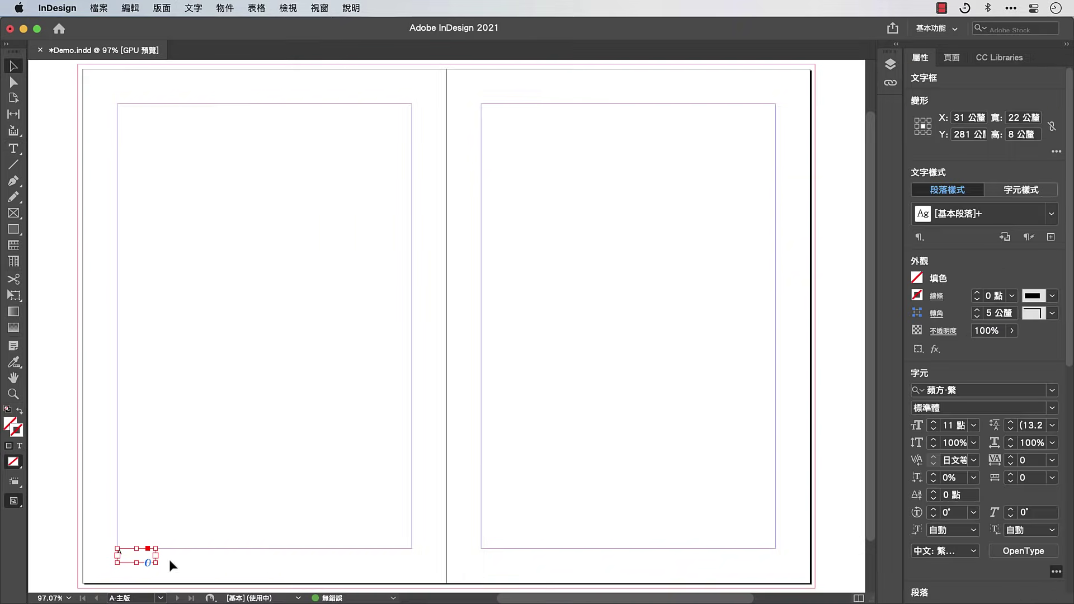
Copy the page number frame to the right page's outer margin corner, align its text right, and return to pages 2-3
{"action": "left_click_drag", "start_coordinate": [141, 561], "coordinate": [761, 562]}
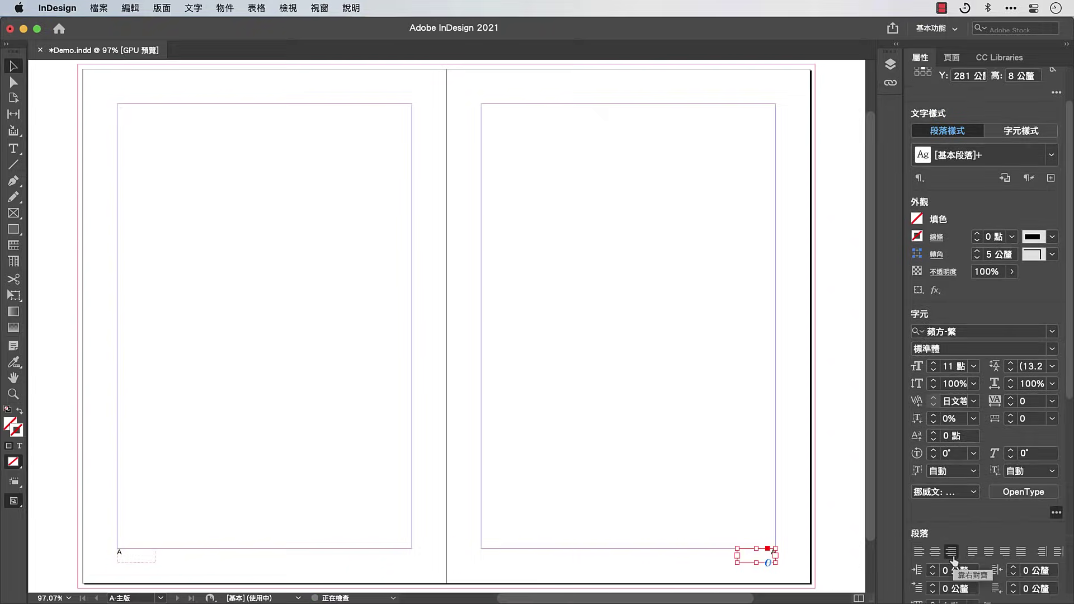
{"action": "left_click", "coordinate": [952, 58]}
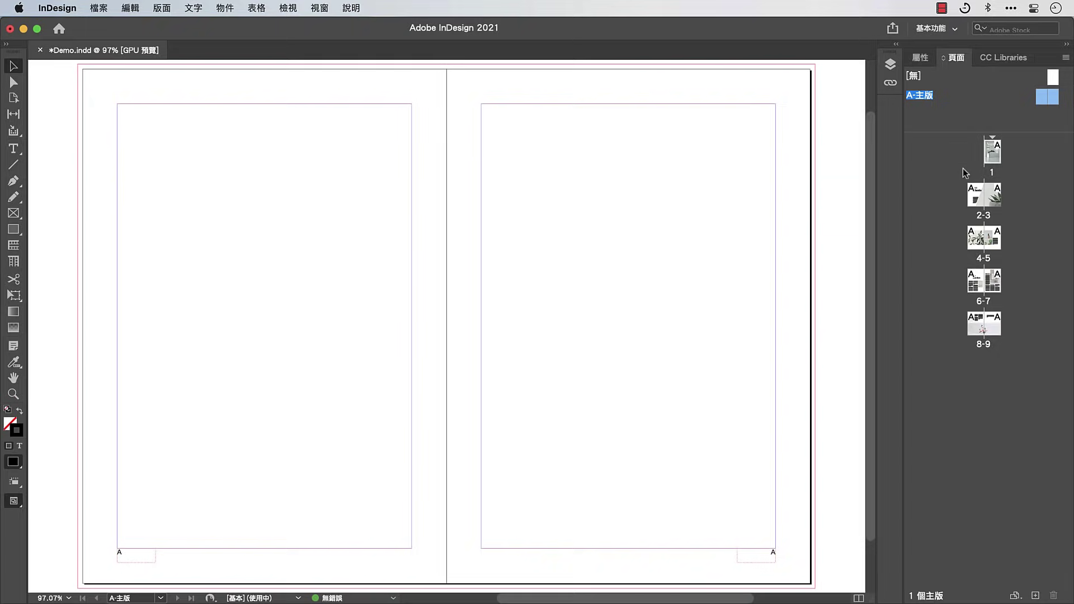
{"action": "double_click", "coordinate": [974, 196]}
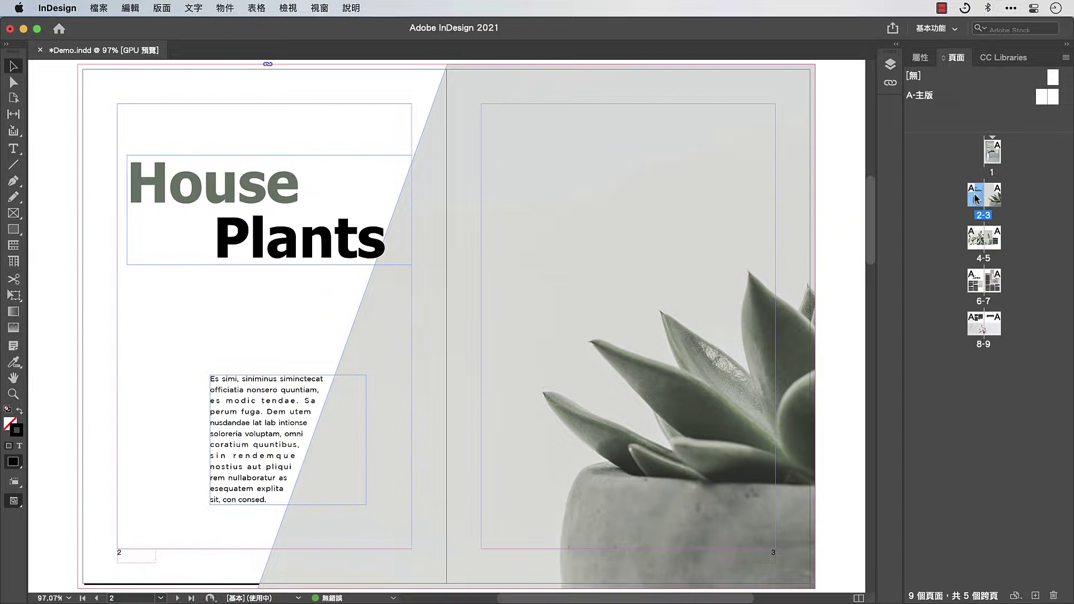
Override the master's page number frame on the cover page and delete it there
{"action": "scroll", "coordinate": [719, 307], "scroll_direction": "up", "scroll_amount": 10}
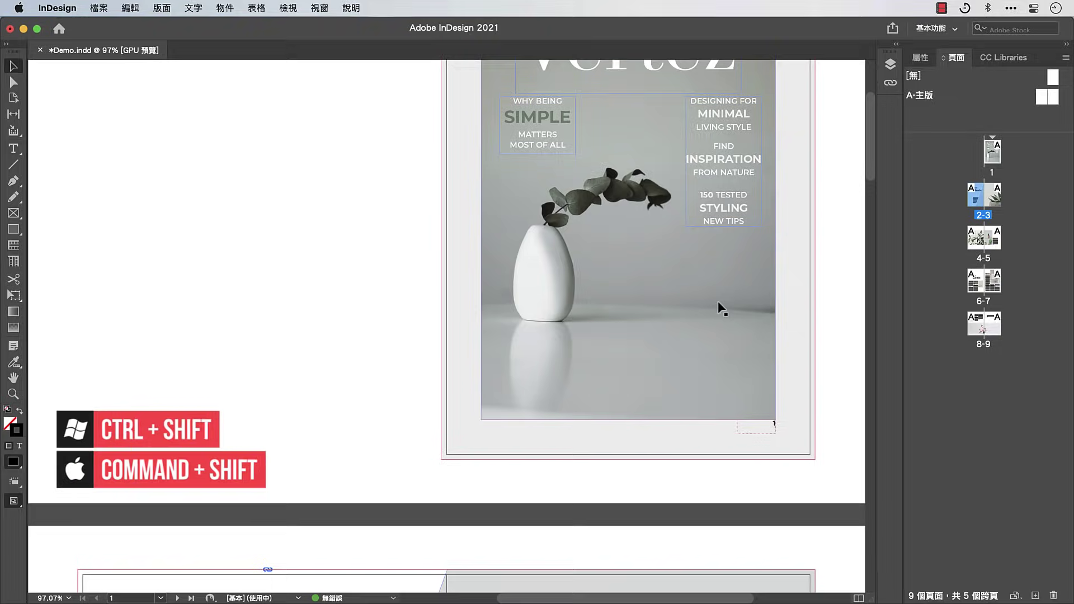
{"action": "left_click", "coordinate": [756, 432], "text": "shift+super"}
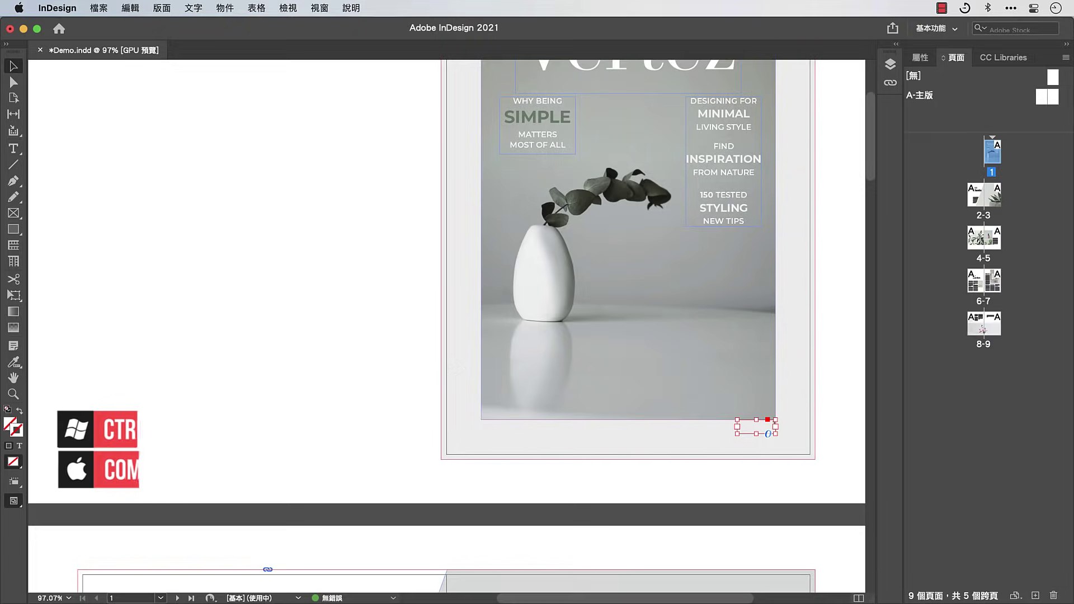
{"action": "key", "text": "BackSpace"}
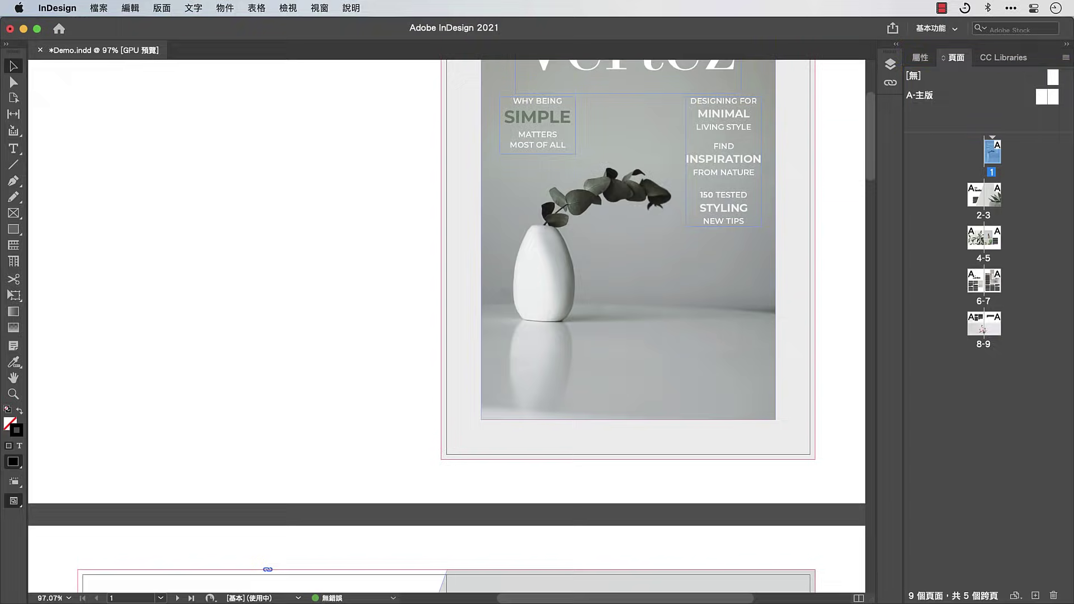
Duplicate the A-主版 master spread and add the header "Vertez – April 2021" above the duplicate's left page margin
{"action": "right_click", "coordinate": [918, 98]}
{"action": "left_click", "coordinate": [898, 111]}
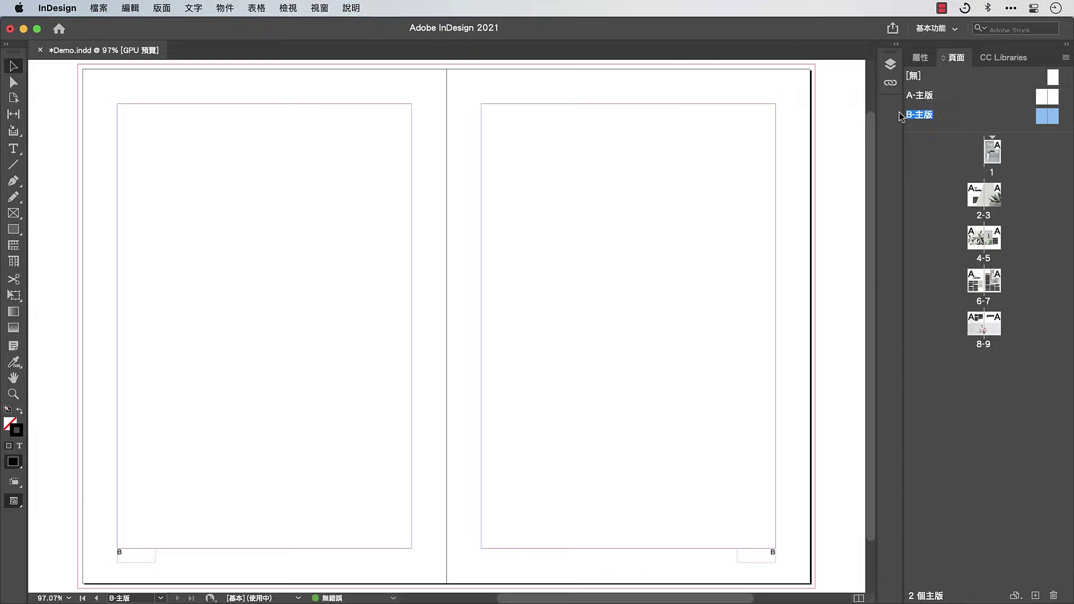
{"action": "left_click", "coordinate": [14, 149]}
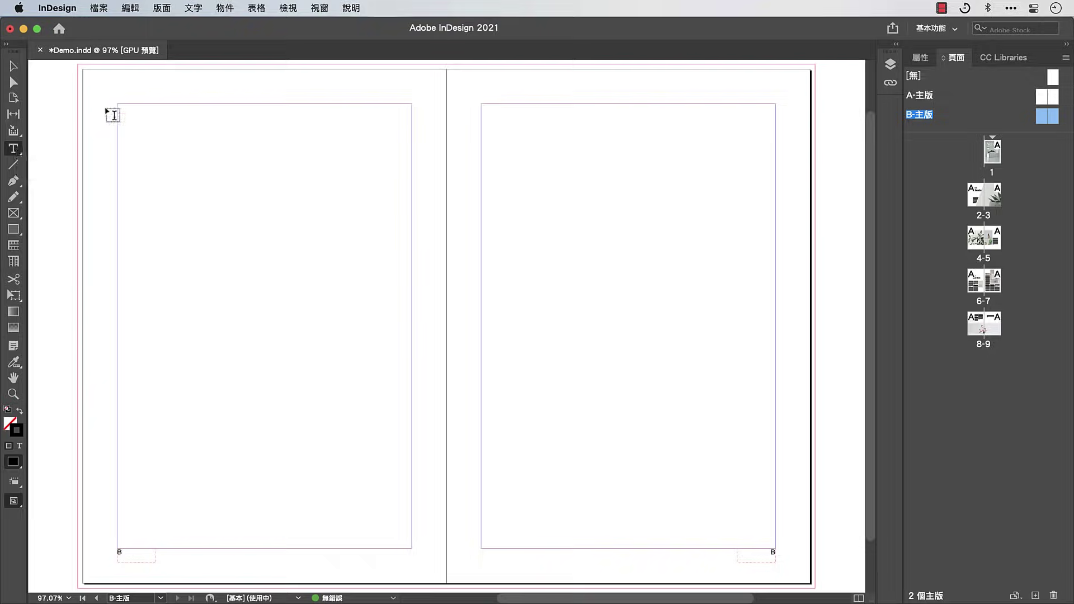
{"action": "left_click_drag", "start_coordinate": [117, 93], "coordinate": [195, 102]}
{"action": "type", "text": "Vertez – April 2021"}
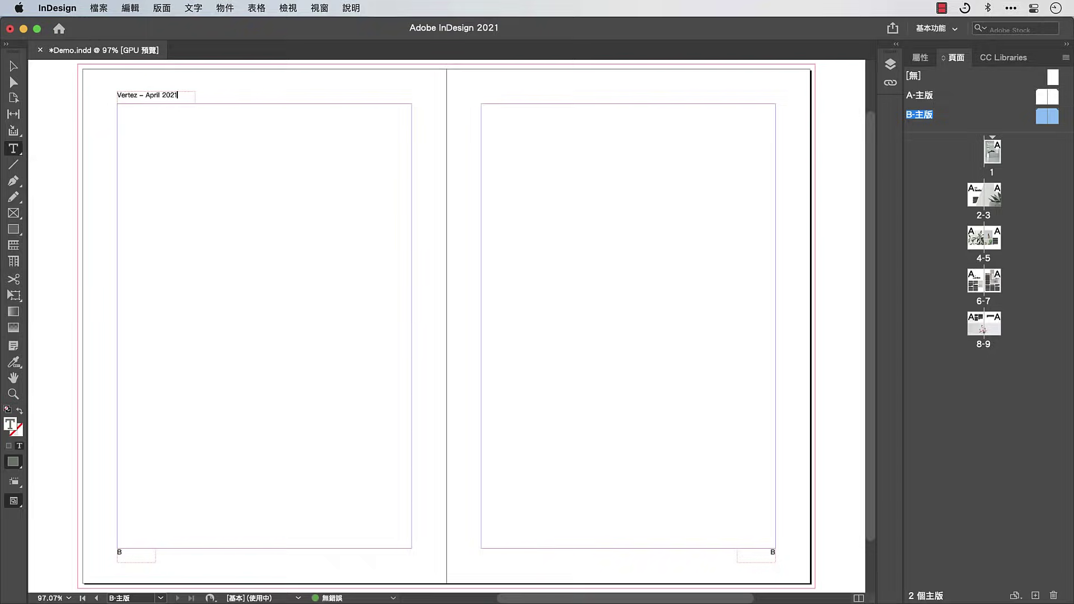
Apply the B-主版 master to spreads 4-5 and 8-9, and display spread 4-5
{"action": "left_click_drag", "start_coordinate": [913, 118], "coordinate": [963, 243]}
{"action": "double_click", "coordinate": [978, 245]}
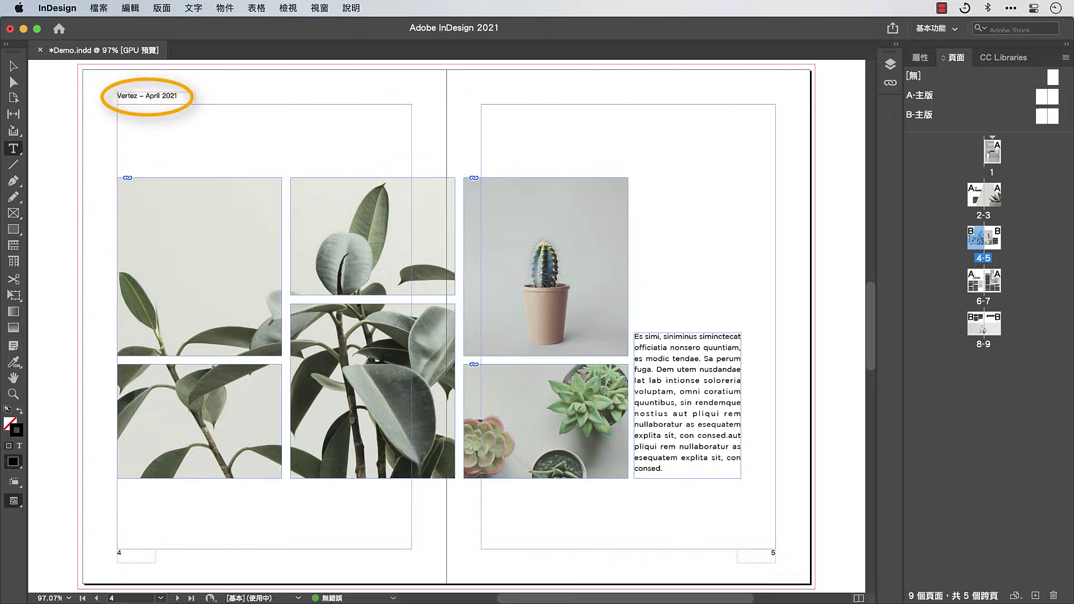
Insert 2 pages based on B-主版 after page 1
{"action": "right_click", "coordinate": [992, 154]}
{"action": "left_click", "coordinate": [971, 171]}
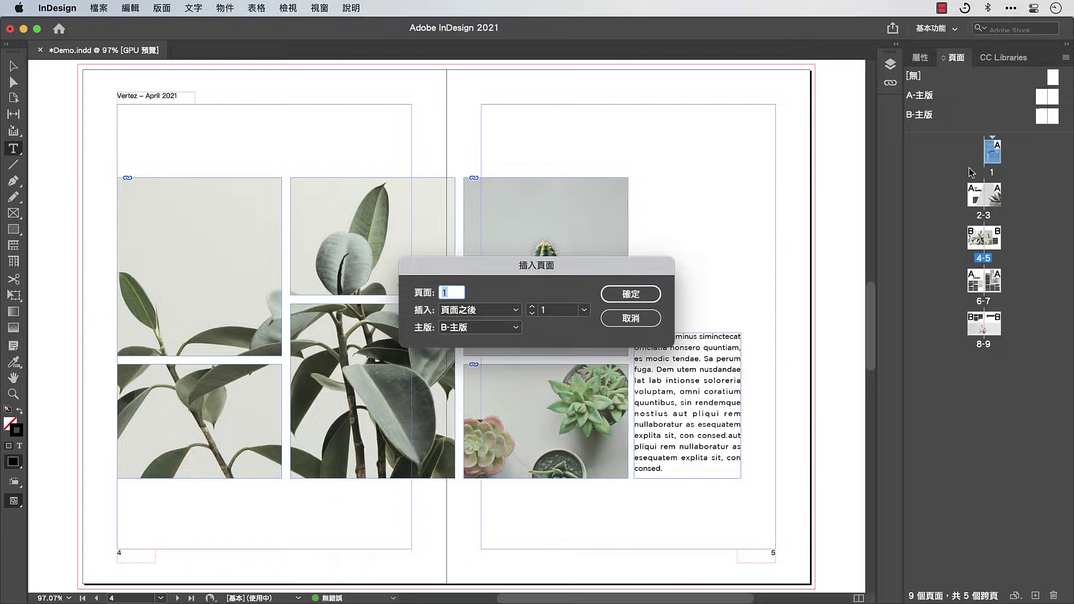
{"action": "type", "text": "2"}
{"action": "key", "text": "Return"}
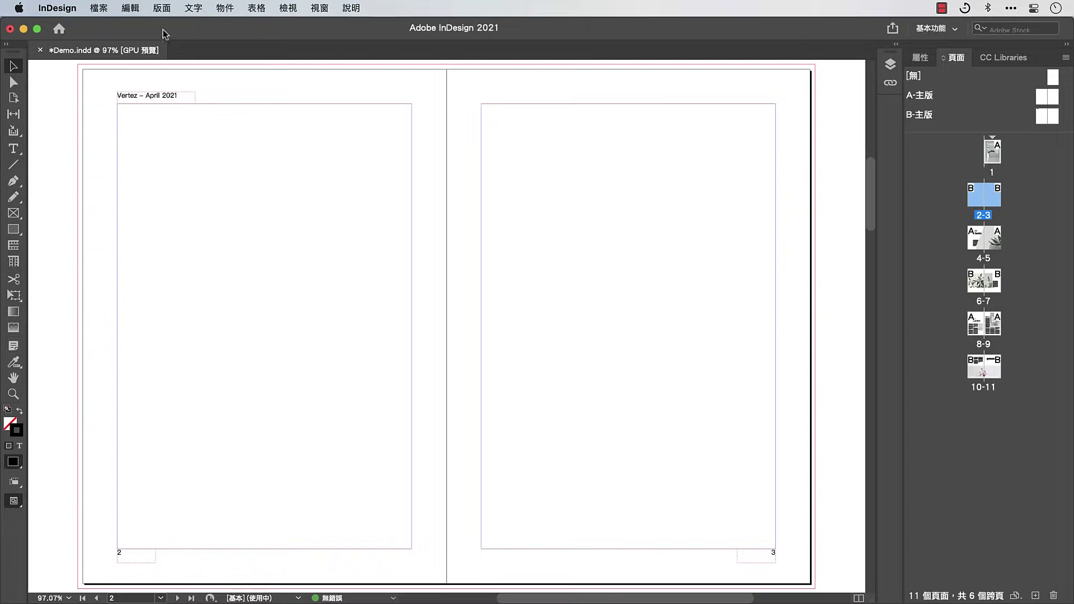
Start a table of contents for the document with the title "Contents"
{"action": "left_click", "coordinate": [163, 9]}
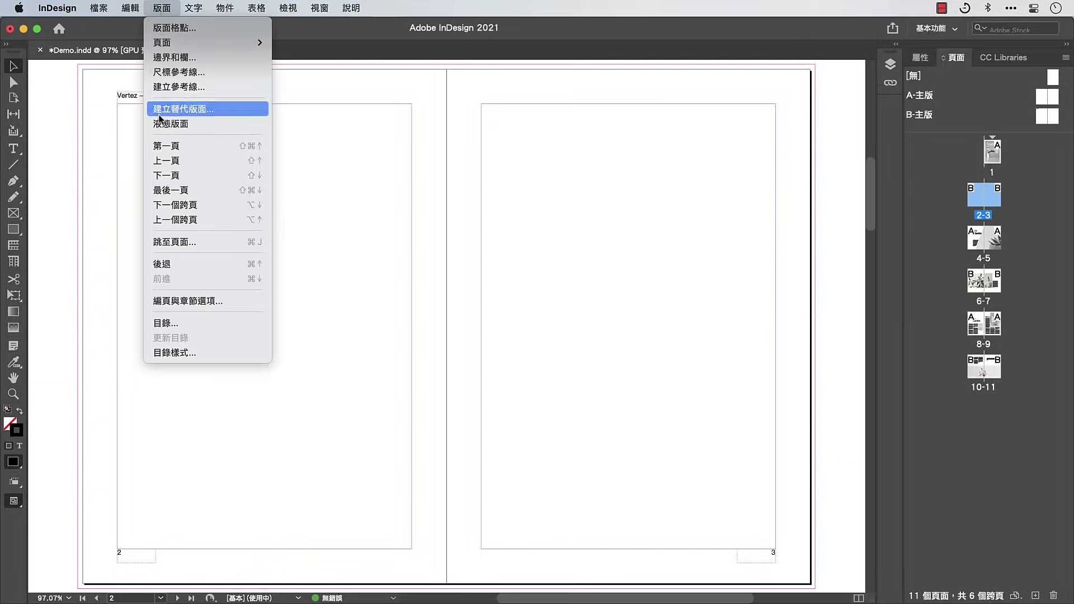
{"action": "left_click", "coordinate": [160, 323]}
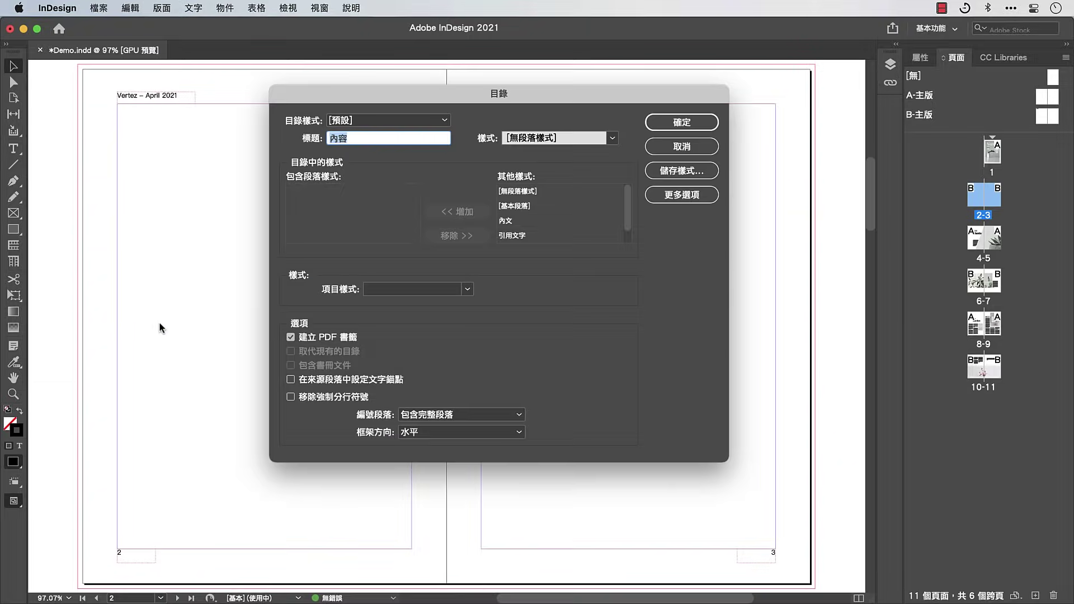
{"action": "type", "text": "Contents"}
Create a 目錄標題 paragraph style for the contents title in Tahoma Bold, 50 pt with 100 pt leading
{"action": "left_click", "coordinate": [612, 138]}
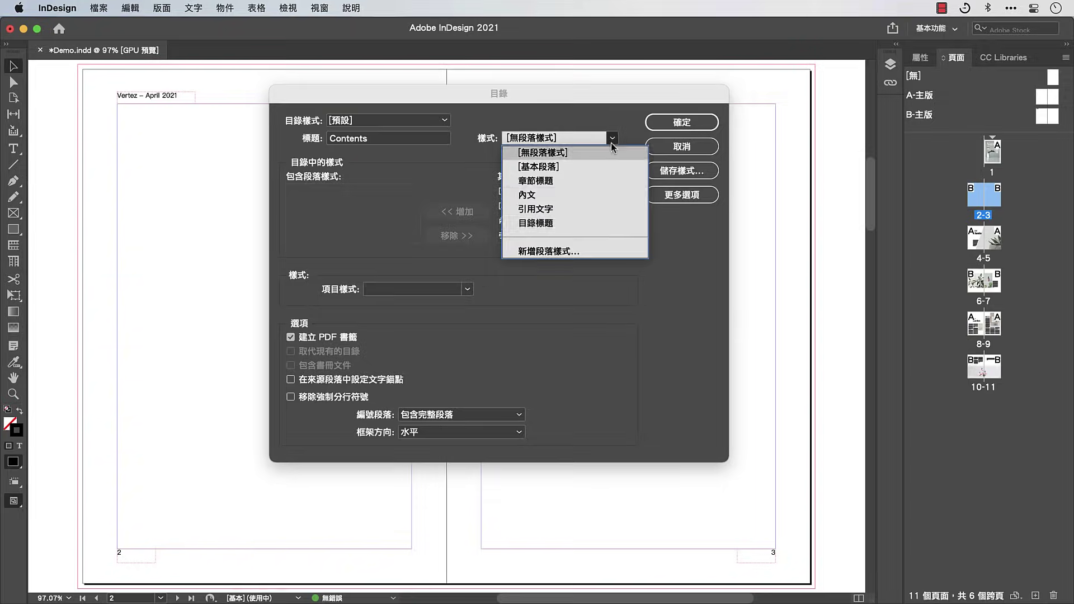
{"action": "left_click", "coordinate": [601, 250]}
{"action": "type", "text": "50"}
{"action": "key", "text": "Tab"}
{"action": "type", "text": "100"}
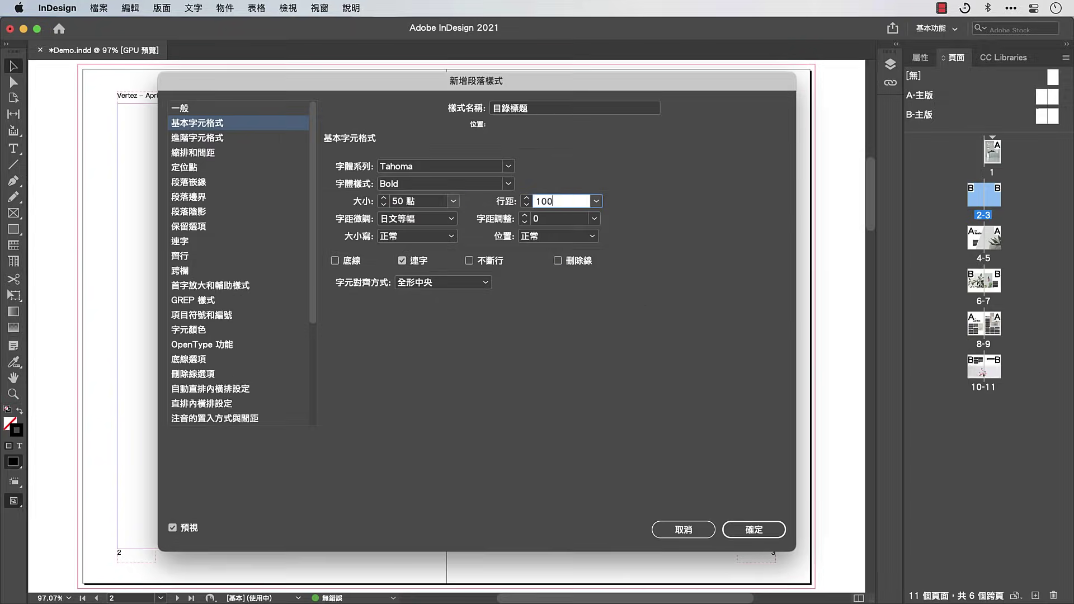
{"action": "key", "text": "Return"}
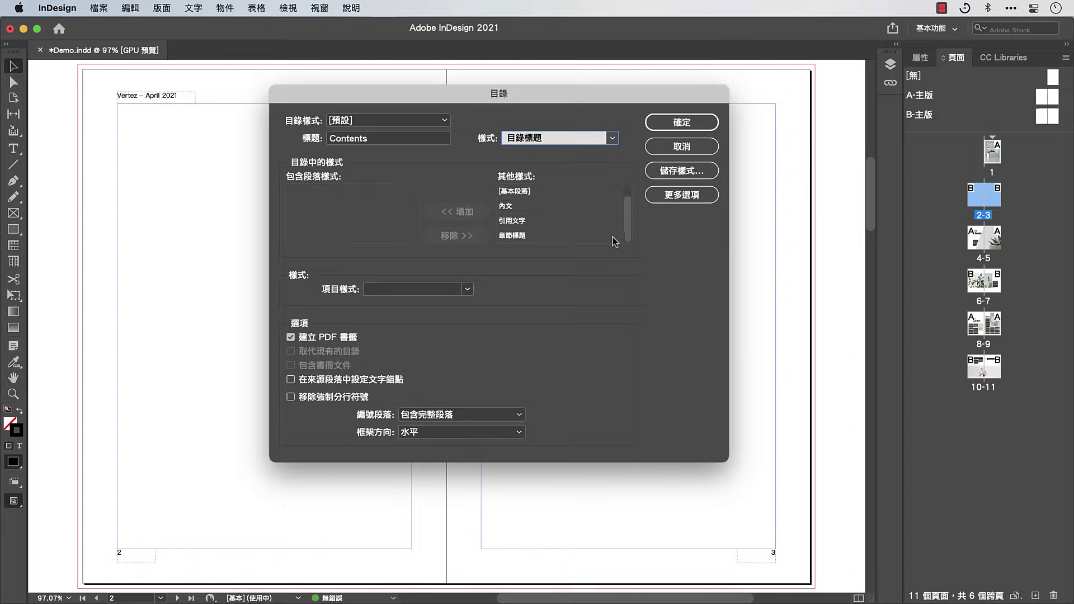
Include 章節標題 in the table of contents and create a 目錄內文 entry style in Gotham Book, 20 pt with 30 pt leading
{"action": "left_click", "coordinate": [612, 236]}
{"action": "left_click", "coordinate": [475, 216]}
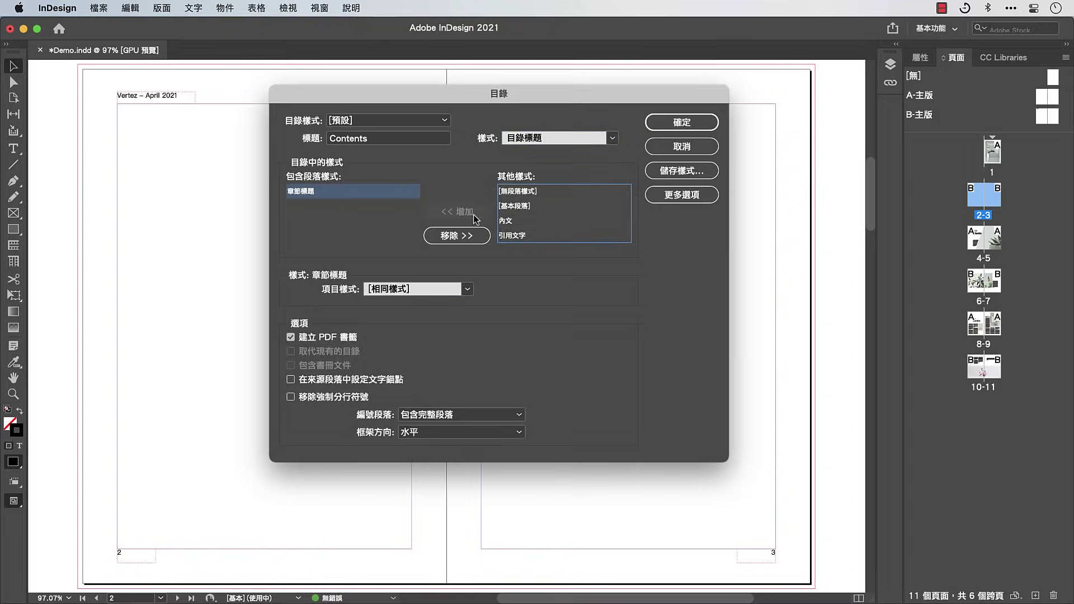
{"action": "left_click", "coordinate": [467, 289]}
{"action": "left_click", "coordinate": [456, 435]}
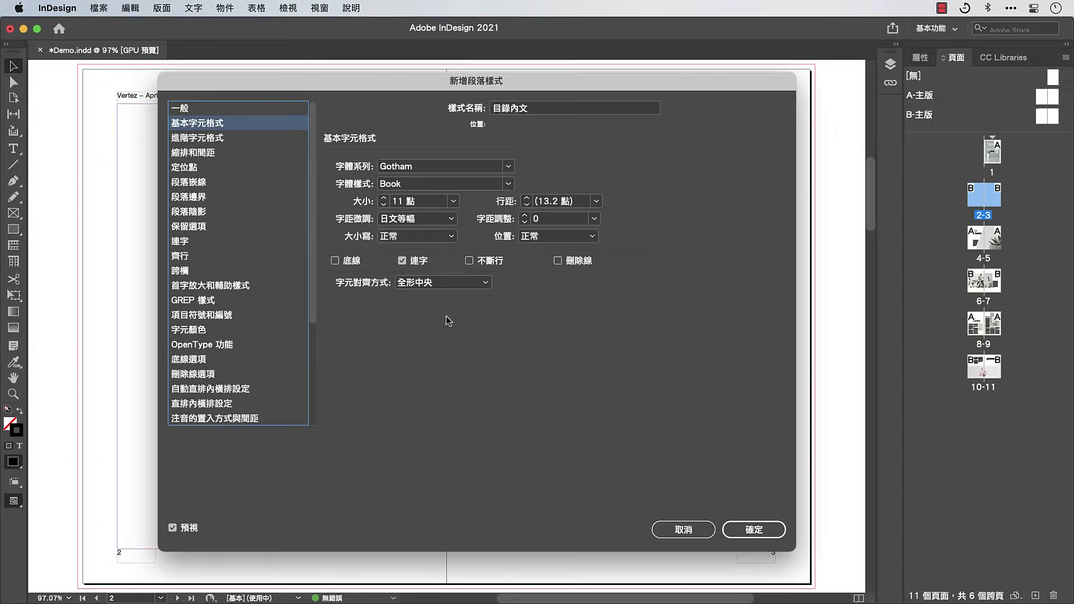
{"action": "left_click", "coordinate": [441, 202]}
{"action": "type", "text": "20"}
{"action": "key", "text": "Tab"}
{"action": "type", "text": "30"}
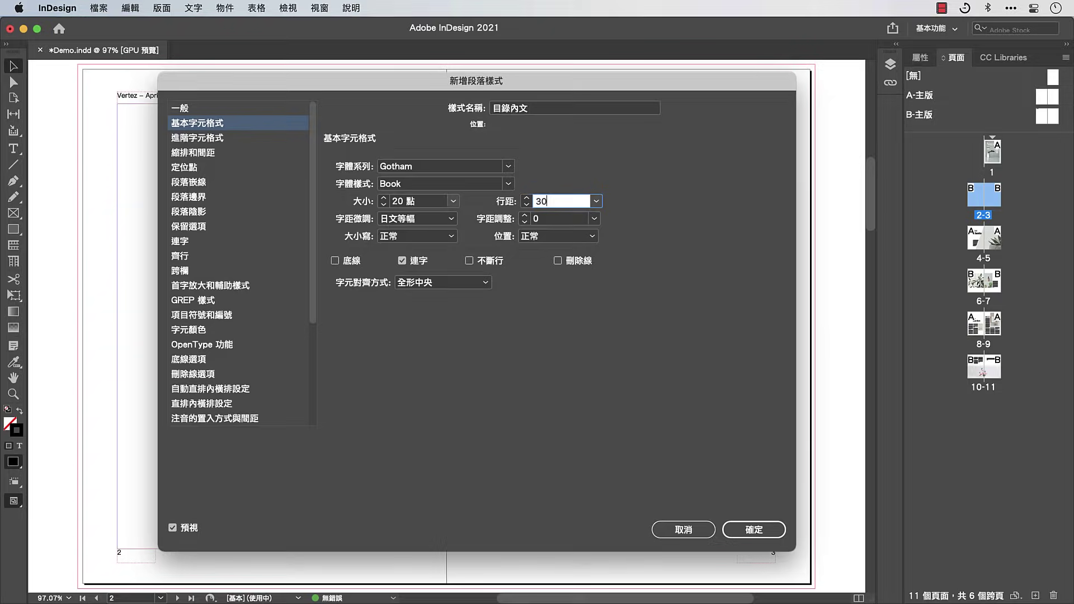
{"action": "key", "text": "Tab"}
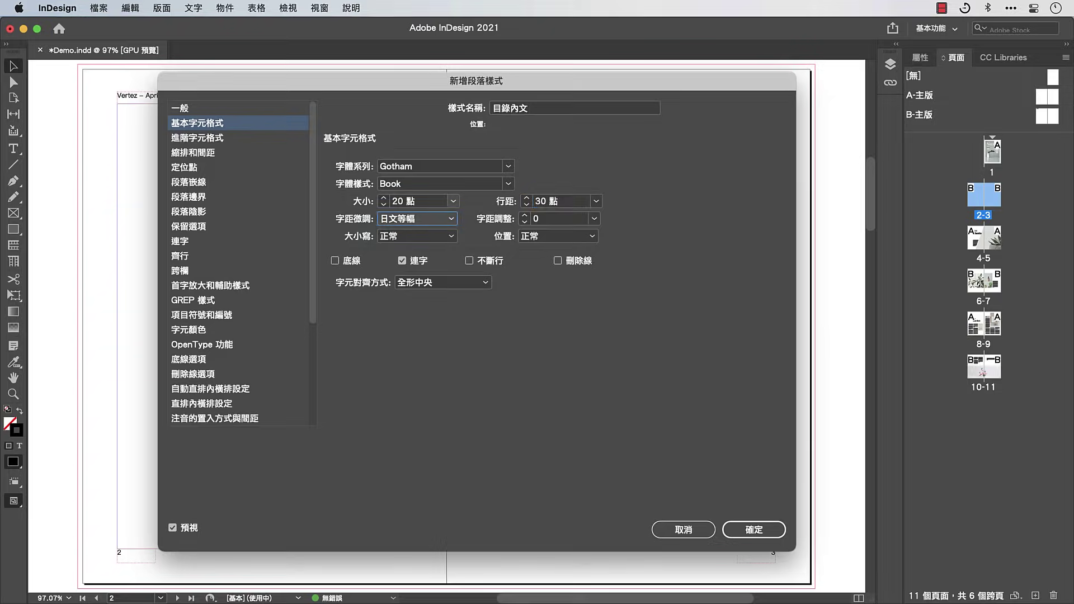
{"action": "key", "text": "Return"}
Remove forced line breaks from the contents entries and place the table of contents in a frame on page 3
{"action": "left_click", "coordinate": [321, 401]}
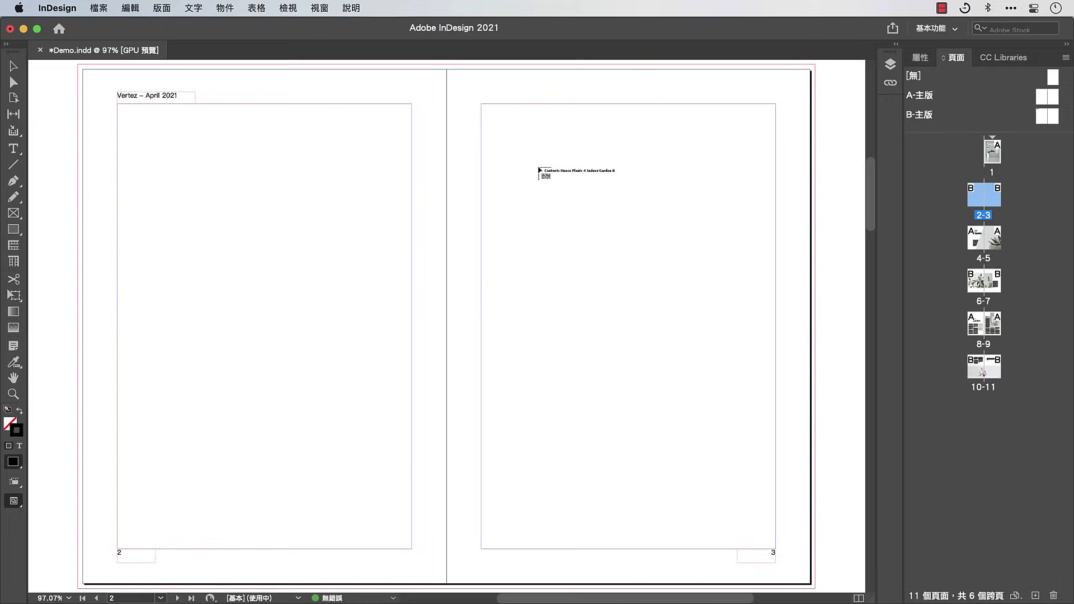
{"action": "left_click_drag", "start_coordinate": [538, 168], "coordinate": [719, 432]}
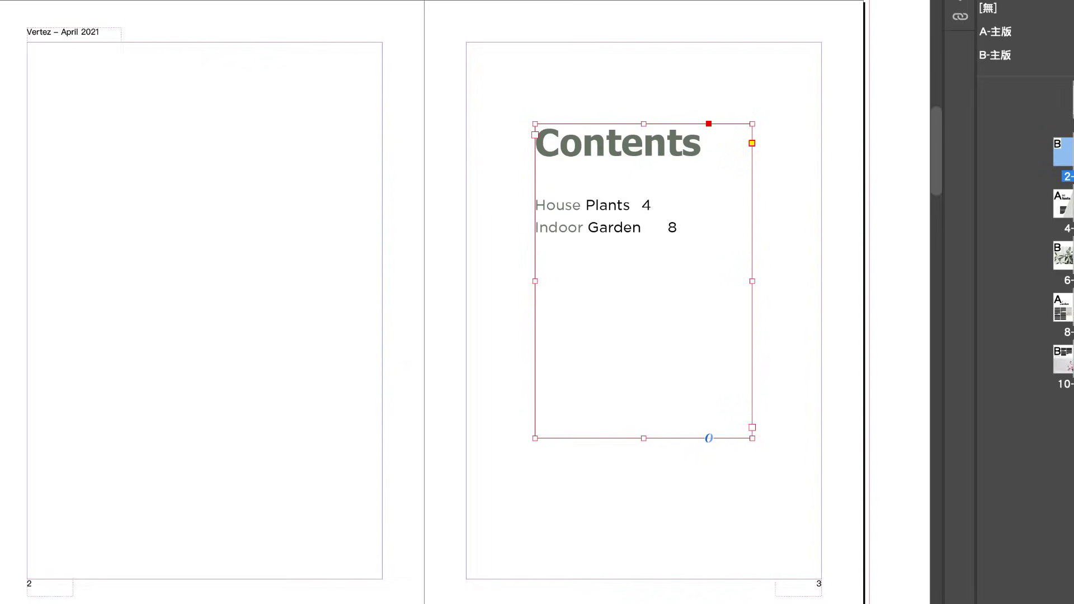
Reset the character style of "House" in the page 4 chapter title to [無]
{"action": "left_click_drag", "start_coordinate": [299, 185], "coordinate": [128, 185]}
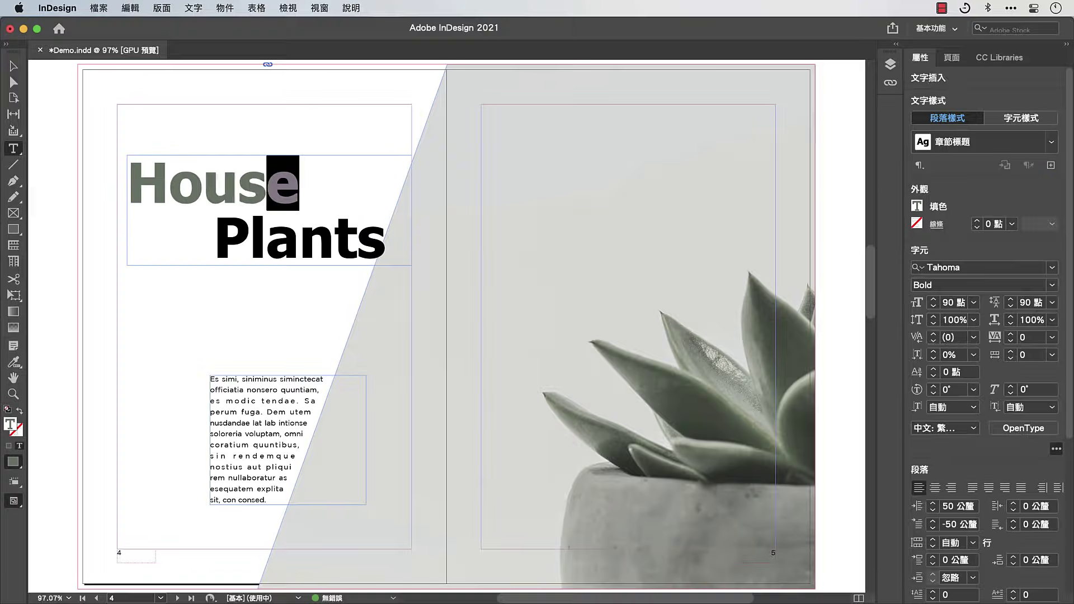
{"action": "left_click", "coordinate": [1021, 118]}
{"action": "left_click", "coordinate": [1052, 142]}
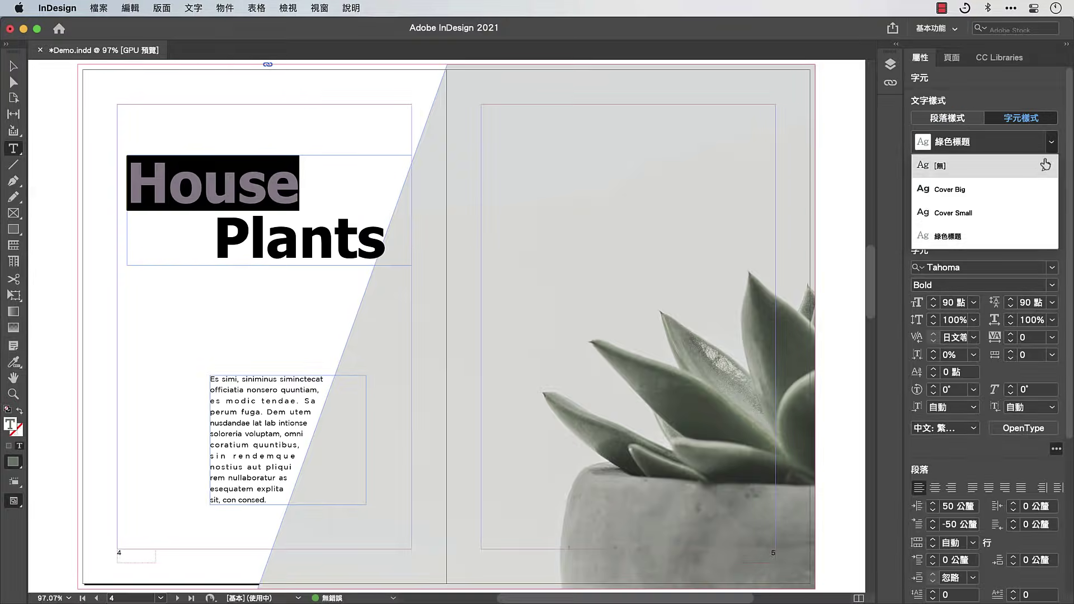
{"action": "left_click", "coordinate": [995, 138]}
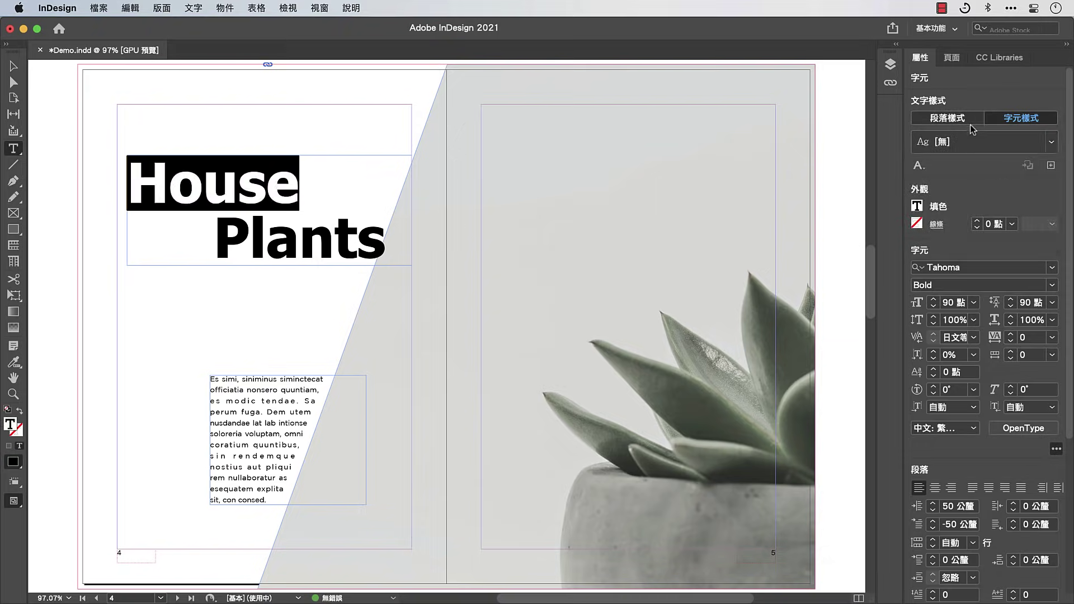
Add a nested style to the 章節標題 paragraph style that applies 綠色標題 through 1 word (單字)
{"action": "left_click", "coordinate": [947, 118]}
{"action": "left_click", "coordinate": [1051, 142]}
{"action": "left_click", "coordinate": [1045, 239]}
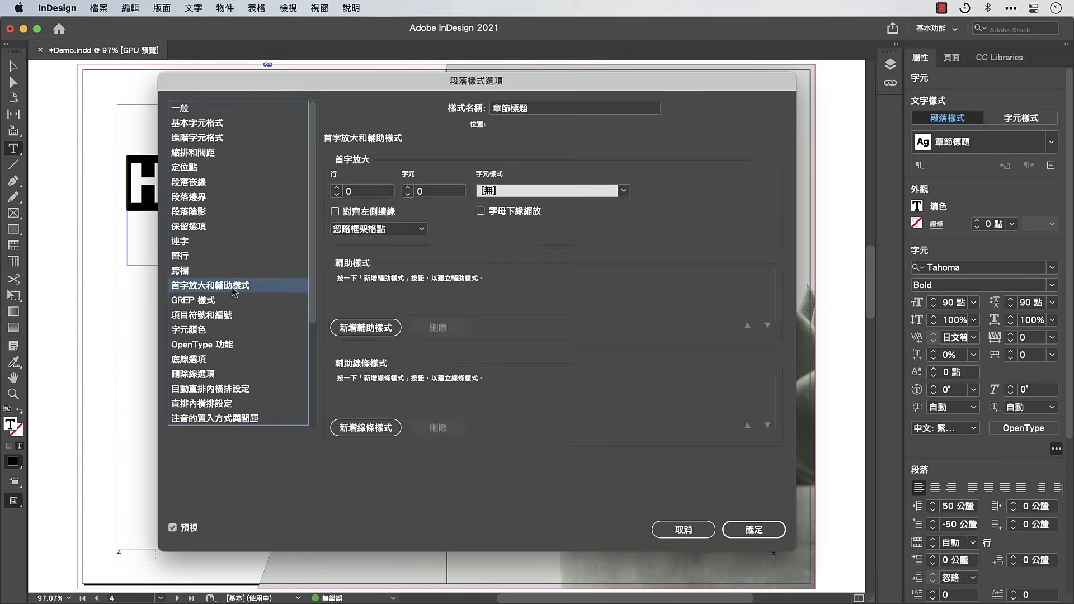
{"action": "left_click", "coordinate": [232, 286]}
{"action": "left_click", "coordinate": [364, 328]}
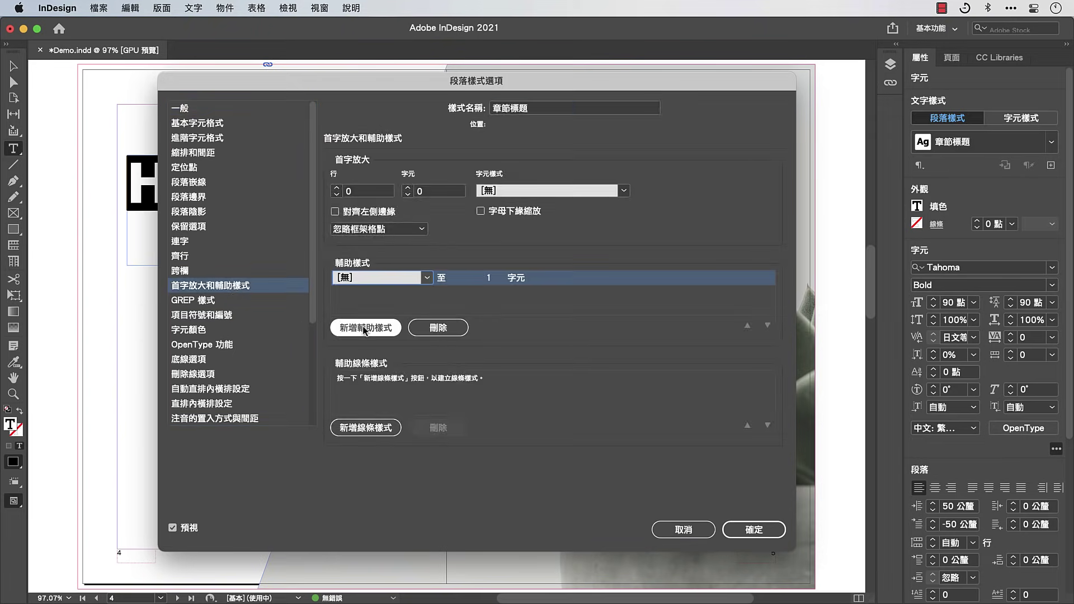
{"action": "left_click", "coordinate": [426, 278]}
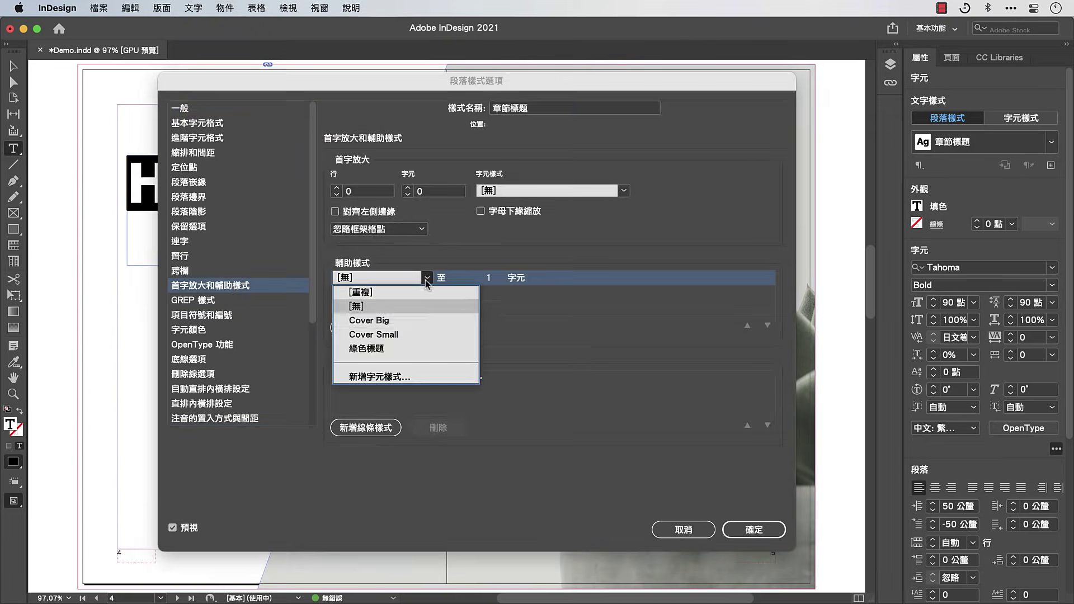
{"action": "left_click", "coordinate": [415, 351]}
{"action": "left_click", "coordinate": [576, 282]}
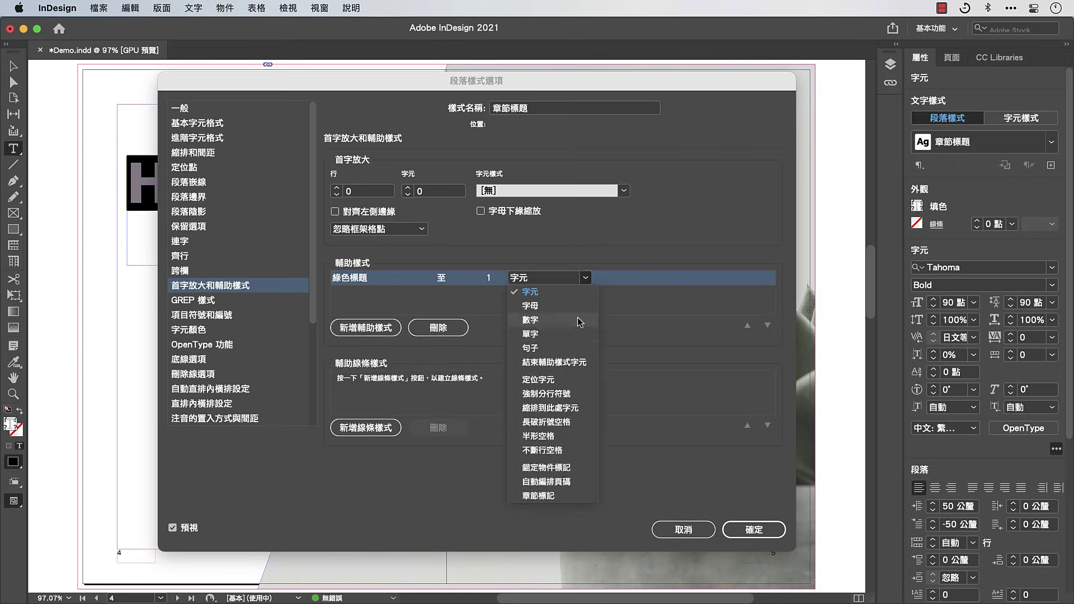
{"action": "left_click", "coordinate": [572, 333]}
{"action": "key", "text": "Return"}
{"action": "key", "text": "Escape"}
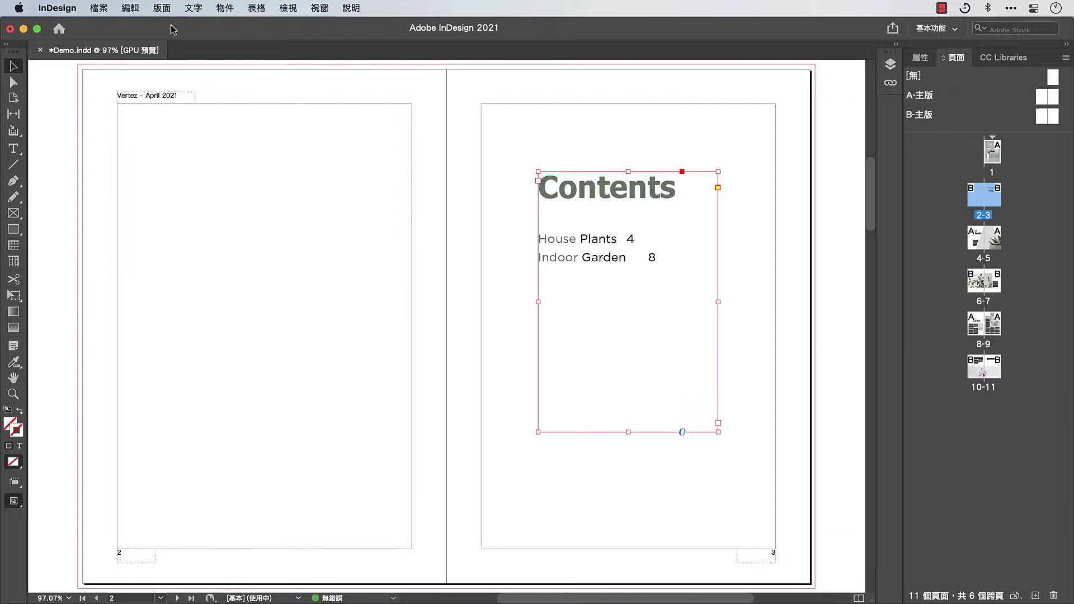
Update the table of contents and add a left tab stop at about 81 mm to the 目錄內文 style
{"action": "left_click", "coordinate": [162, 8]}
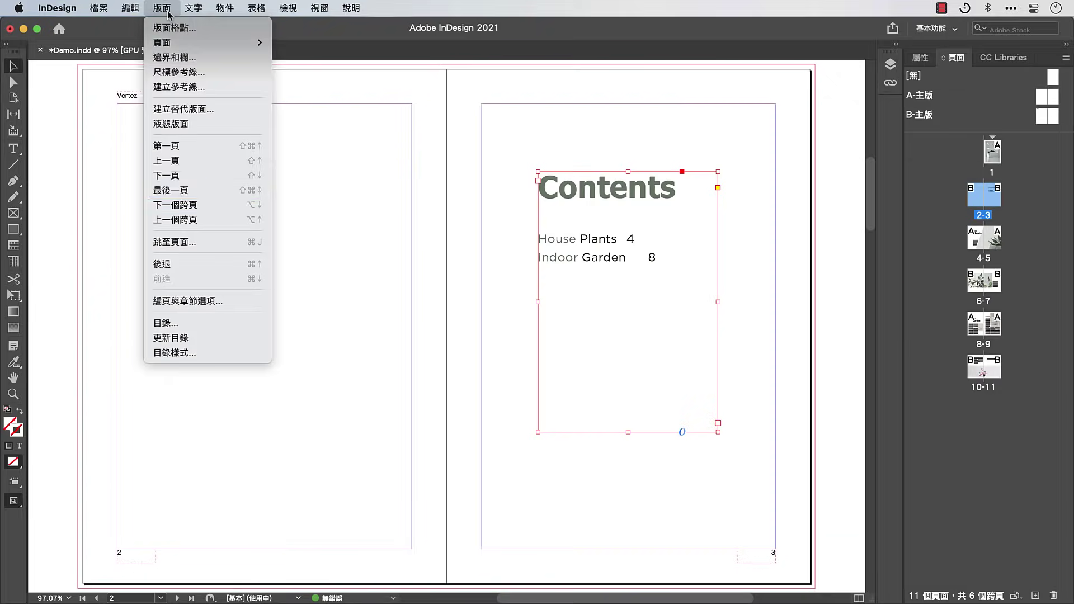
{"action": "left_click", "coordinate": [168, 338]}
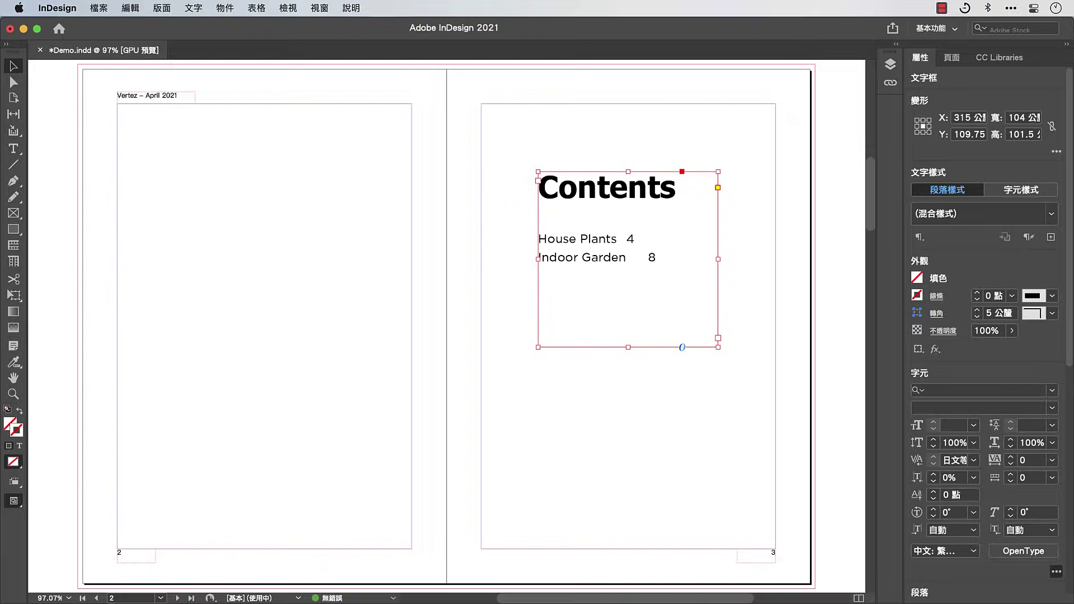
{"action": "left_click", "coordinate": [1051, 214]}
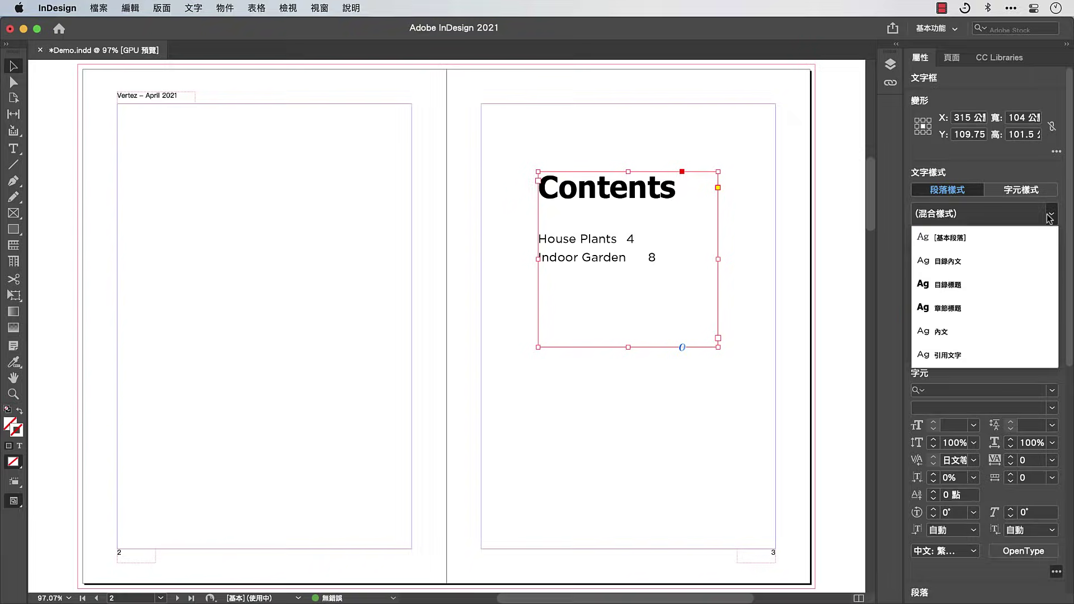
{"action": "left_click", "coordinate": [1045, 264]}
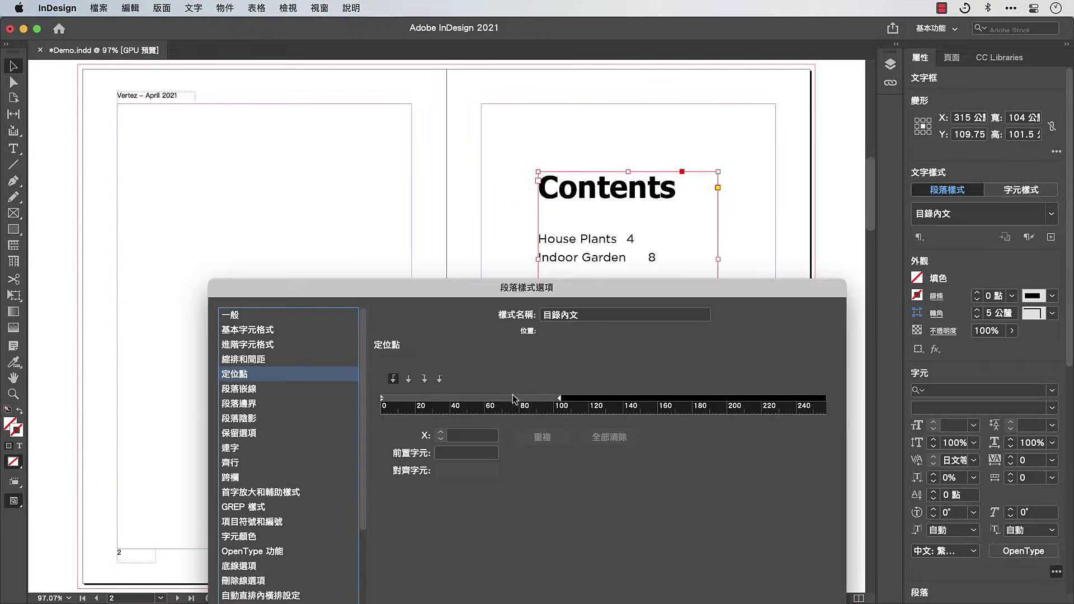
{"action": "left_click_drag", "start_coordinate": [499, 402], "coordinate": [521, 404]}
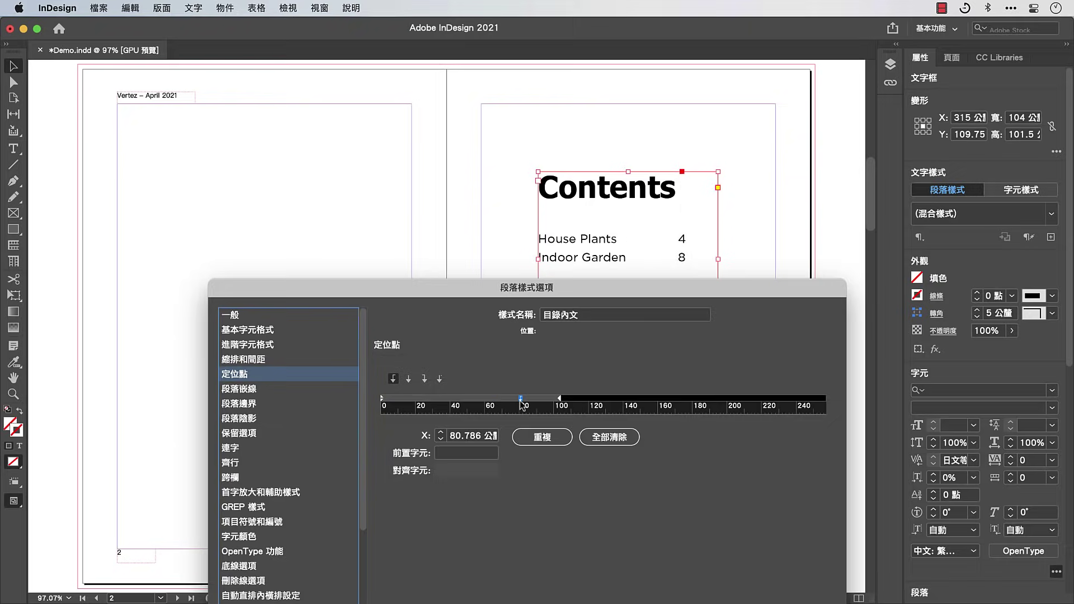
{"action": "key", "text": "Return"}
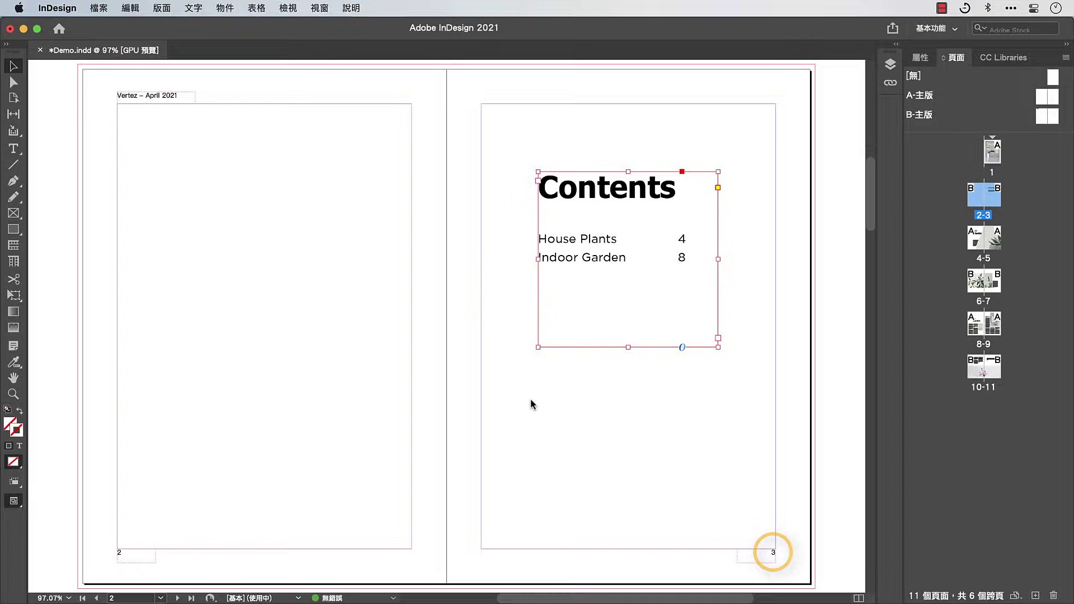
Start a new section at page 3 with page numbering from 1 and the section prefix "1-"
{"action": "right_click", "coordinate": [993, 199]}
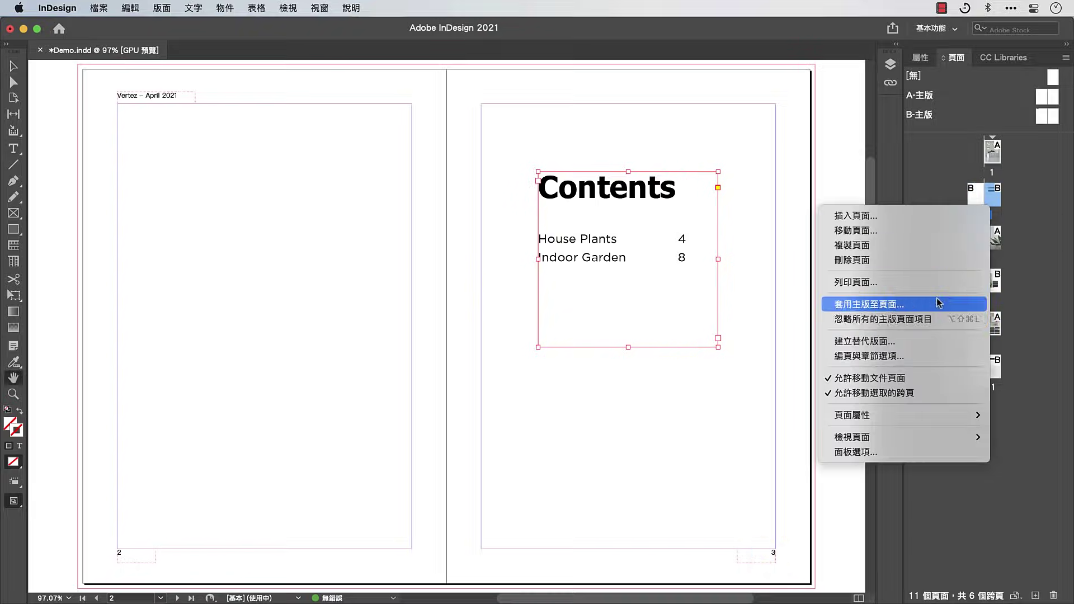
{"action": "left_click", "coordinate": [922, 360]}
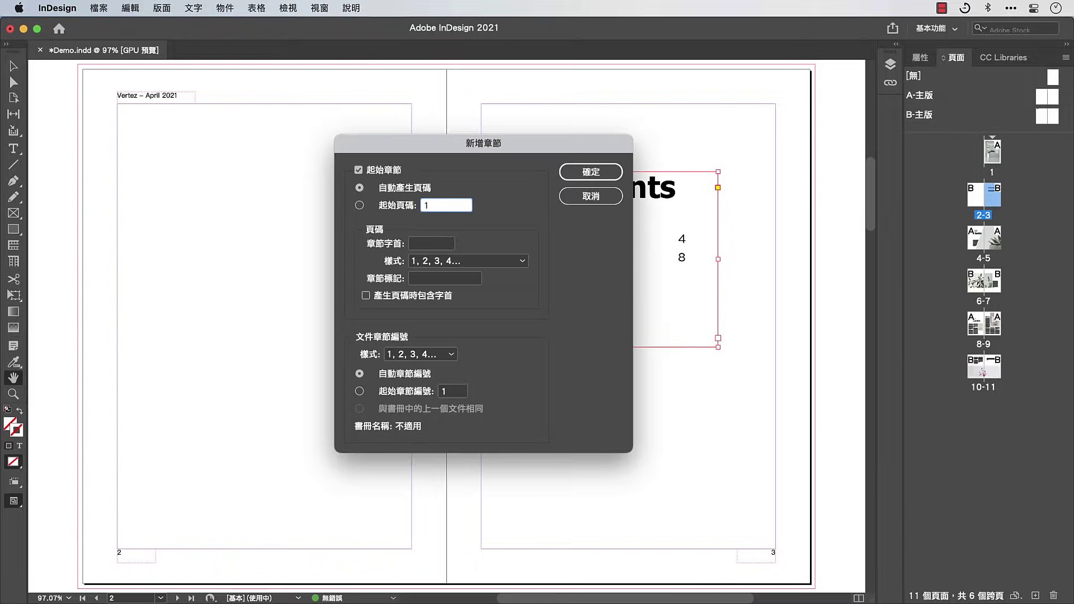
{"action": "left_click", "coordinate": [395, 205]}
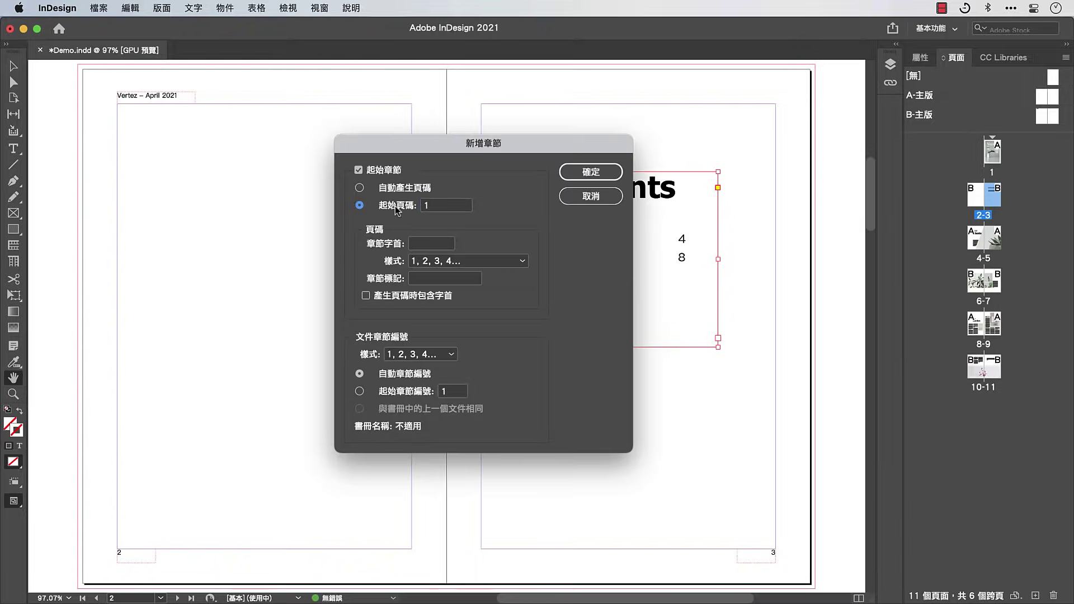
{"action": "left_click", "coordinate": [432, 247]}
{"action": "type", "text": "1-"}
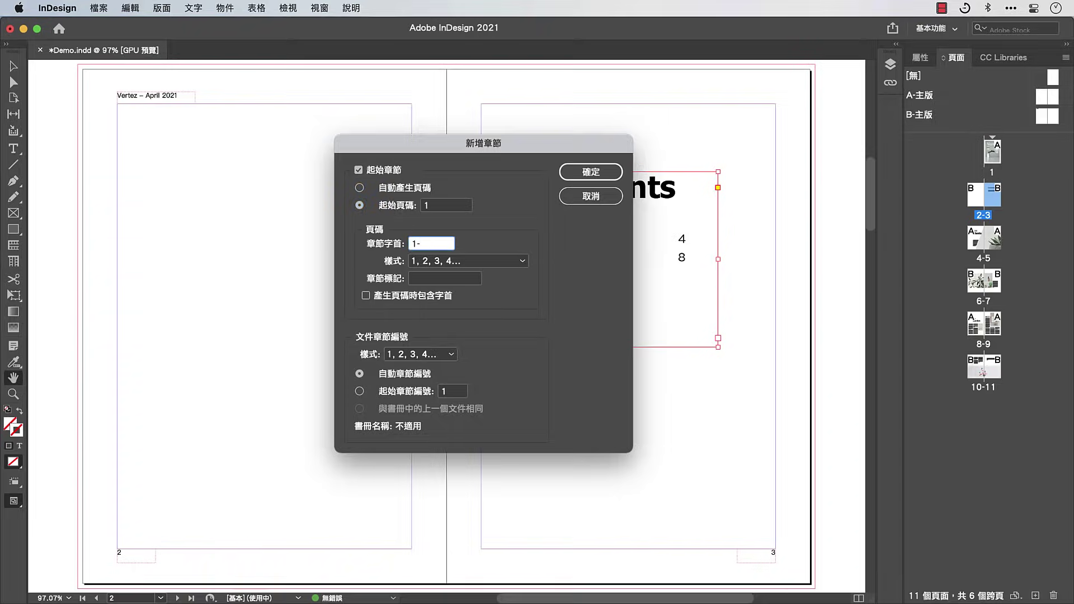
{"action": "key", "text": "Return"}
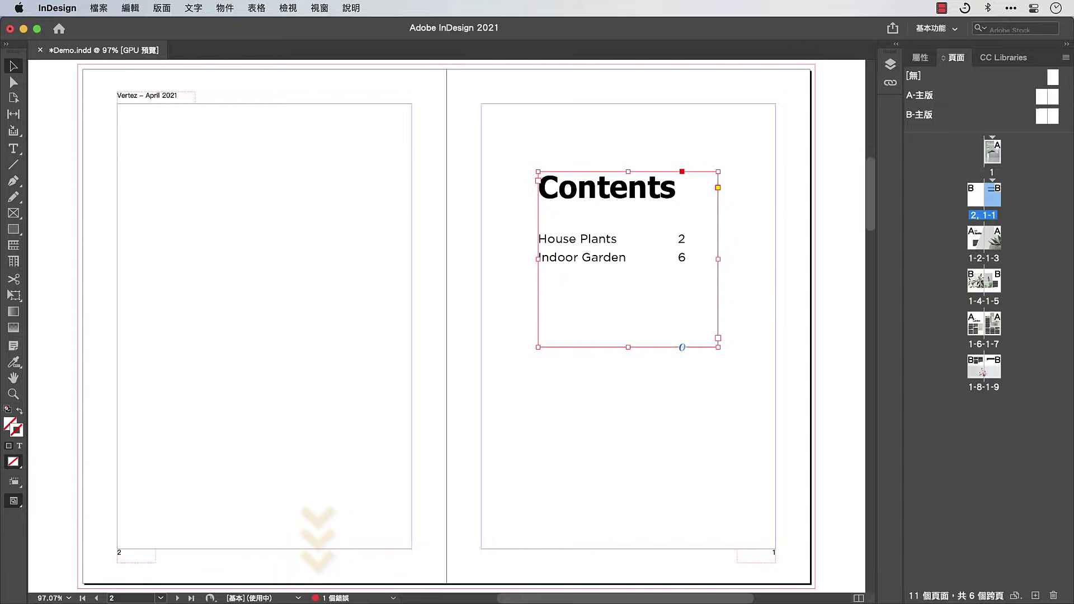
Open the document's preflight report and show the error details for Page 3-1.jpg
{"action": "left_click", "coordinate": [393, 598]}
{"action": "left_click", "coordinate": [408, 540]}
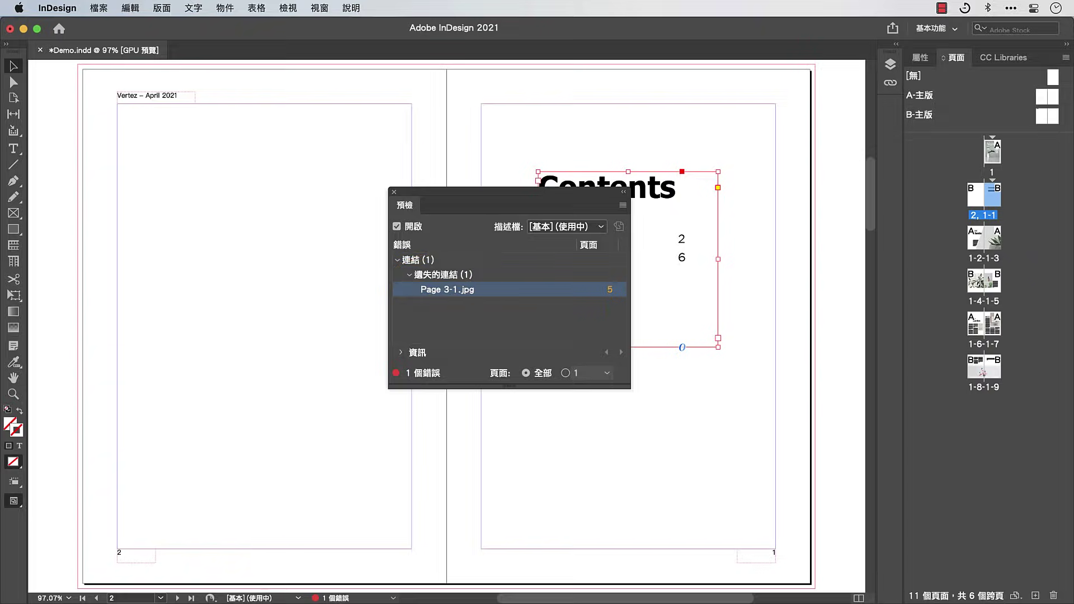
{"action": "left_click", "coordinate": [400, 352]}
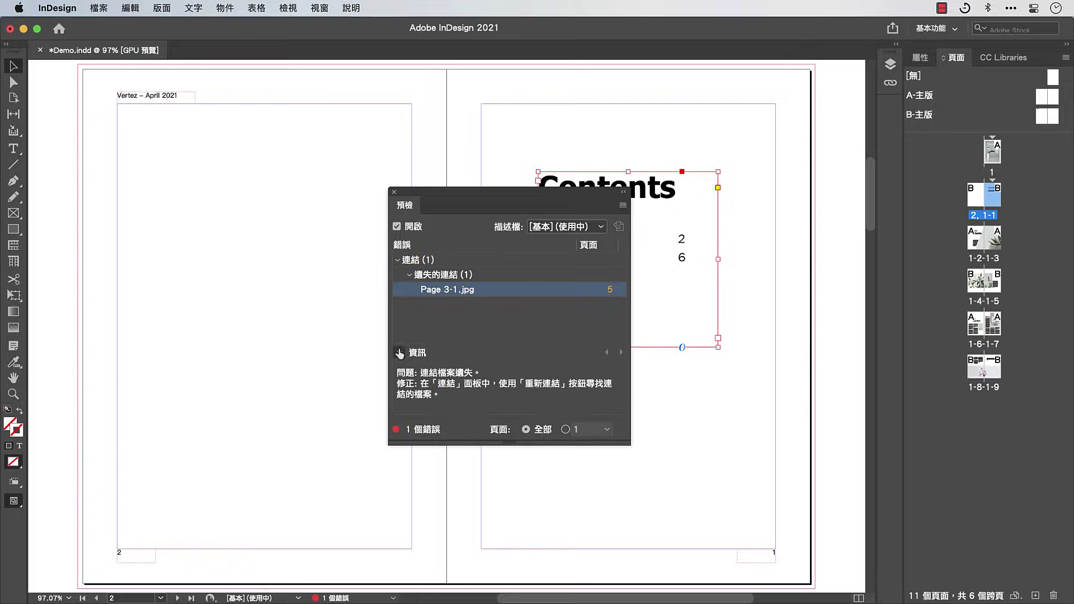
Relink the missing image Page 3-1.jpg to the file of the same name in the Page 2 folder
{"action": "left_click", "coordinate": [319, 9]}
{"action": "left_click", "coordinate": [325, 220]}
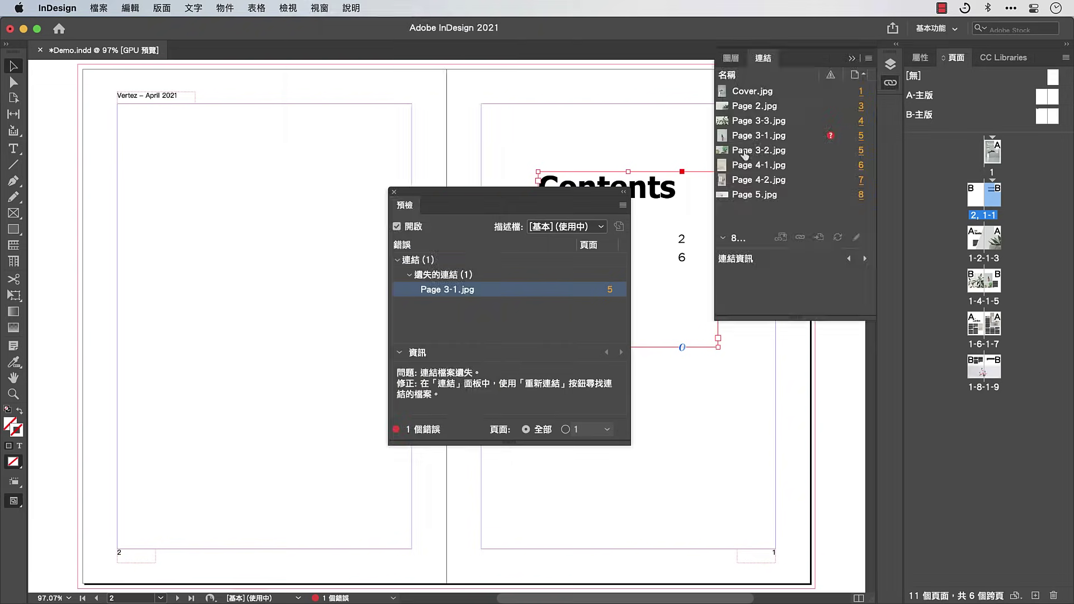
{"action": "left_click", "coordinate": [753, 135]}
{"action": "left_click", "coordinate": [800, 237]}
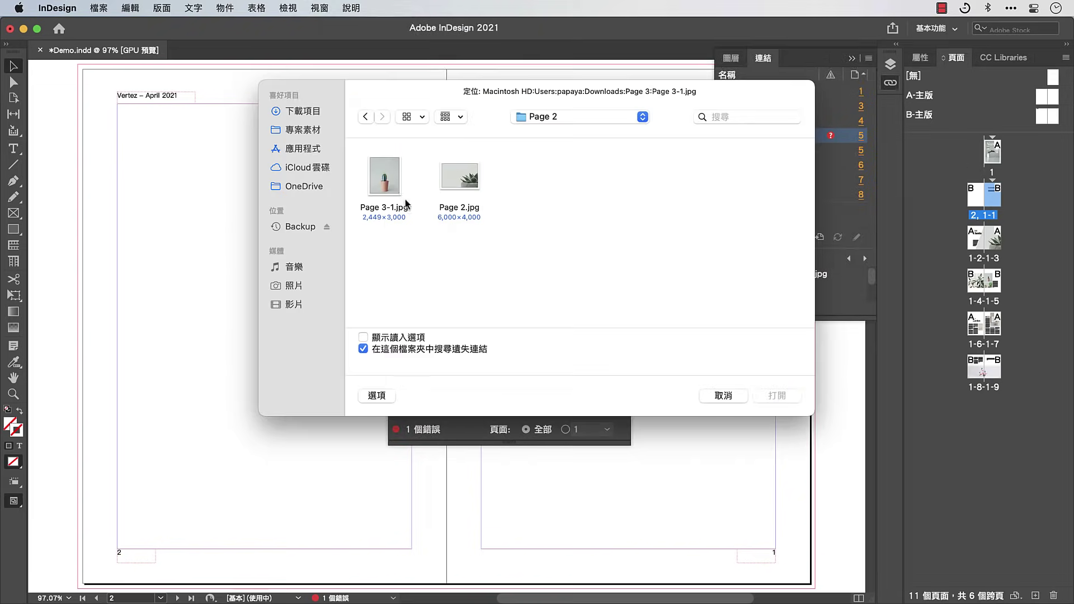
{"action": "left_click", "coordinate": [395, 192]}
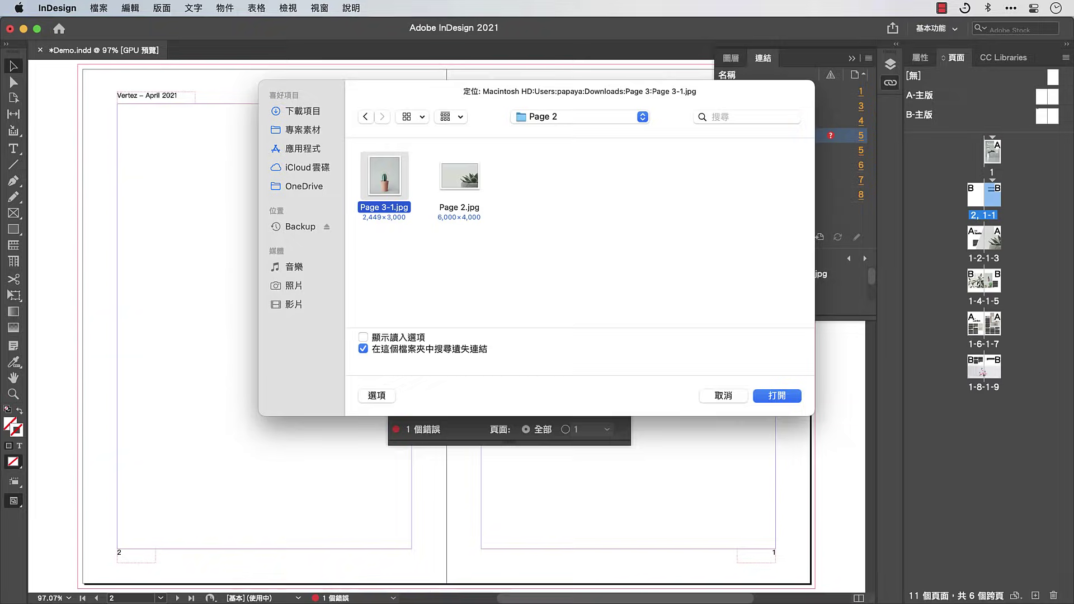
{"action": "key", "text": "Return"}
Export the document as the print PDF "Demo" to the 專案素材 folder, using the document bleed settings
{"action": "left_click", "coordinate": [100, 9]}
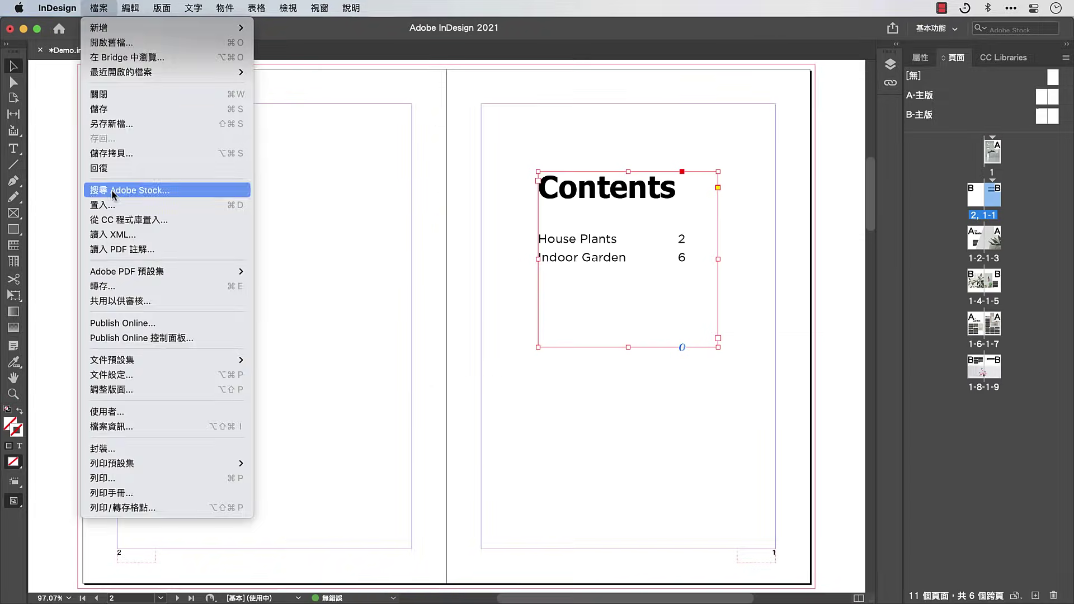
{"action": "left_click", "coordinate": [103, 287]}
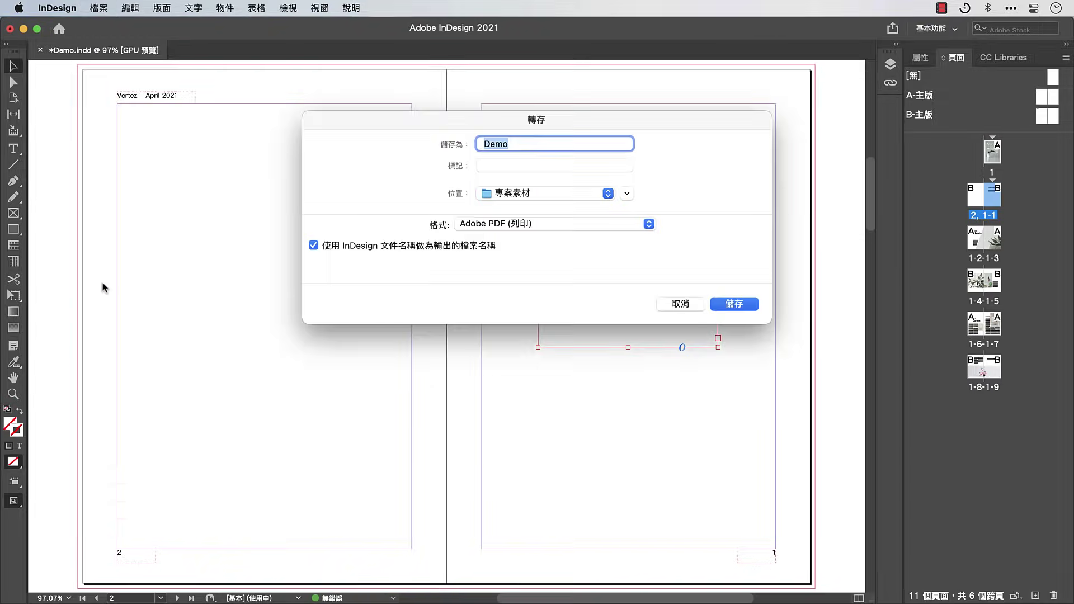
{"action": "left_click", "coordinate": [724, 307]}
{"action": "left_click", "coordinate": [364, 182]}
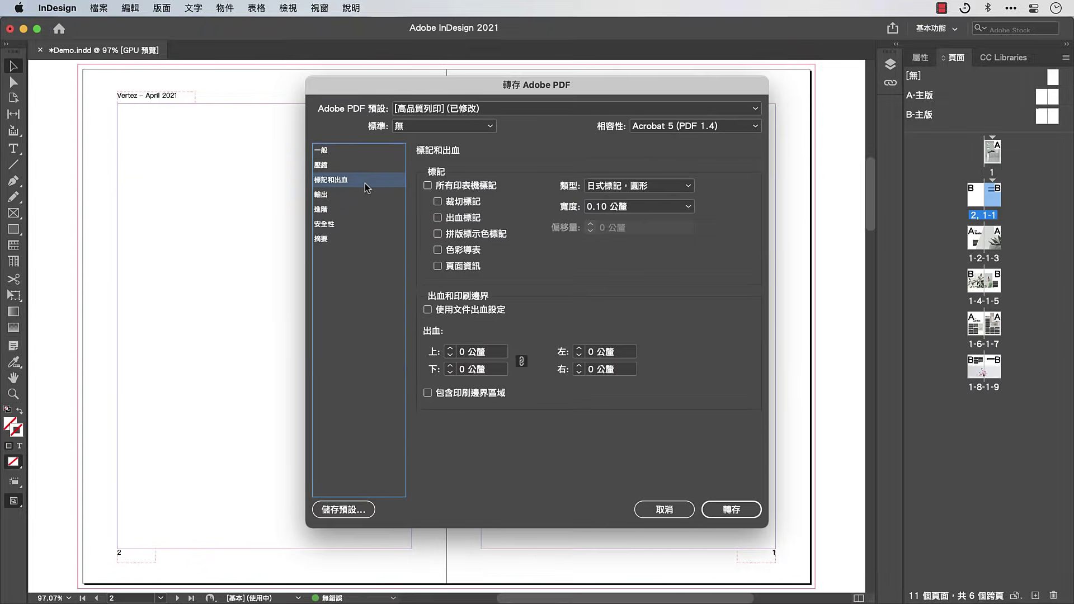
{"action": "left_click", "coordinate": [428, 310]}
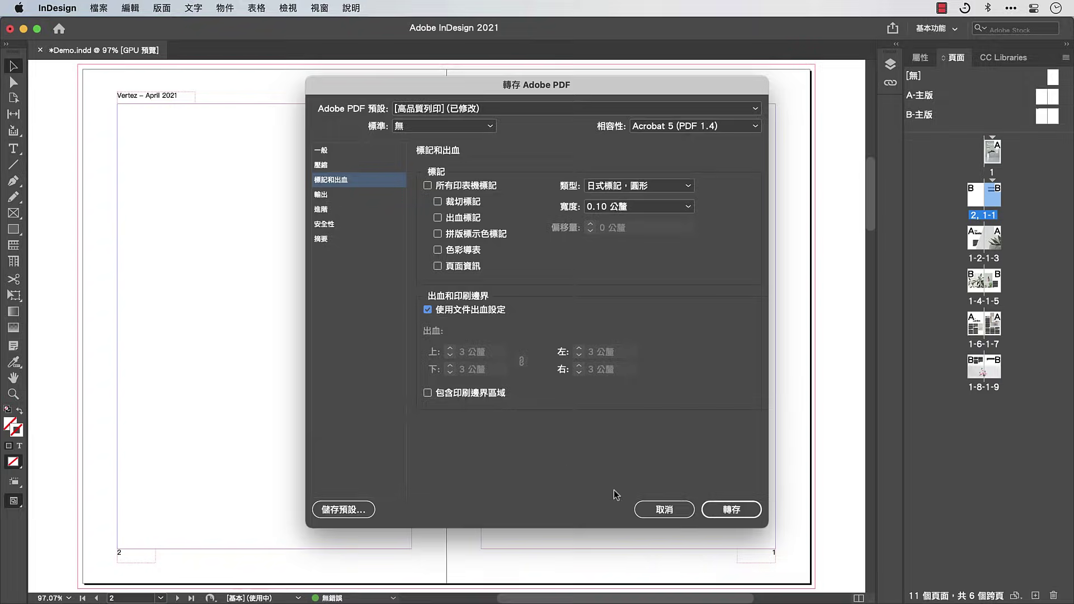
{"action": "left_click", "coordinate": [720, 514]}
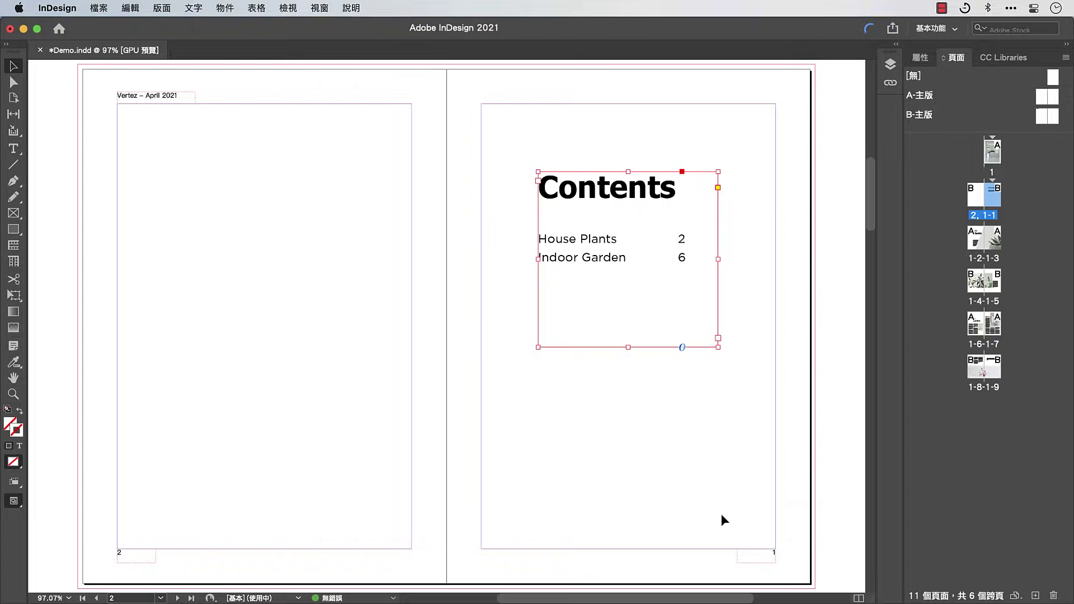